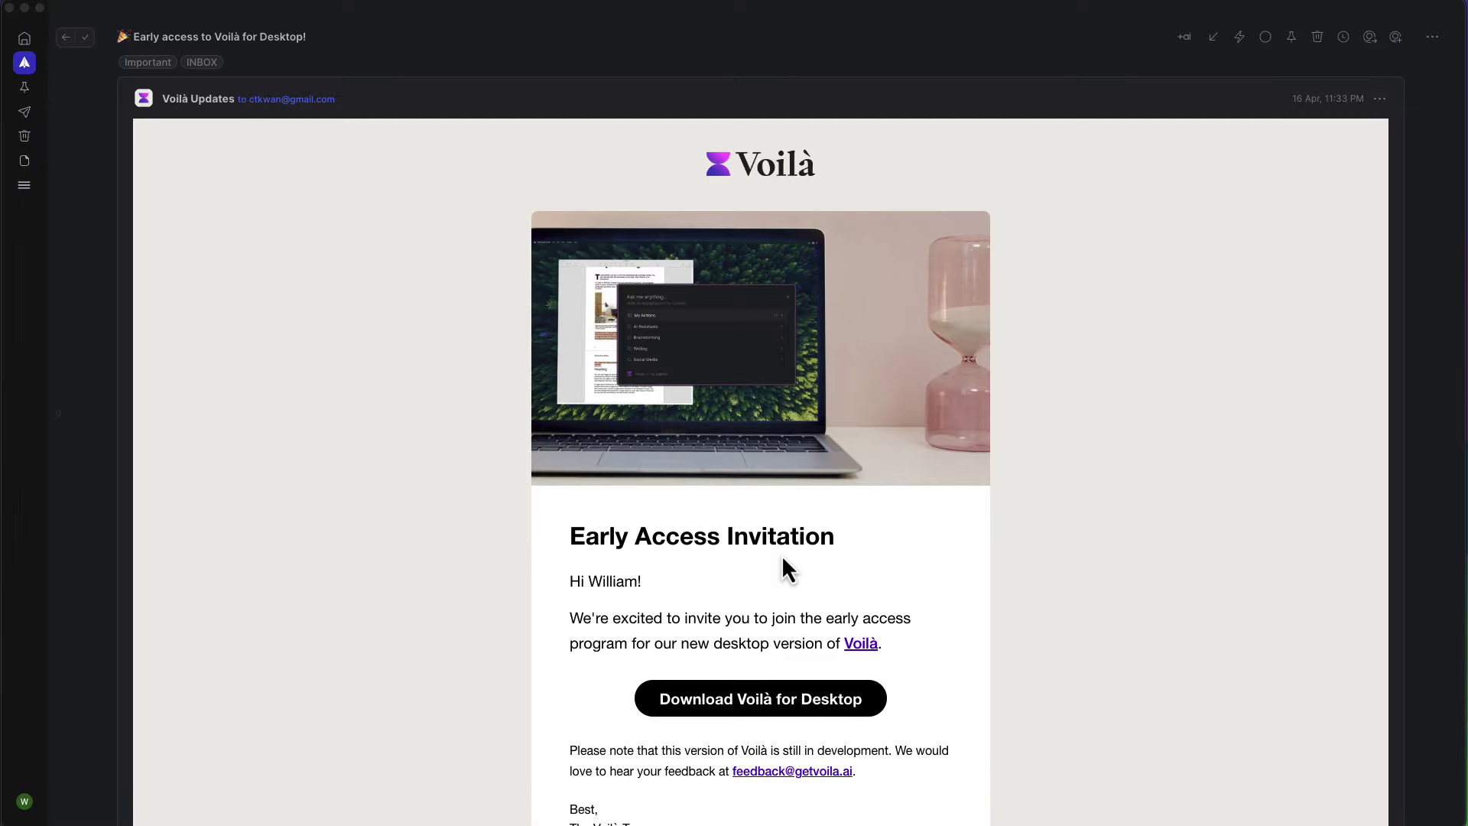
Download the macOS build of Voilà for Desktop from the Voilà website
scroll(782, 557, down, 5)
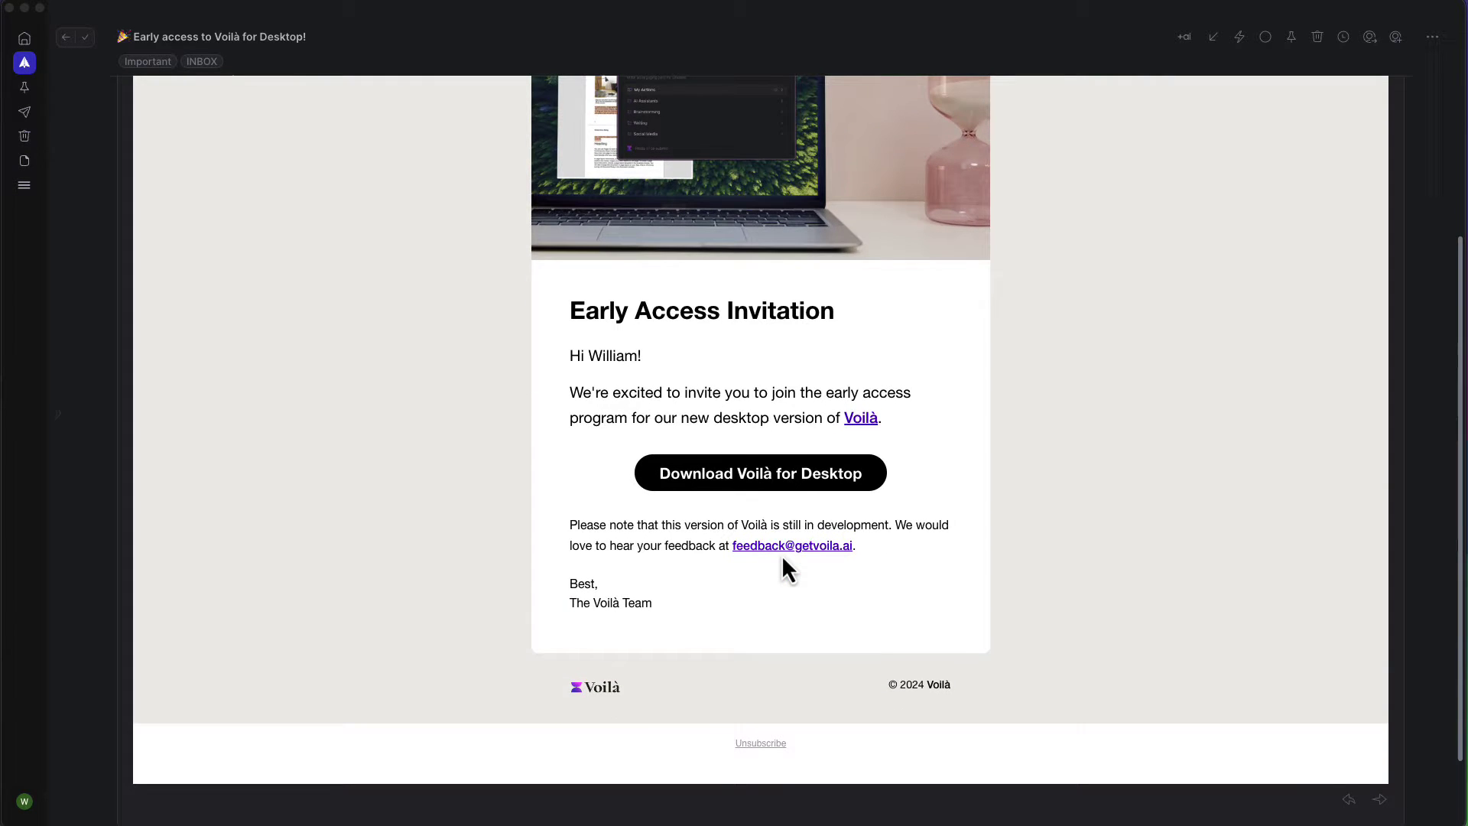
scroll(782, 559, up, 5)
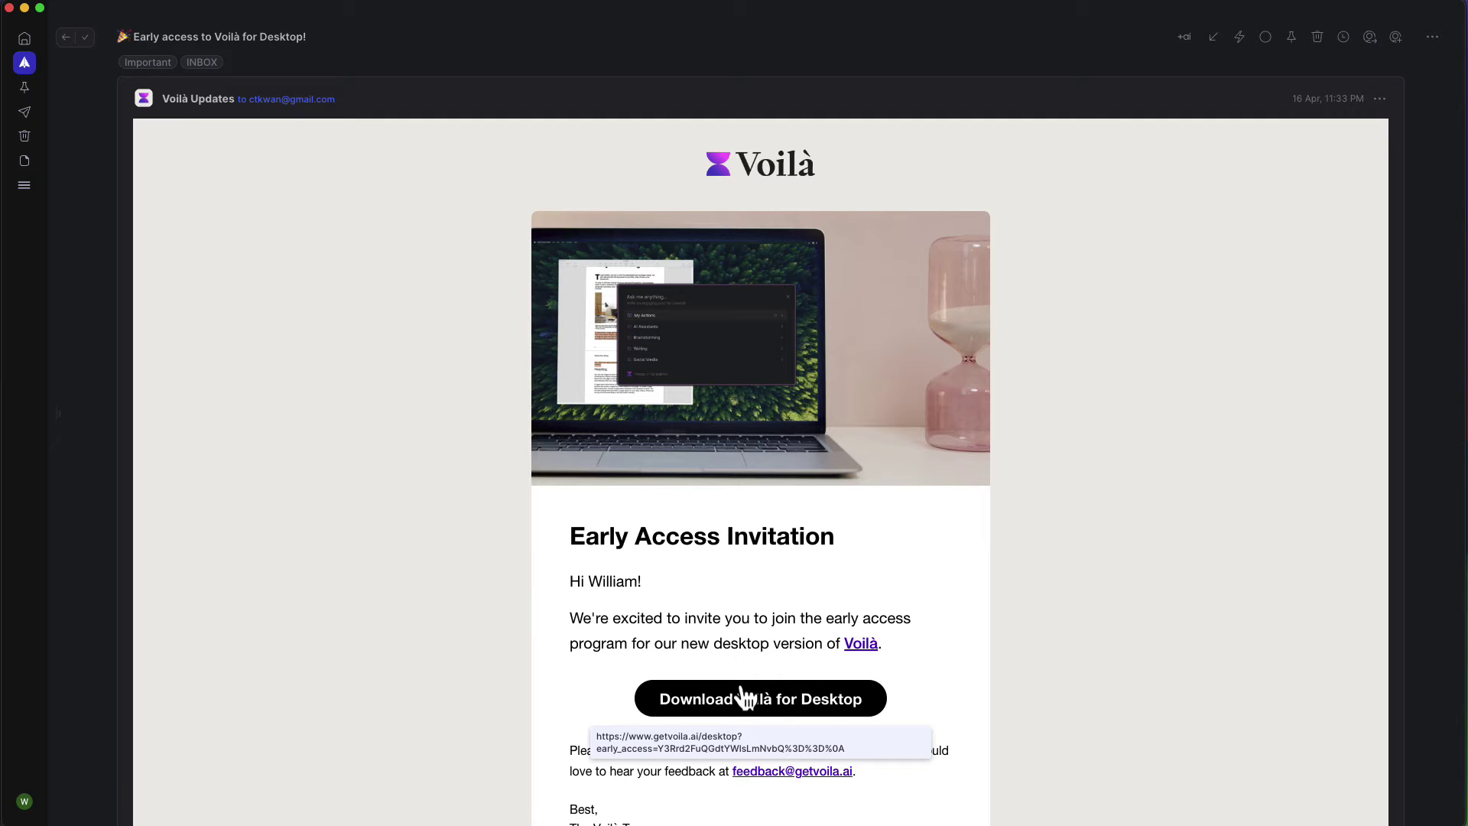
click(764, 699)
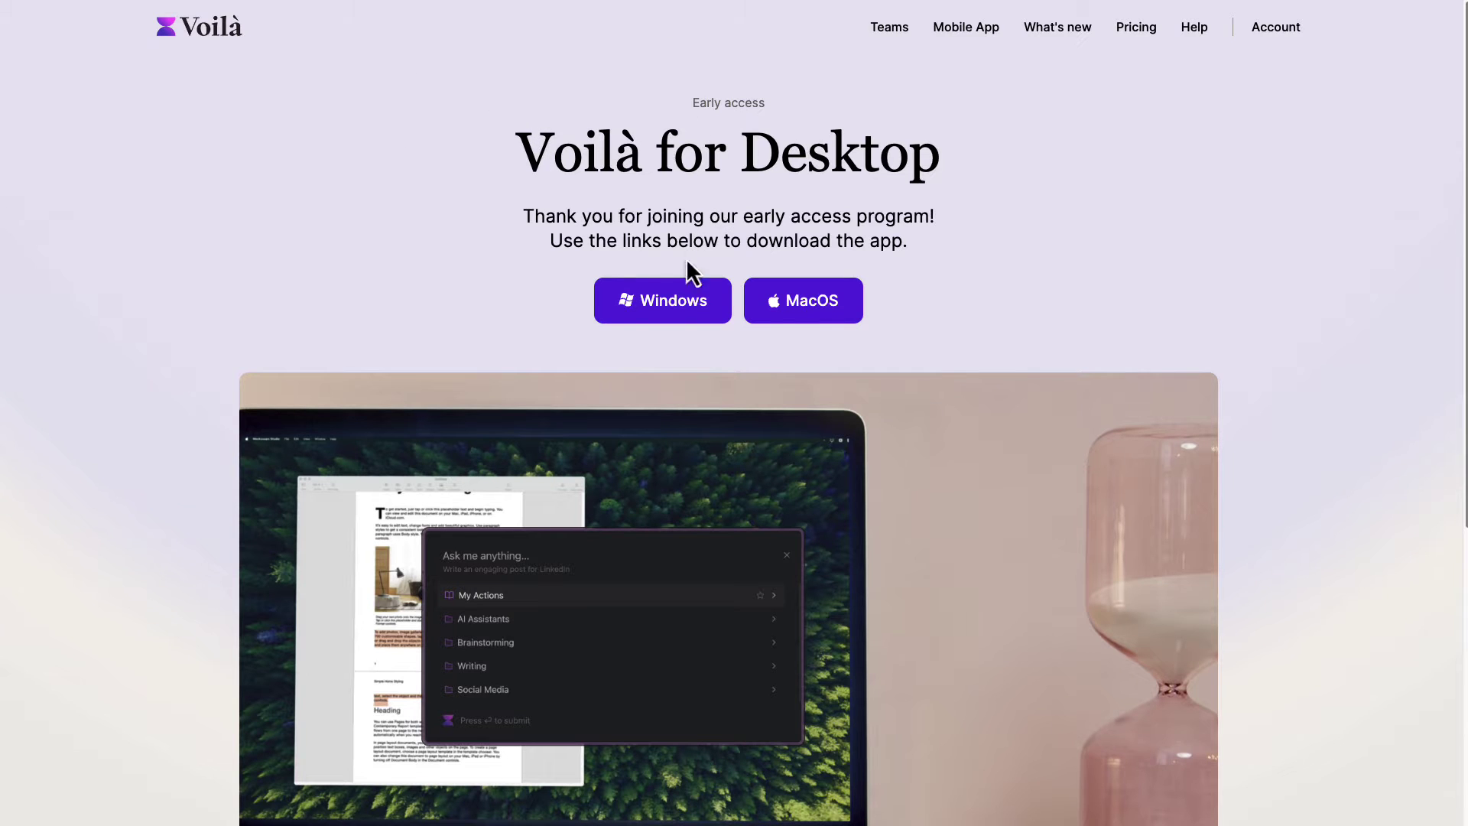
click(810, 303)
Install Voila AI Assistant 0.2.9-arm64 into Applications and find it in Launchpad
click(1365, 3)
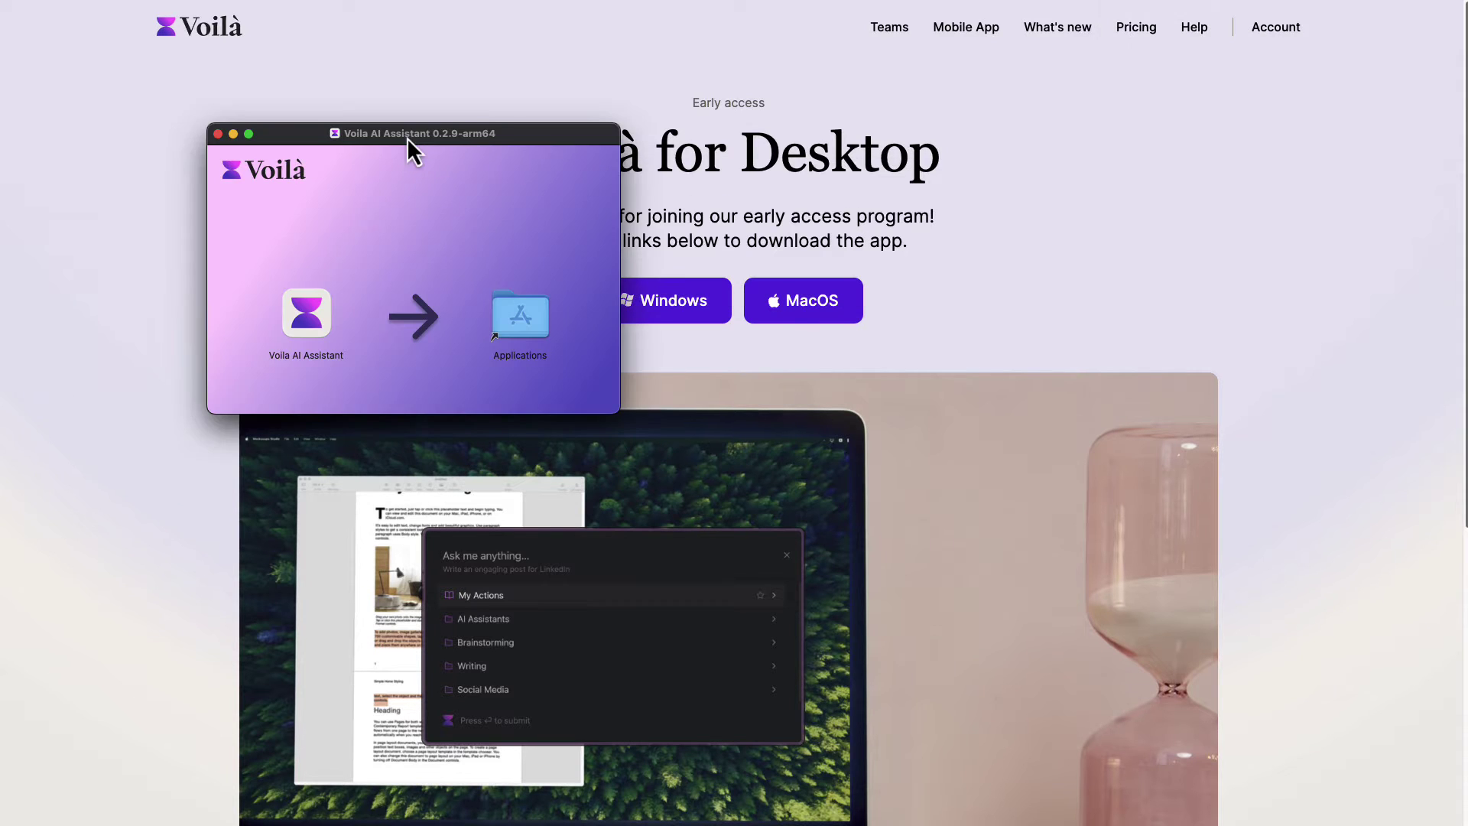
drag(364, 311, 572, 325)
key(F4)
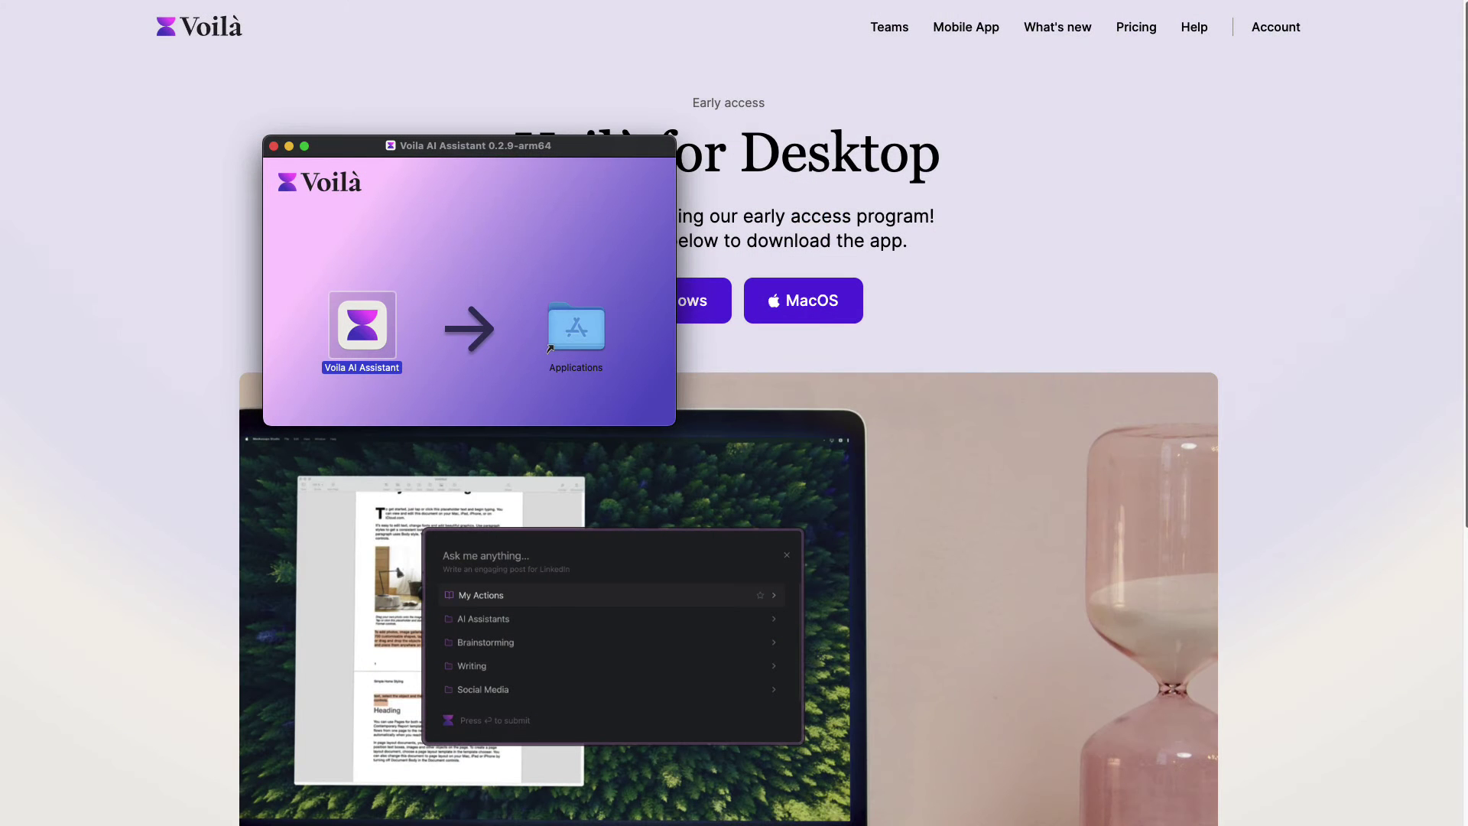
Close the installer and approve both security prompts so Voila AI Assistant launches
click(274, 147)
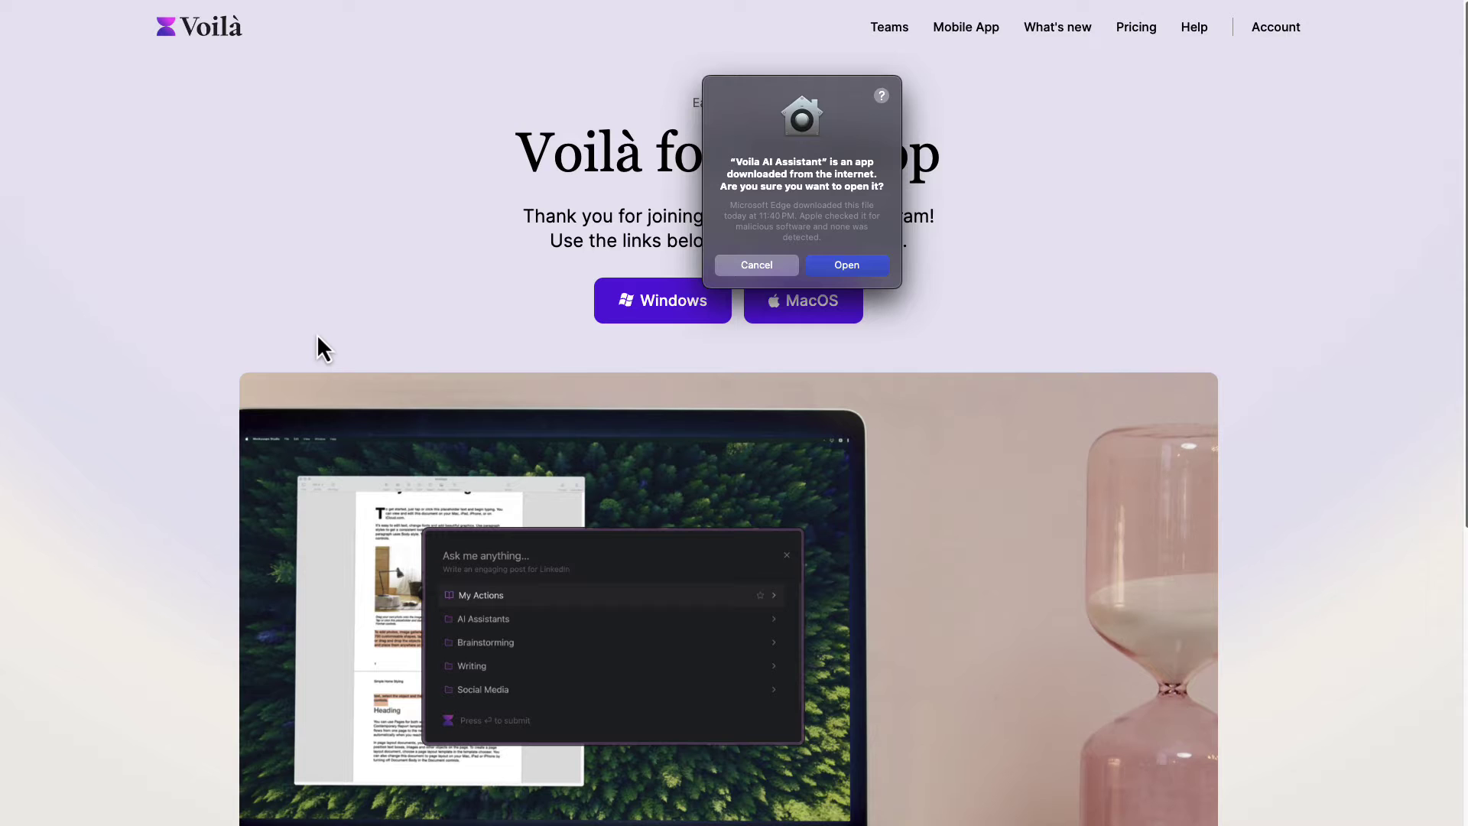
click(838, 265)
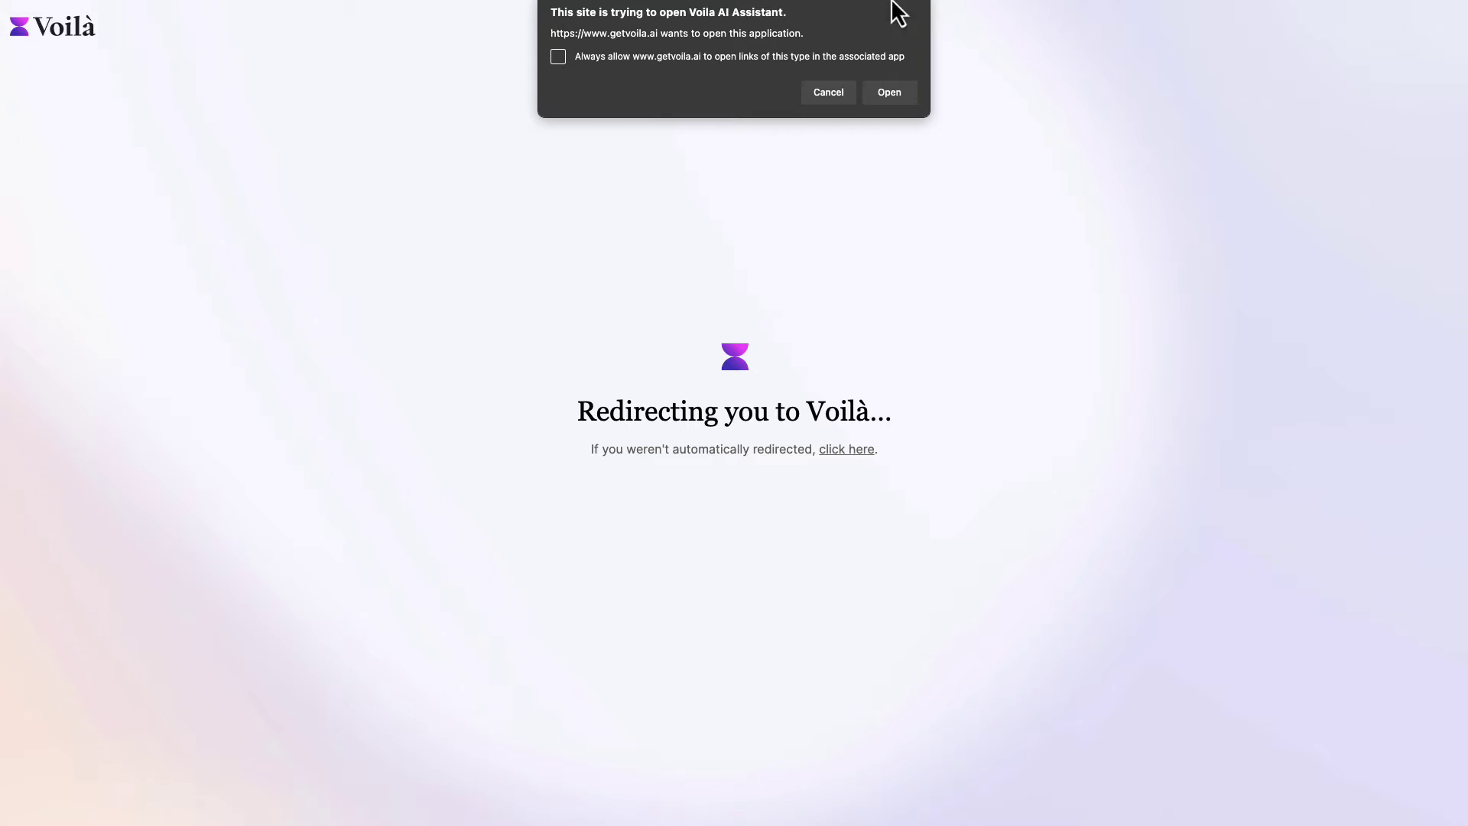
click(891, 92)
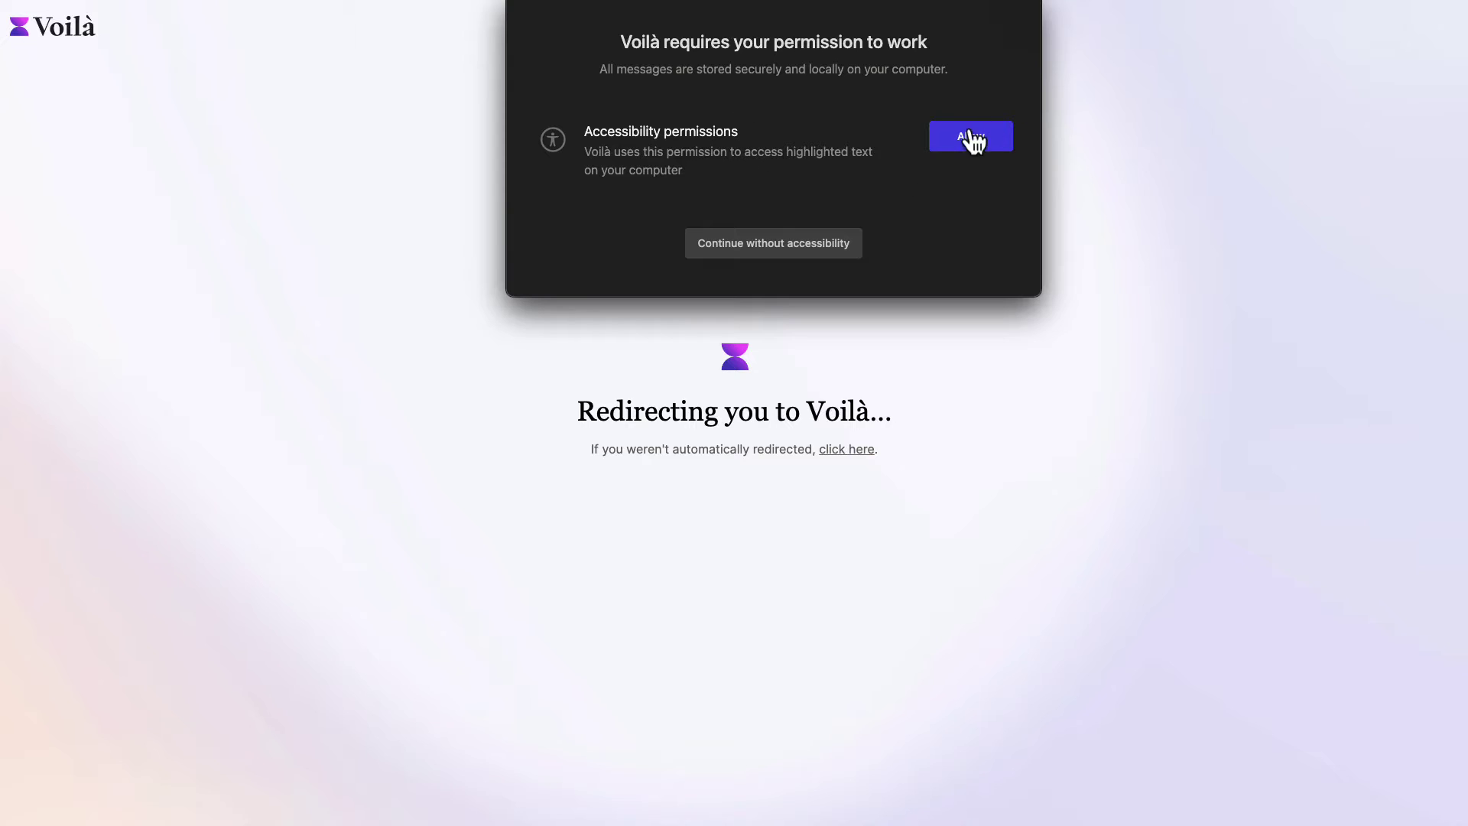
Switch on Accessibility access for Voila AI Assistant, confirming with the account password
click(988, 143)
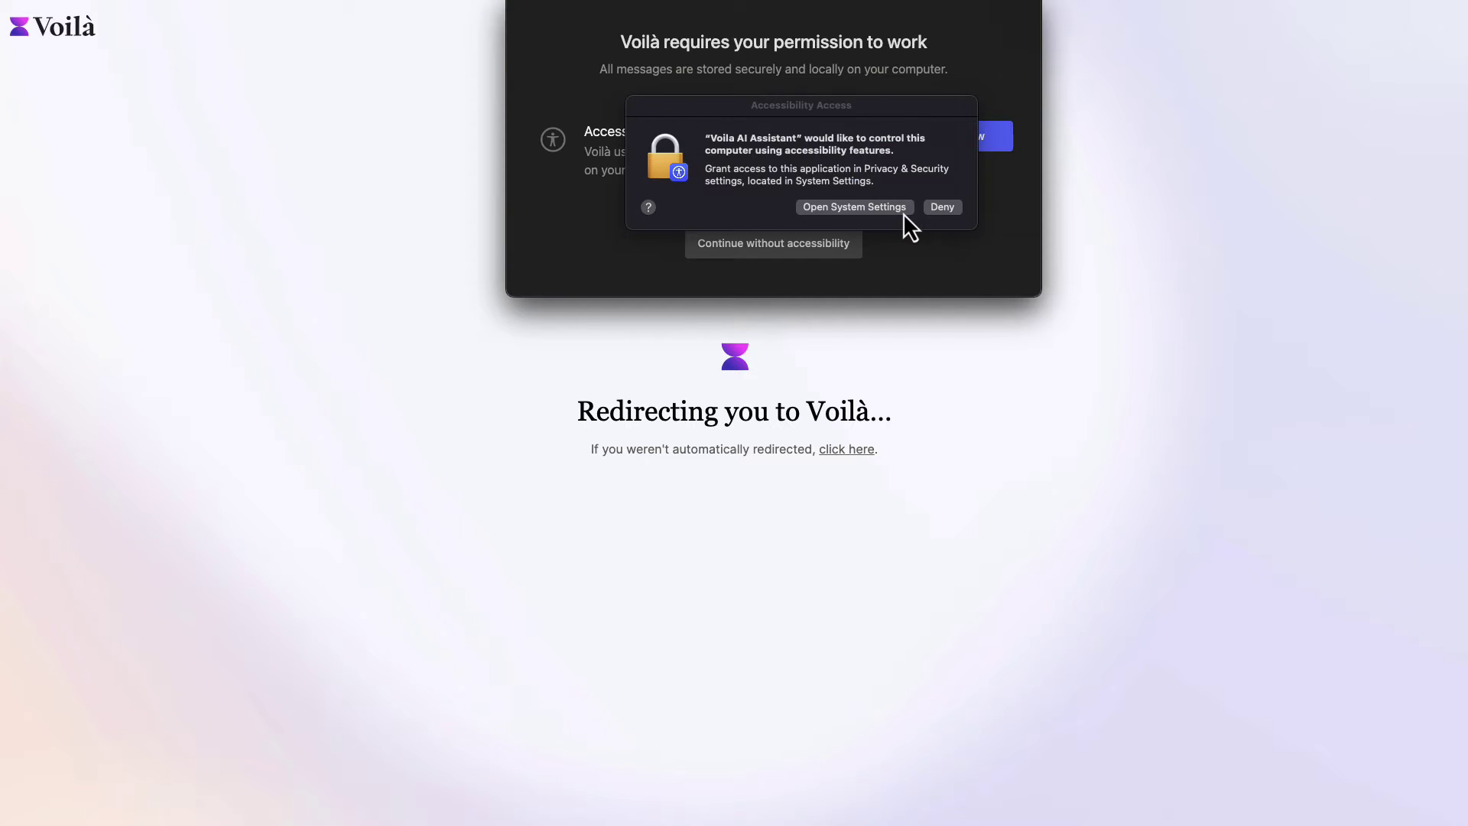
click(858, 422)
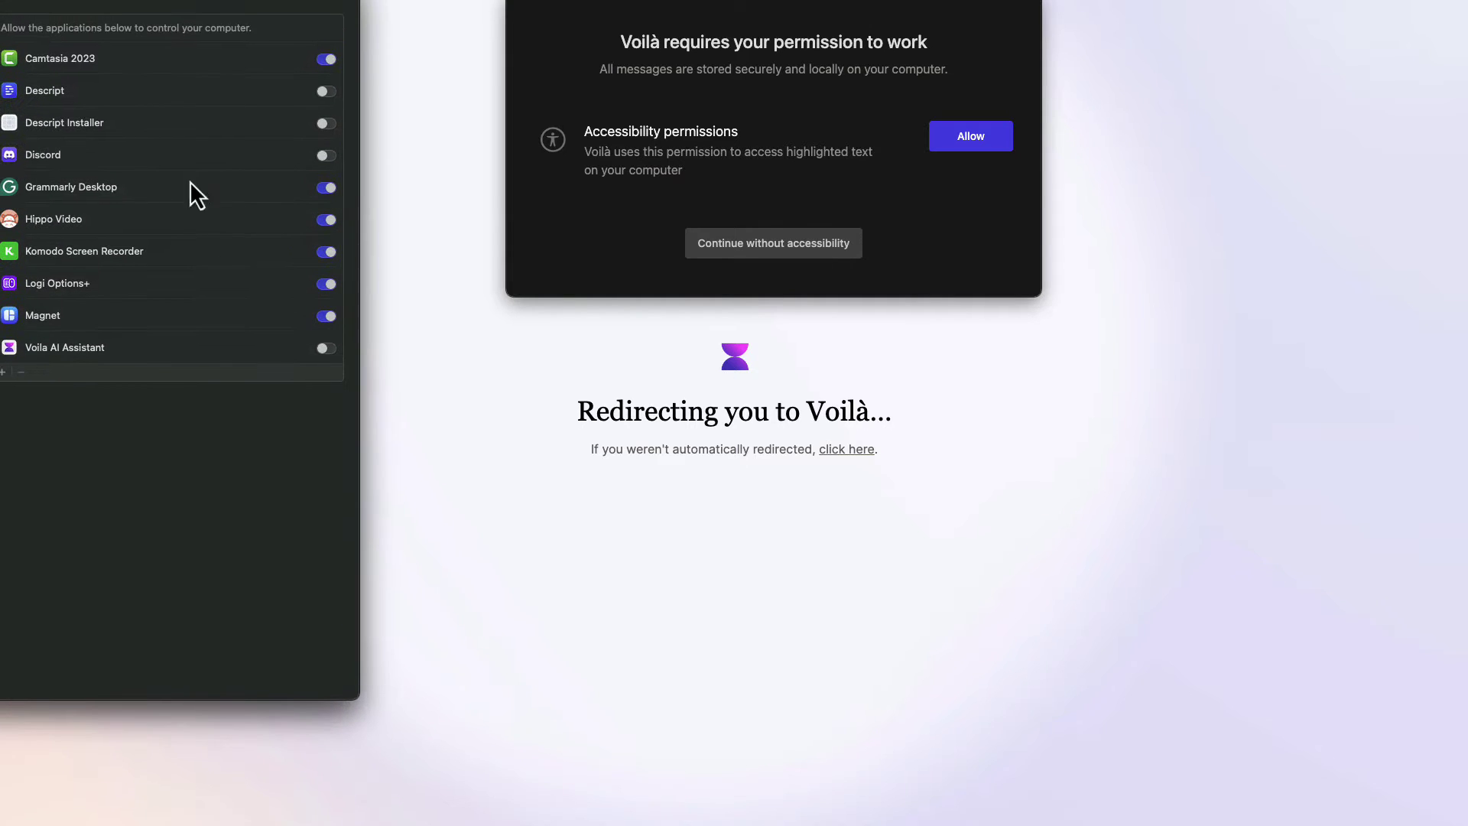
click(324, 350)
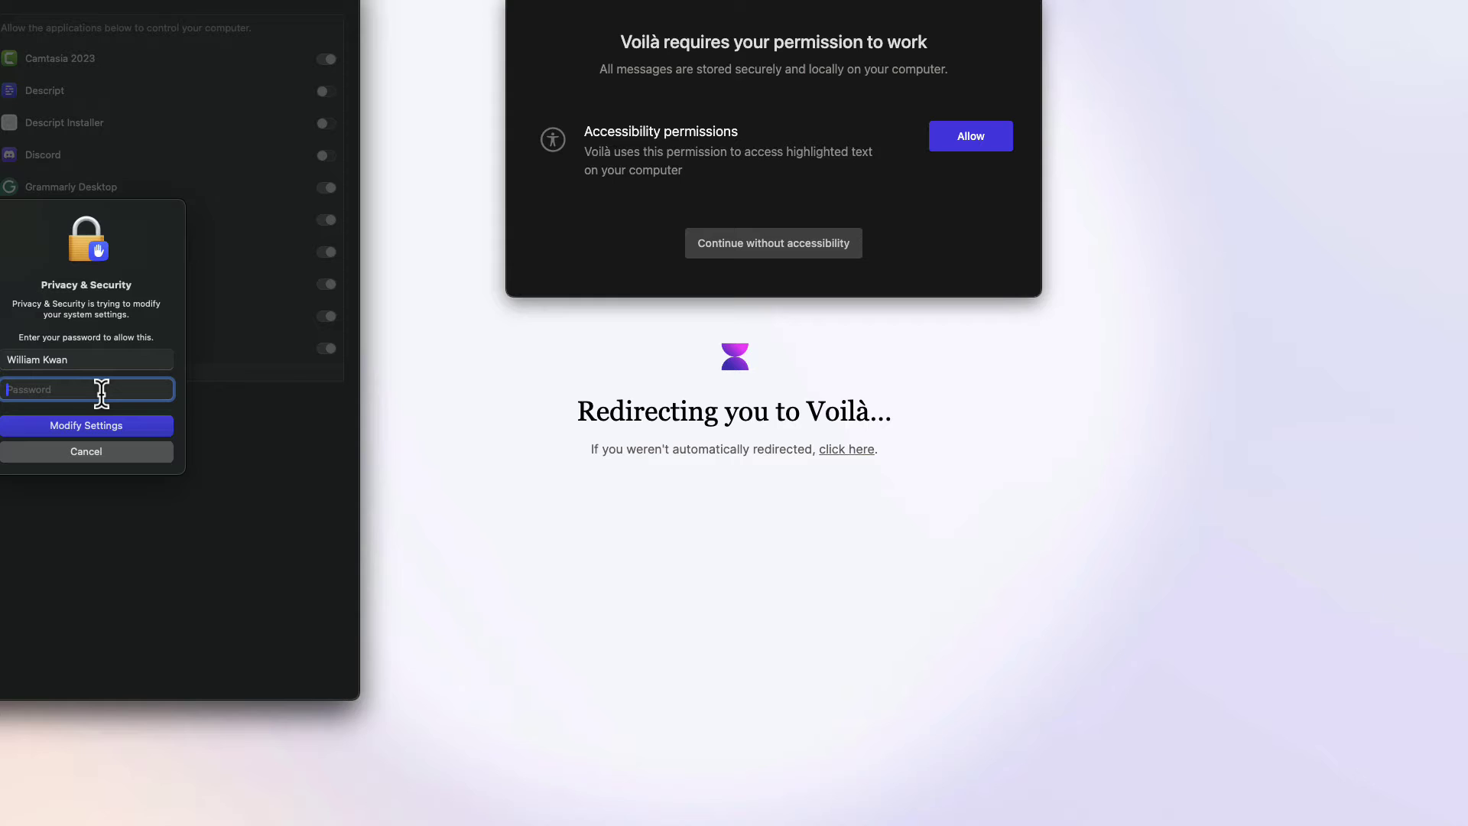
text(••••••••••)
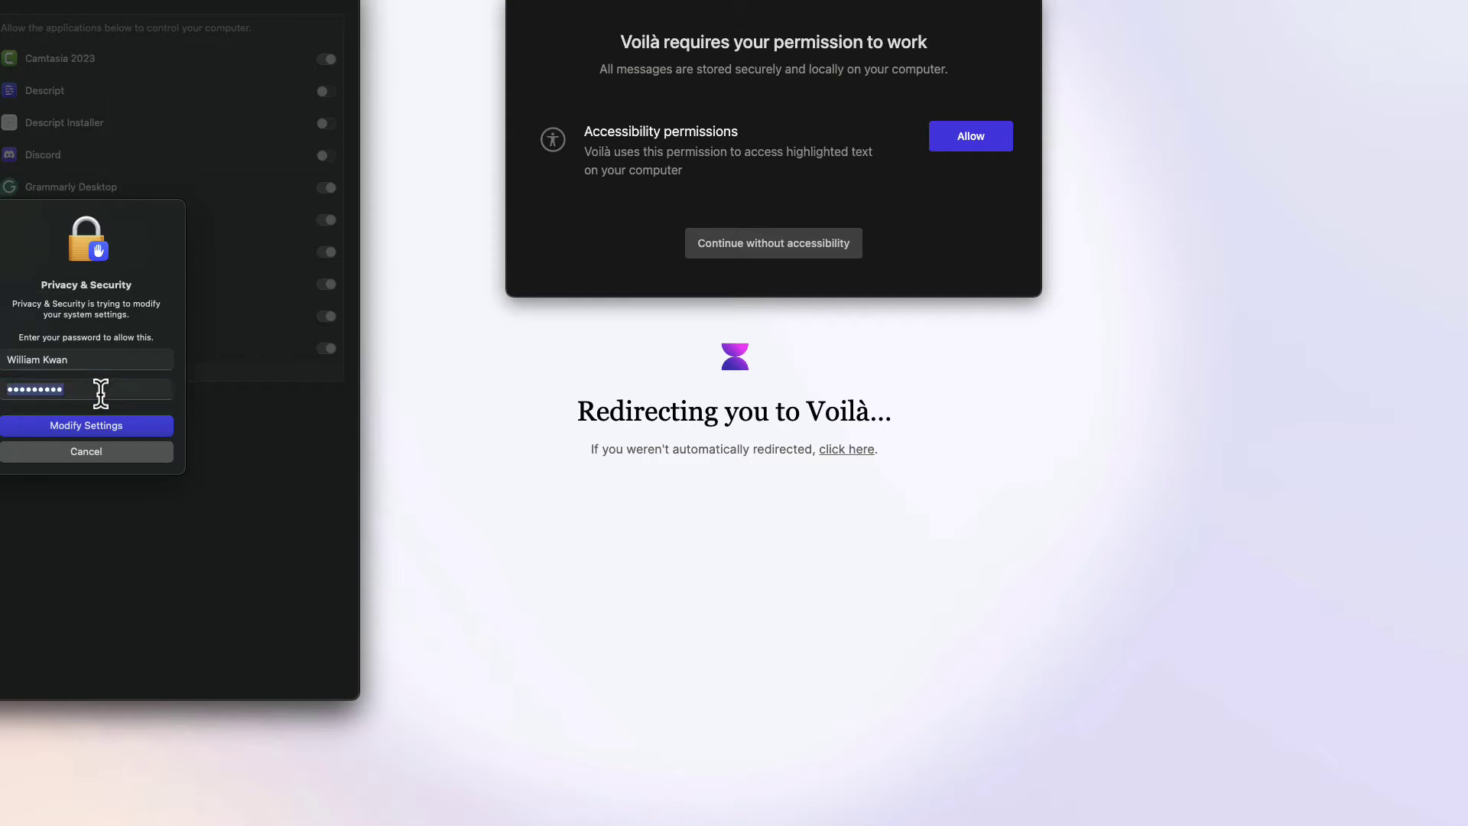
key(Return)
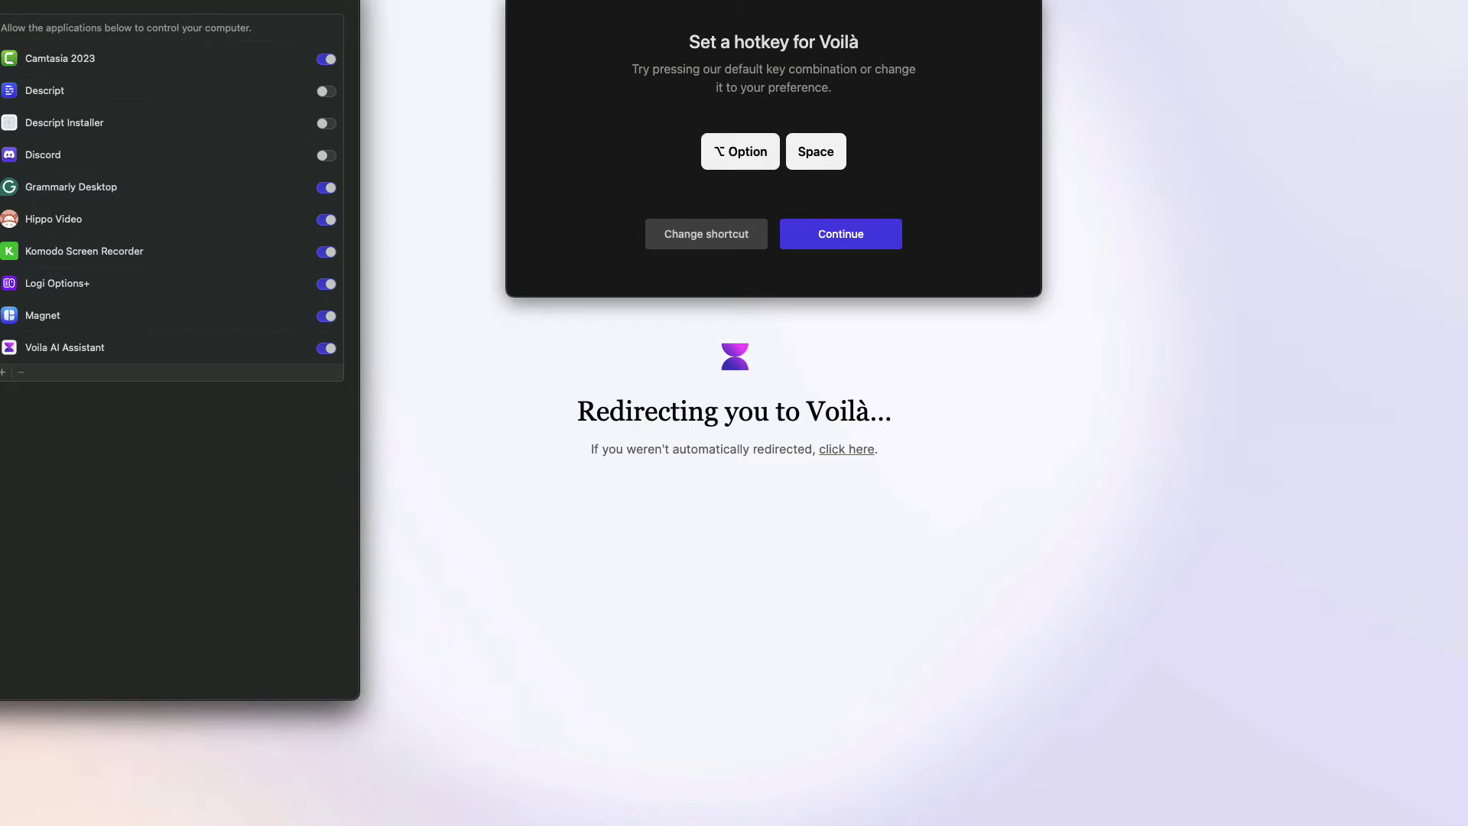
Quit System Settings and complete Voilà setup keeping the default hotkey
key(super+q)
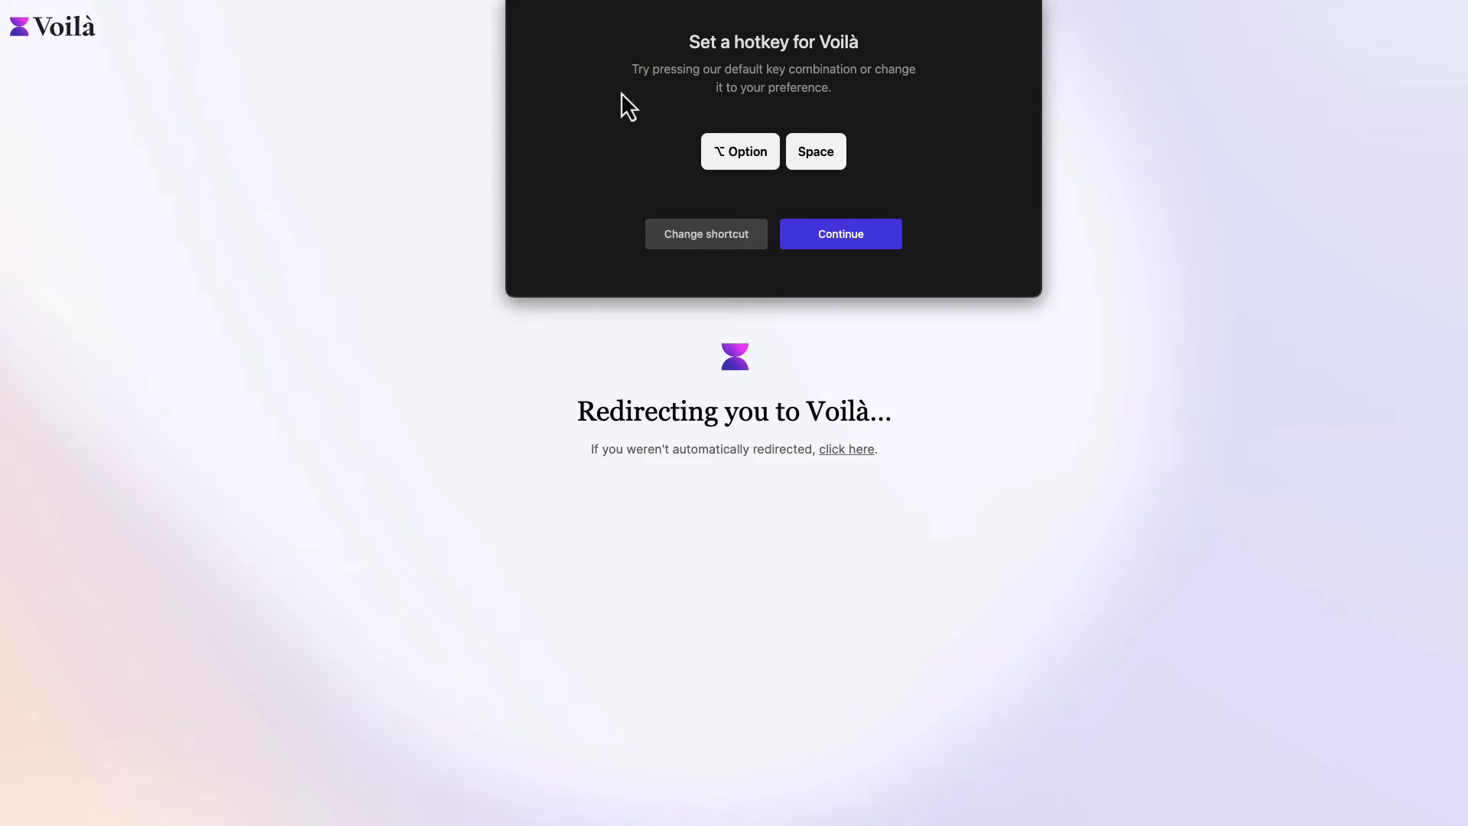
click(837, 237)
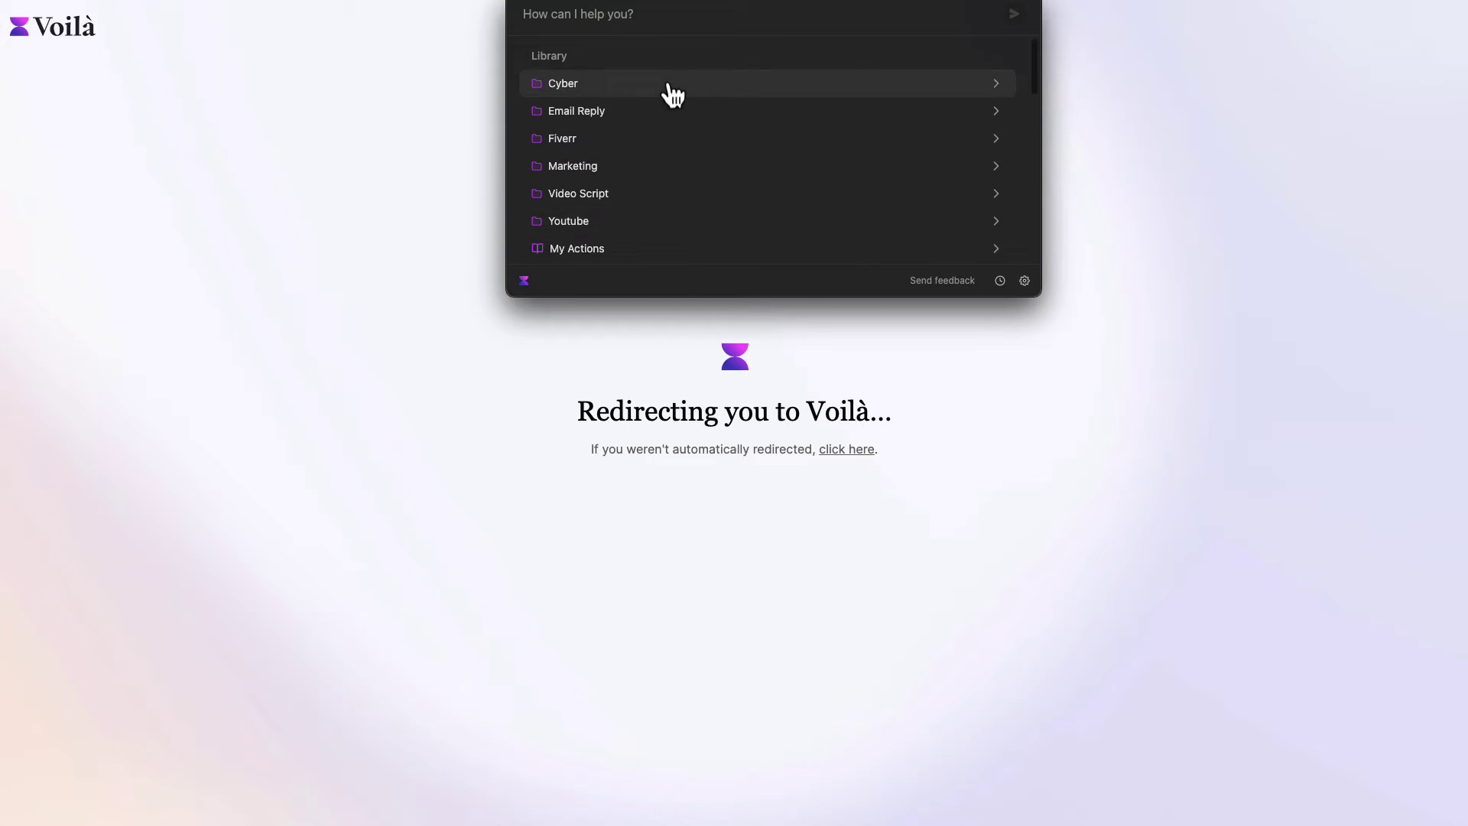
click(1090, 465)
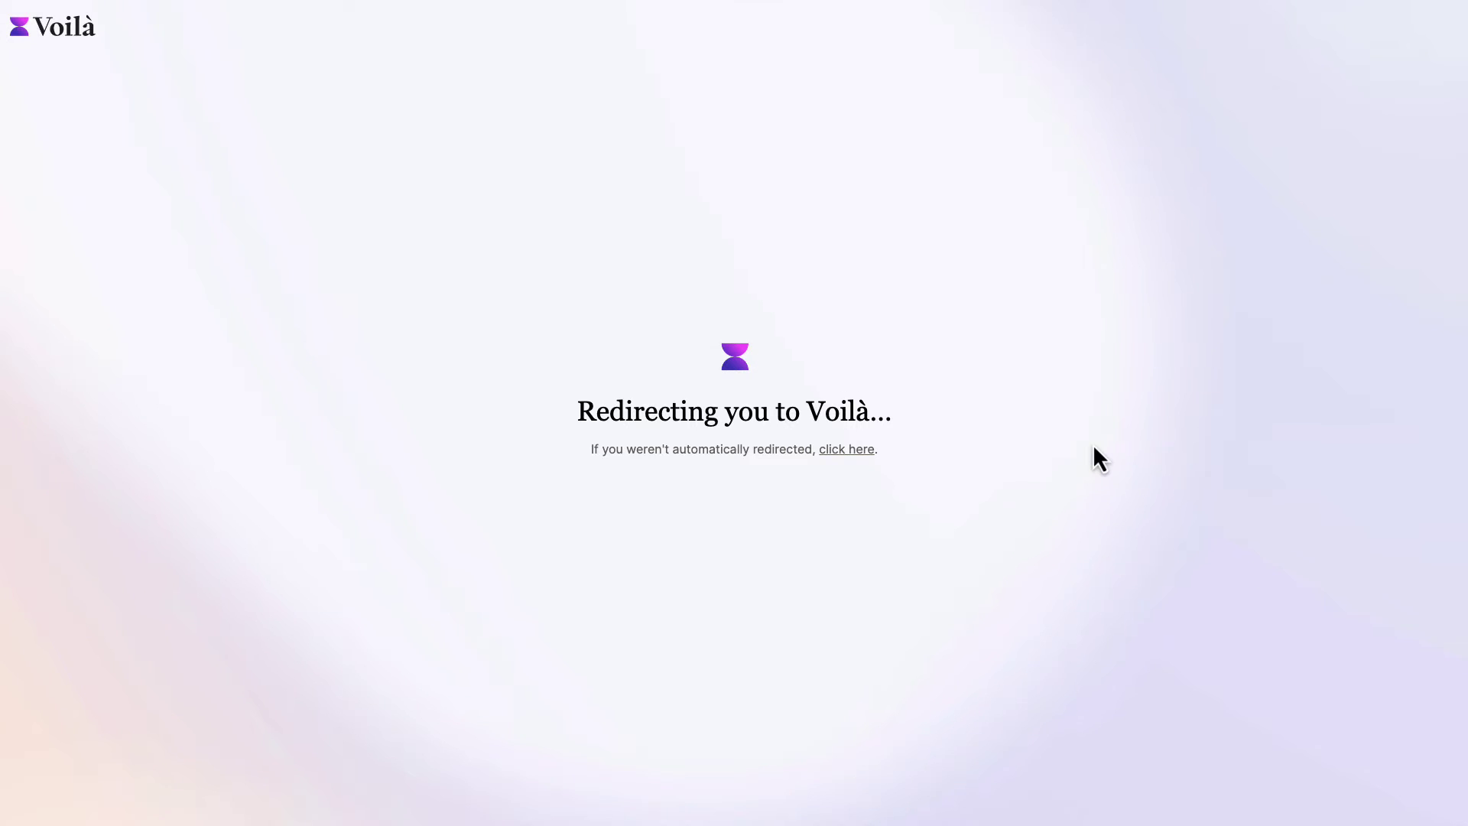
Toggle the Voilà assistant with its hotkey, centre it, then return to the Spark email
key(super+c)
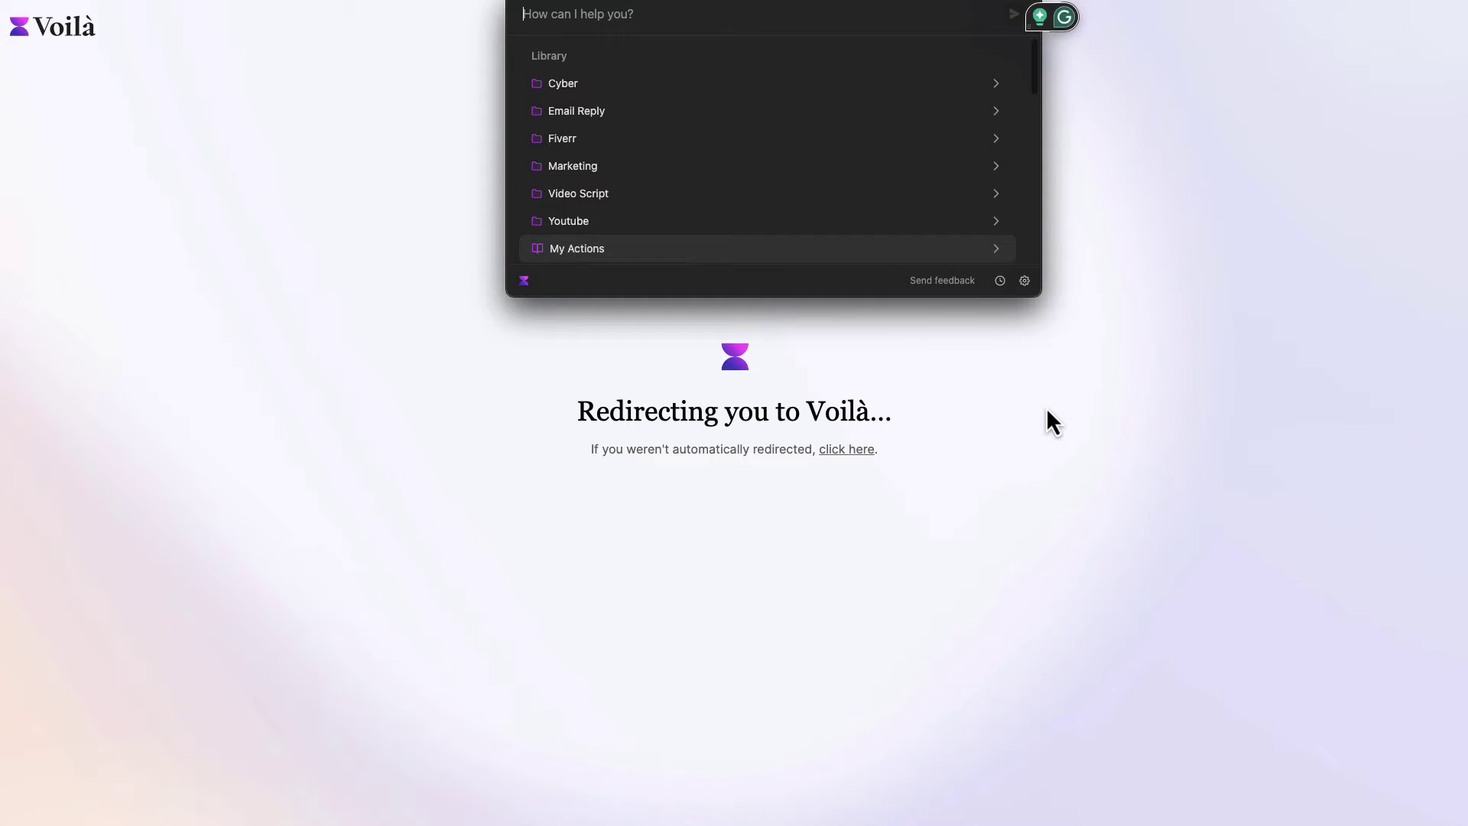
key(super+c)
key(super+c)
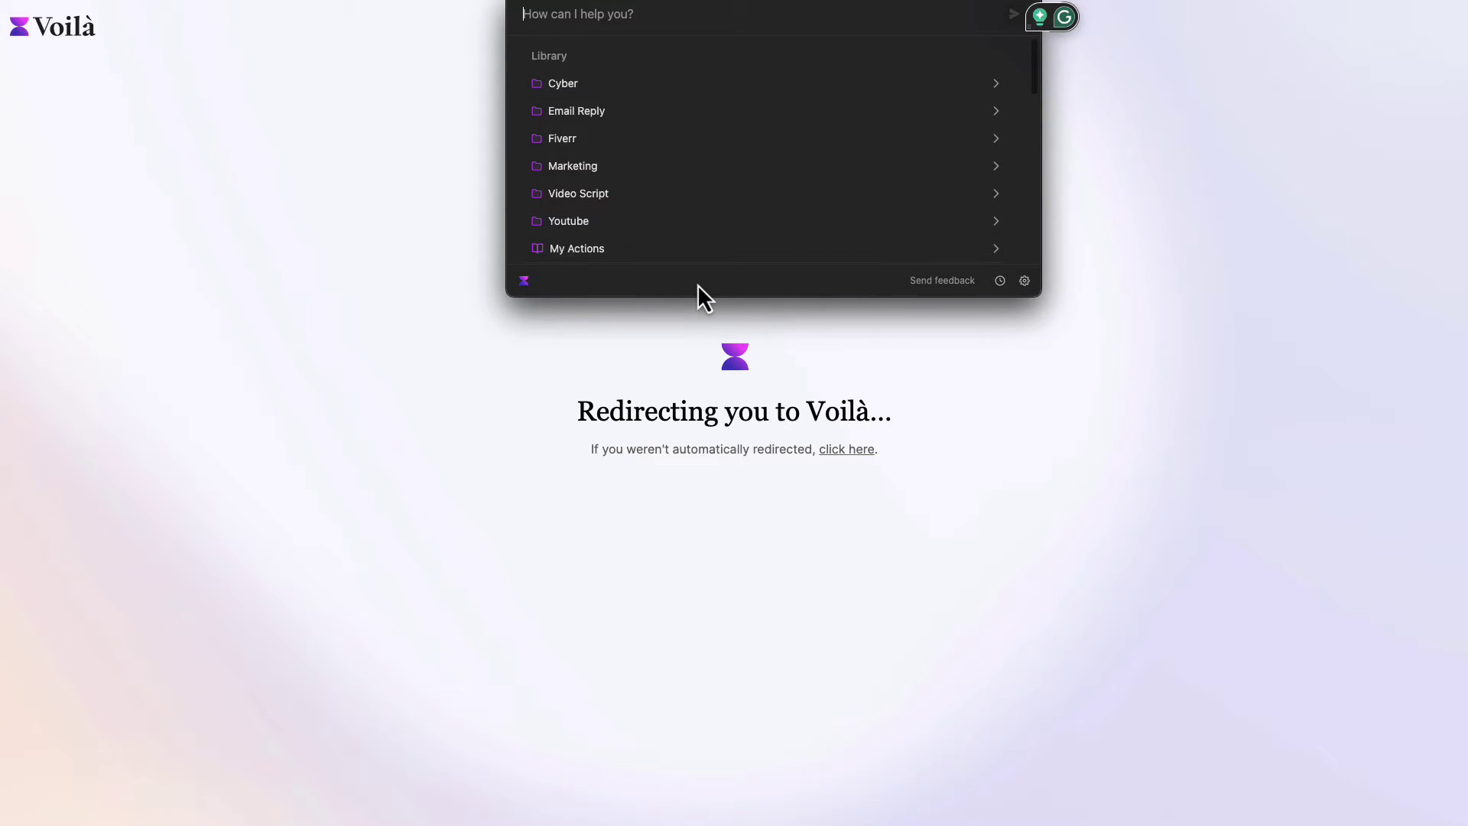
drag(697, 284, 799, 509)
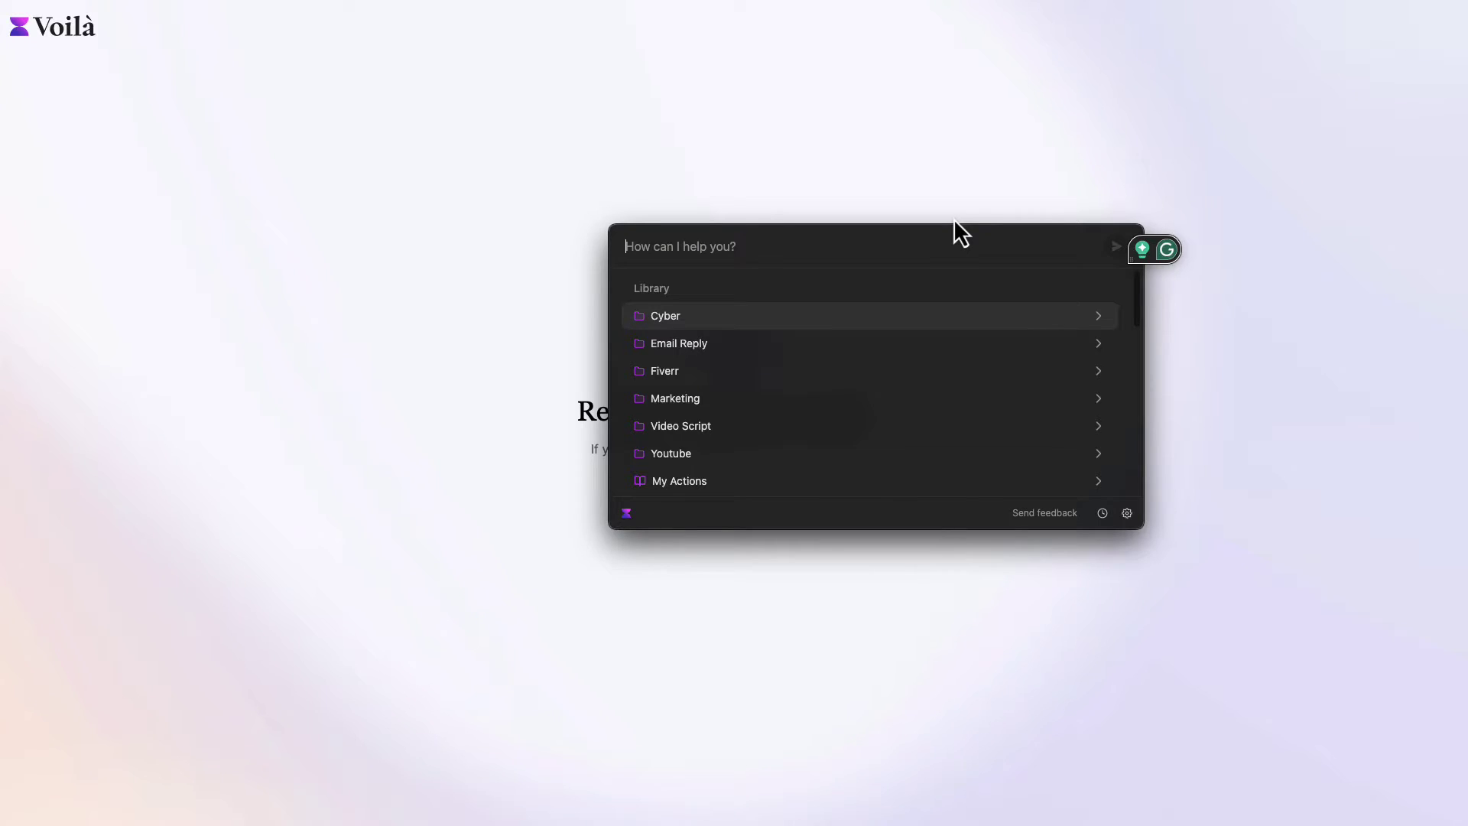
key(super+Tab)
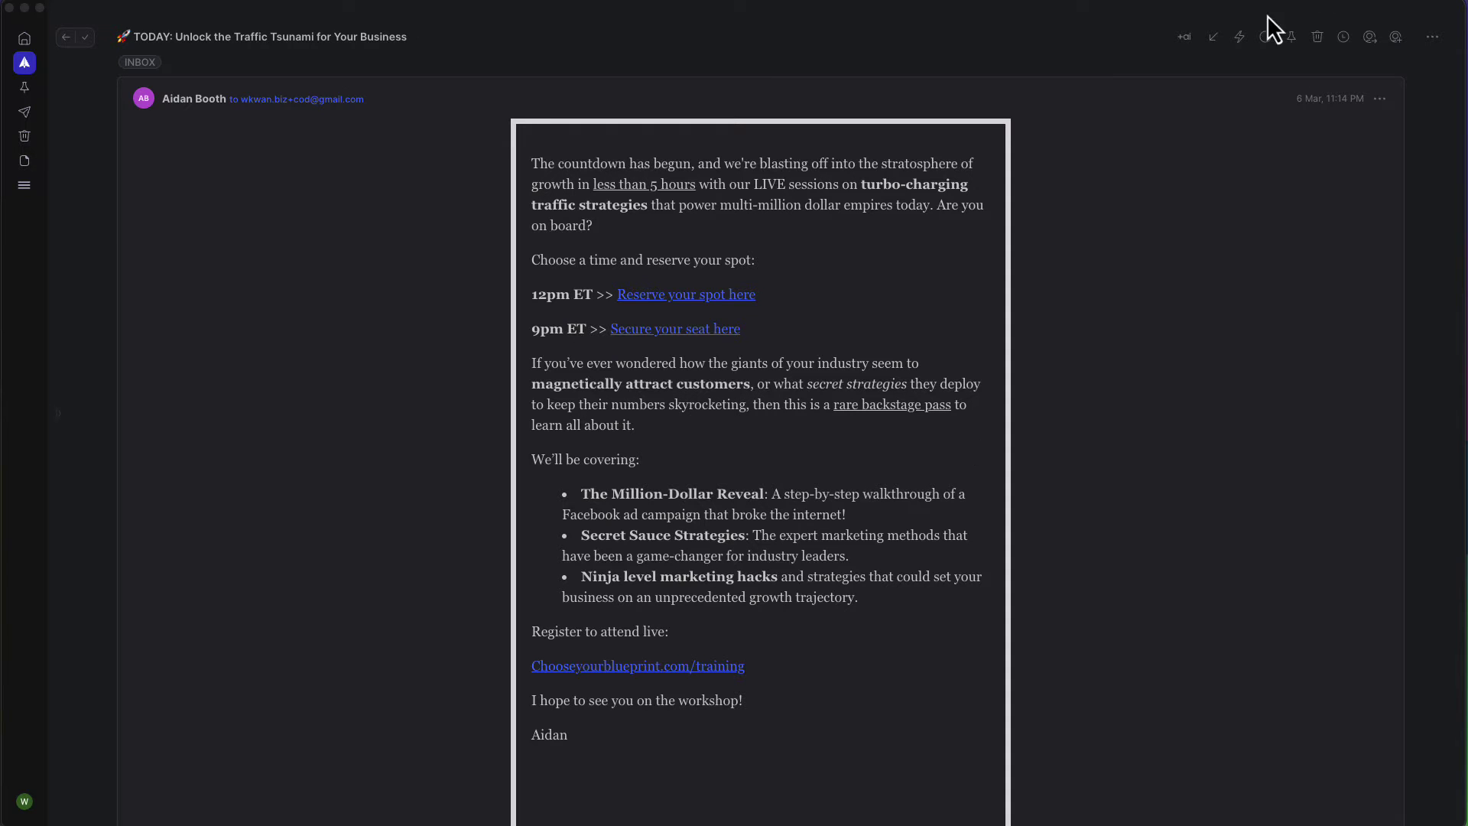
Bring the Traffic Tsunami email forward and dismiss Spark's +AI upgrade offer
click(1107, 39)
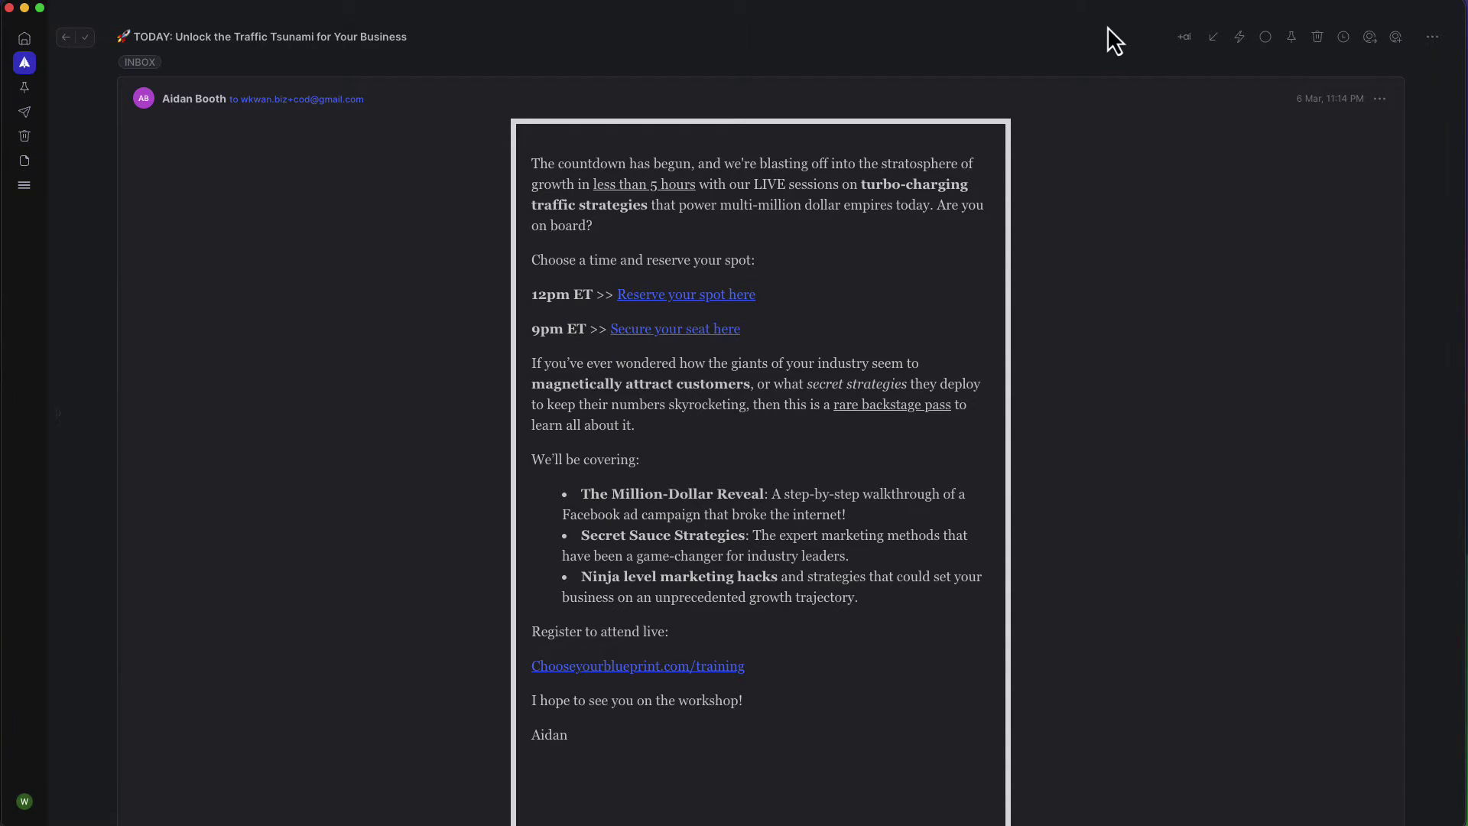
click(1186, 39)
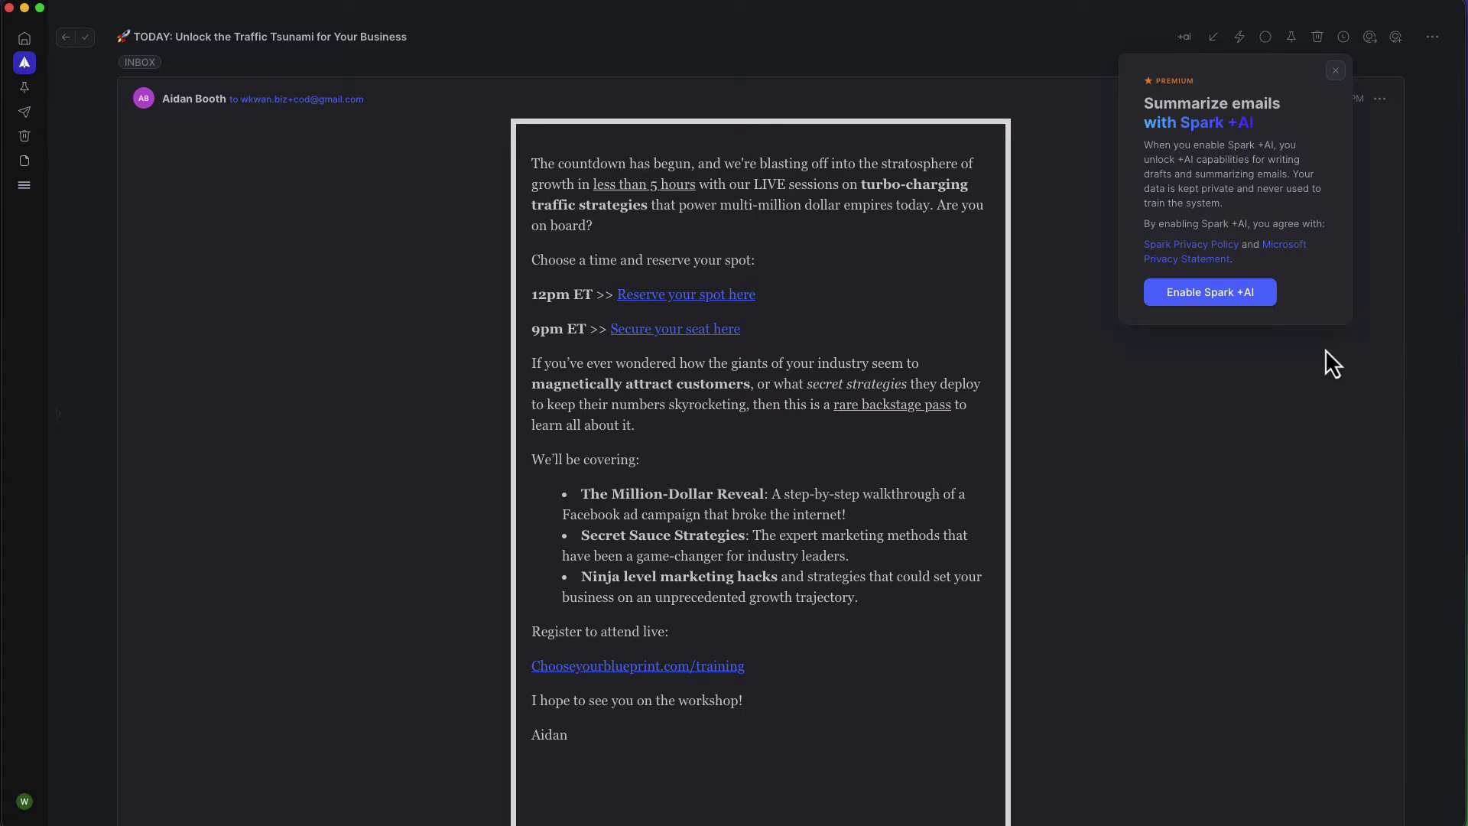
click(1336, 70)
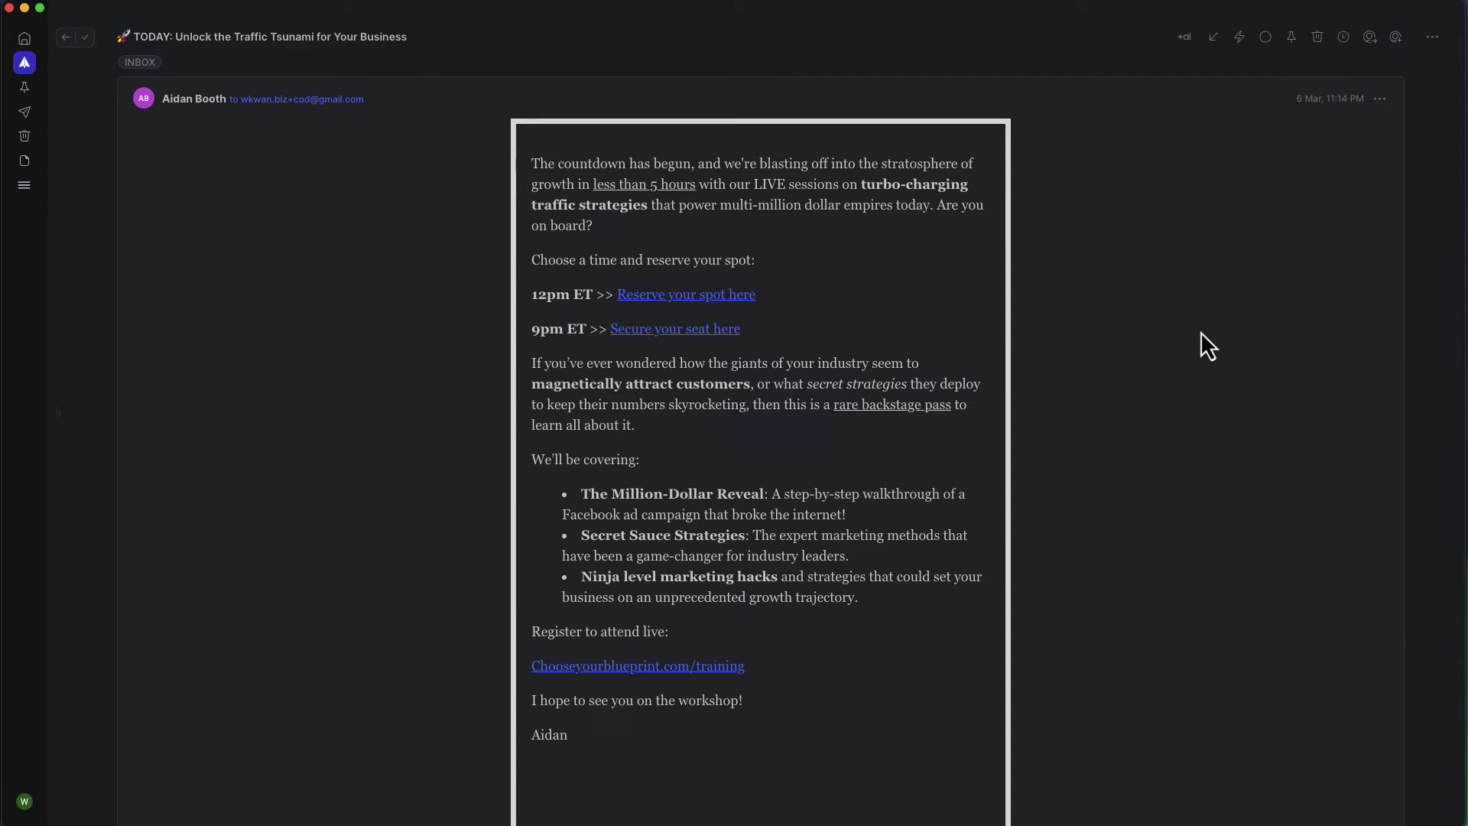
key(super+a)
Start a reply-all, expand the quoted original message and select all the draft text
key(super+shift+r)
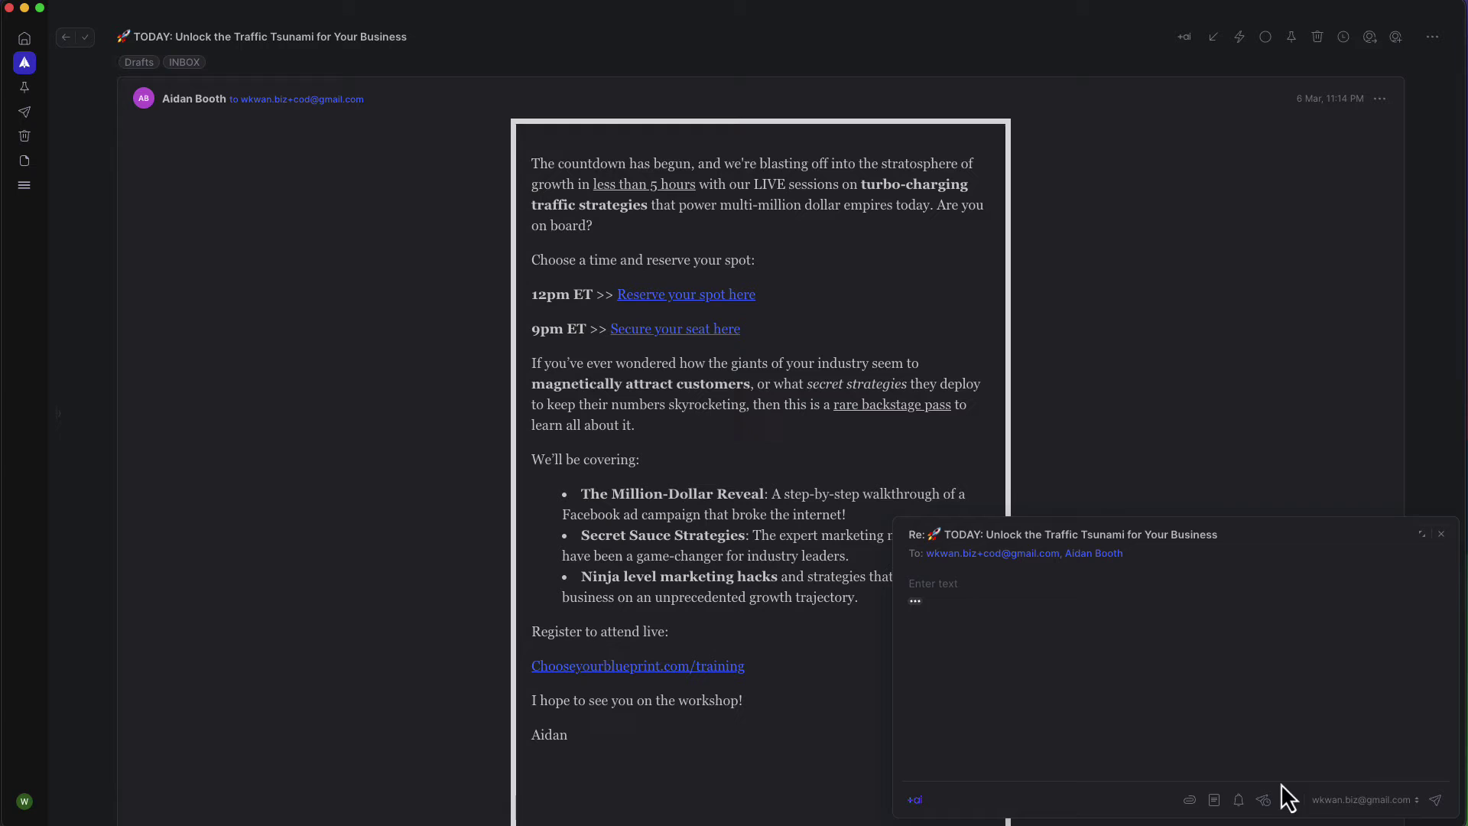
click(917, 602)
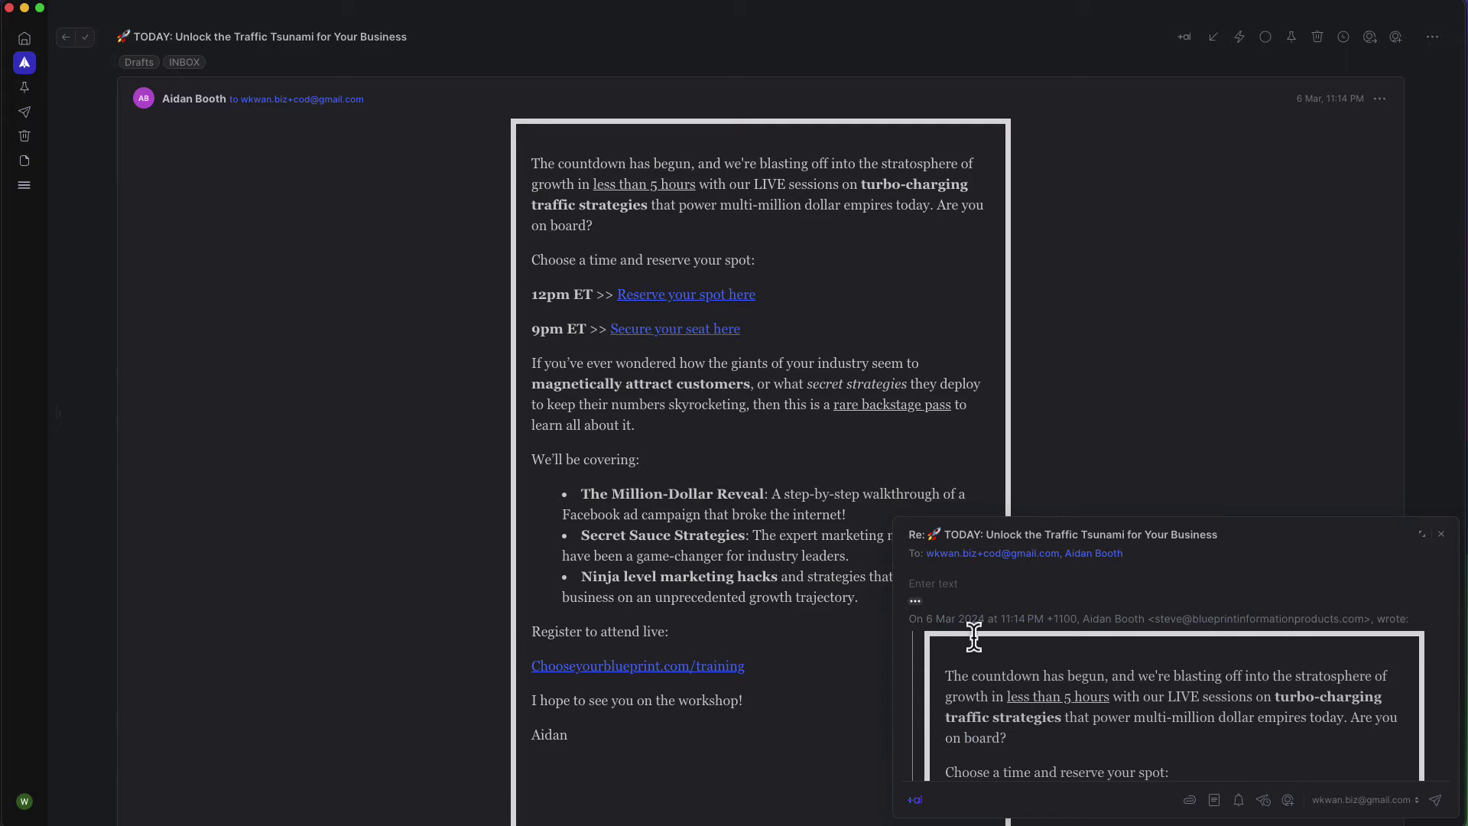
scroll(1009, 659, down, 2)
scroll(994, 646, up, 2)
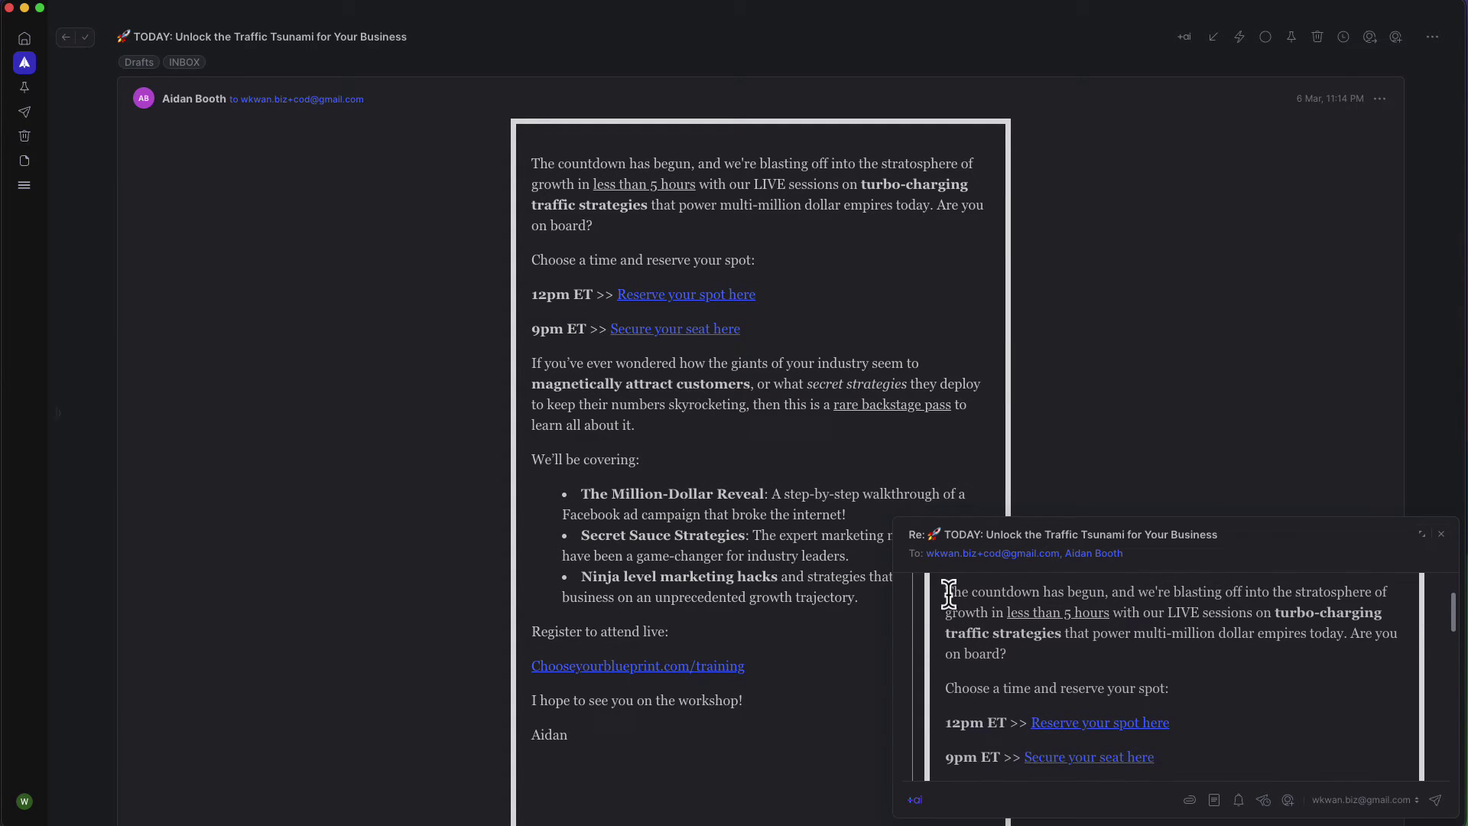
scroll(1088, 635, down, 5)
key(super+a)
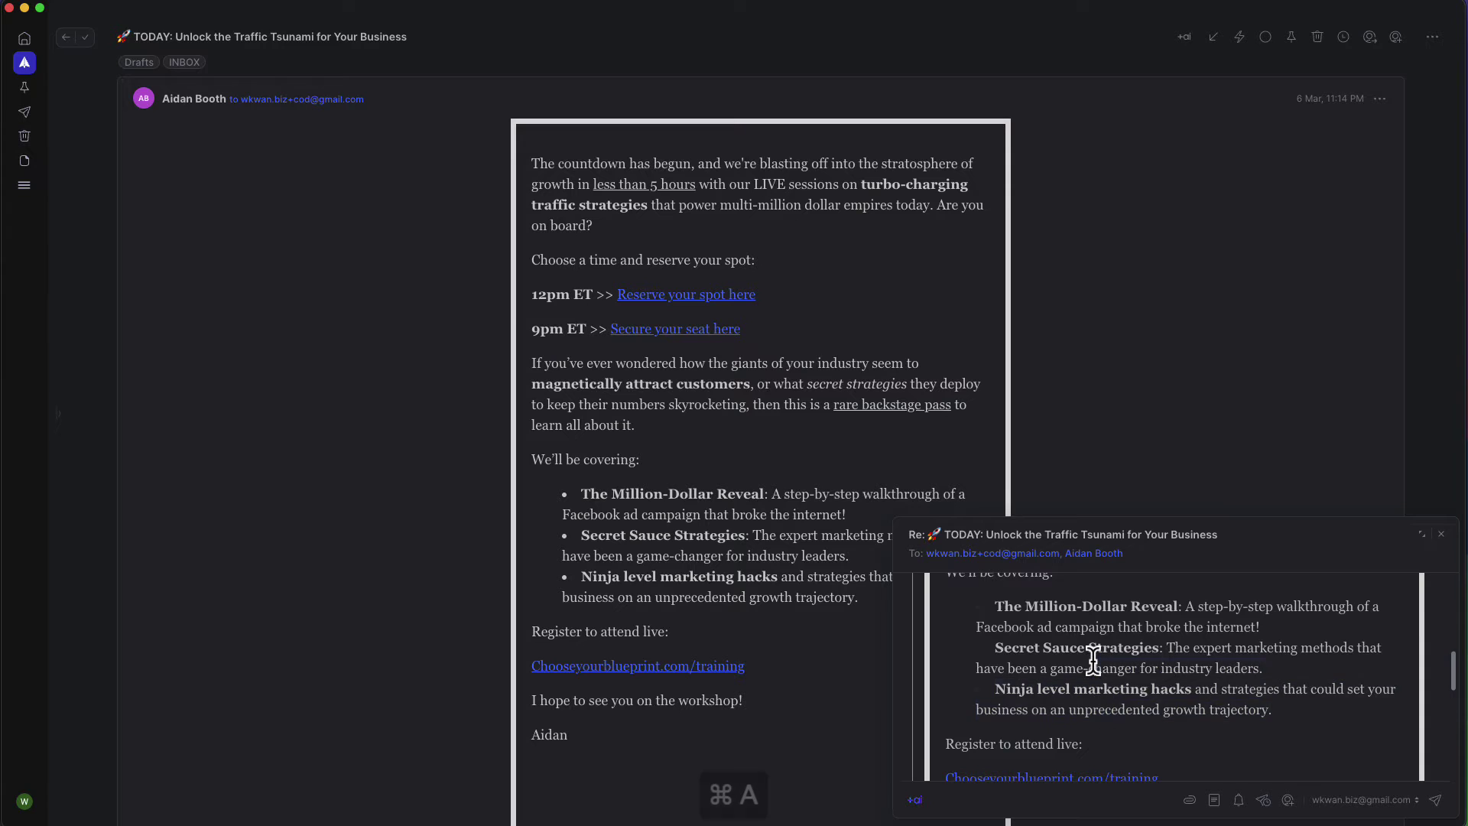
Ask Voilà to 'reply that I'm interested, and want more information'
key(super+c)
key(super+c)
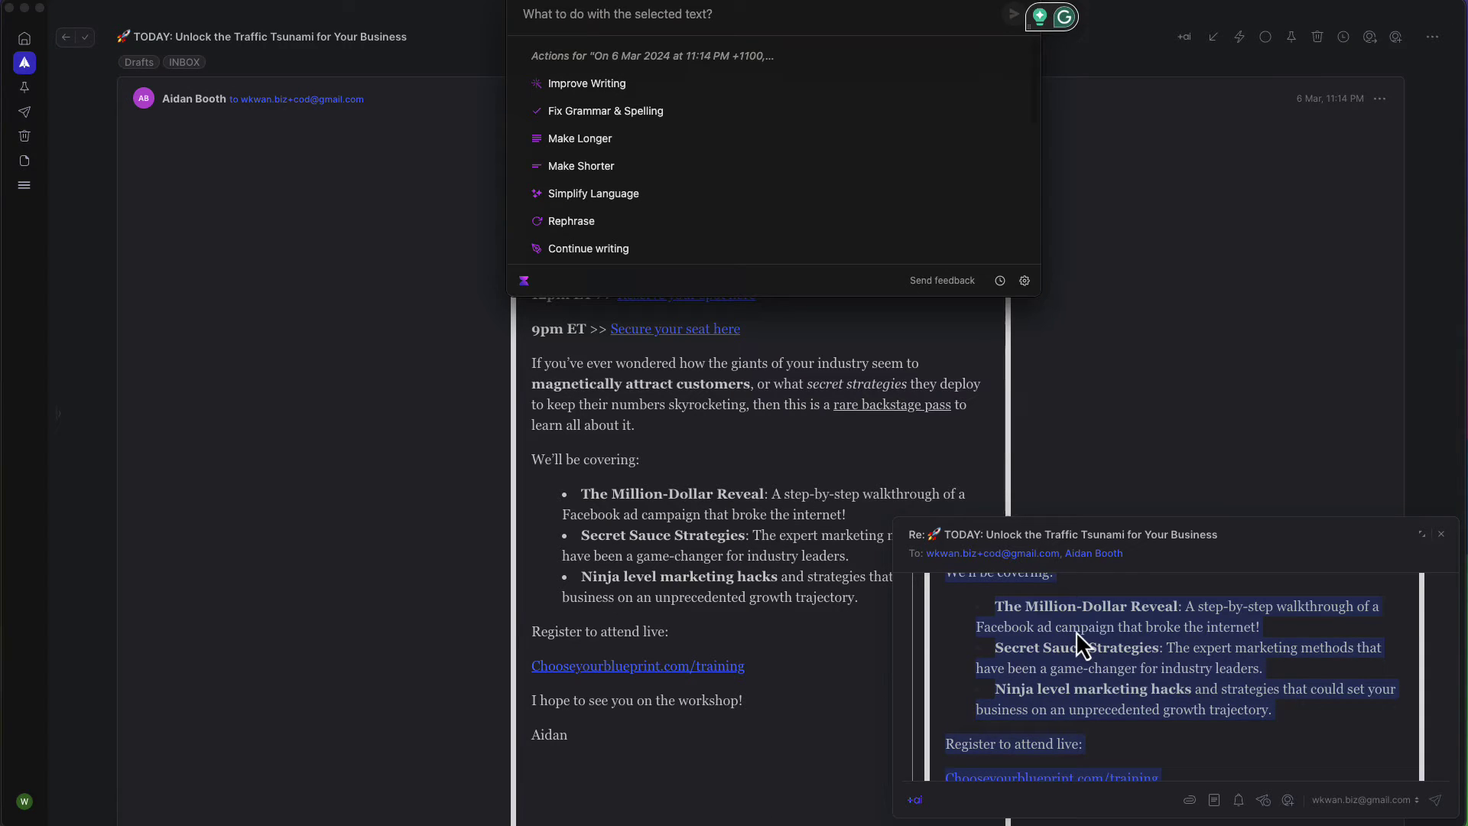
text(reploy)
key(BackSpace)
key(BackSpace)
text(y)
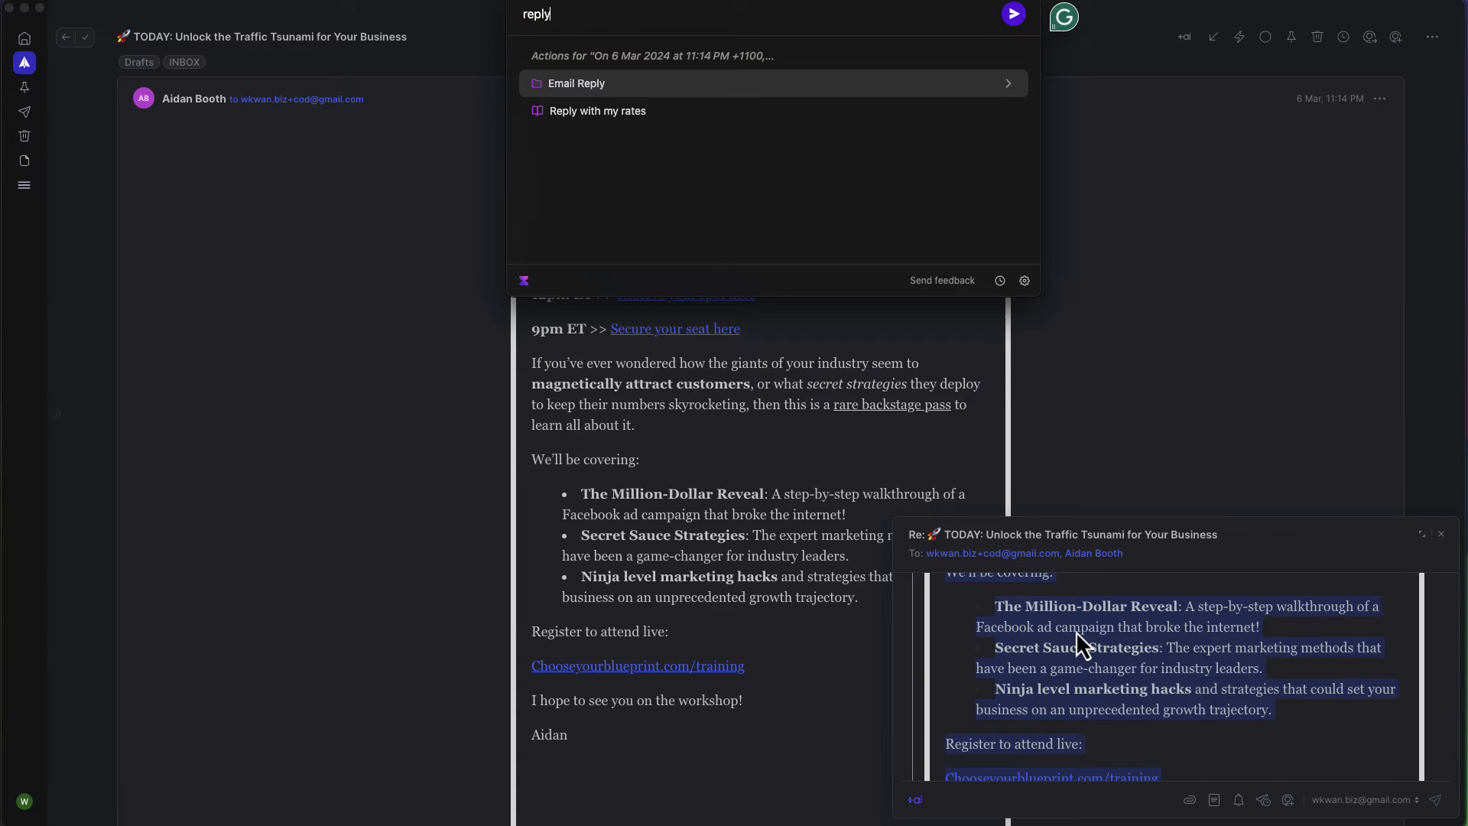
text( that I"m )
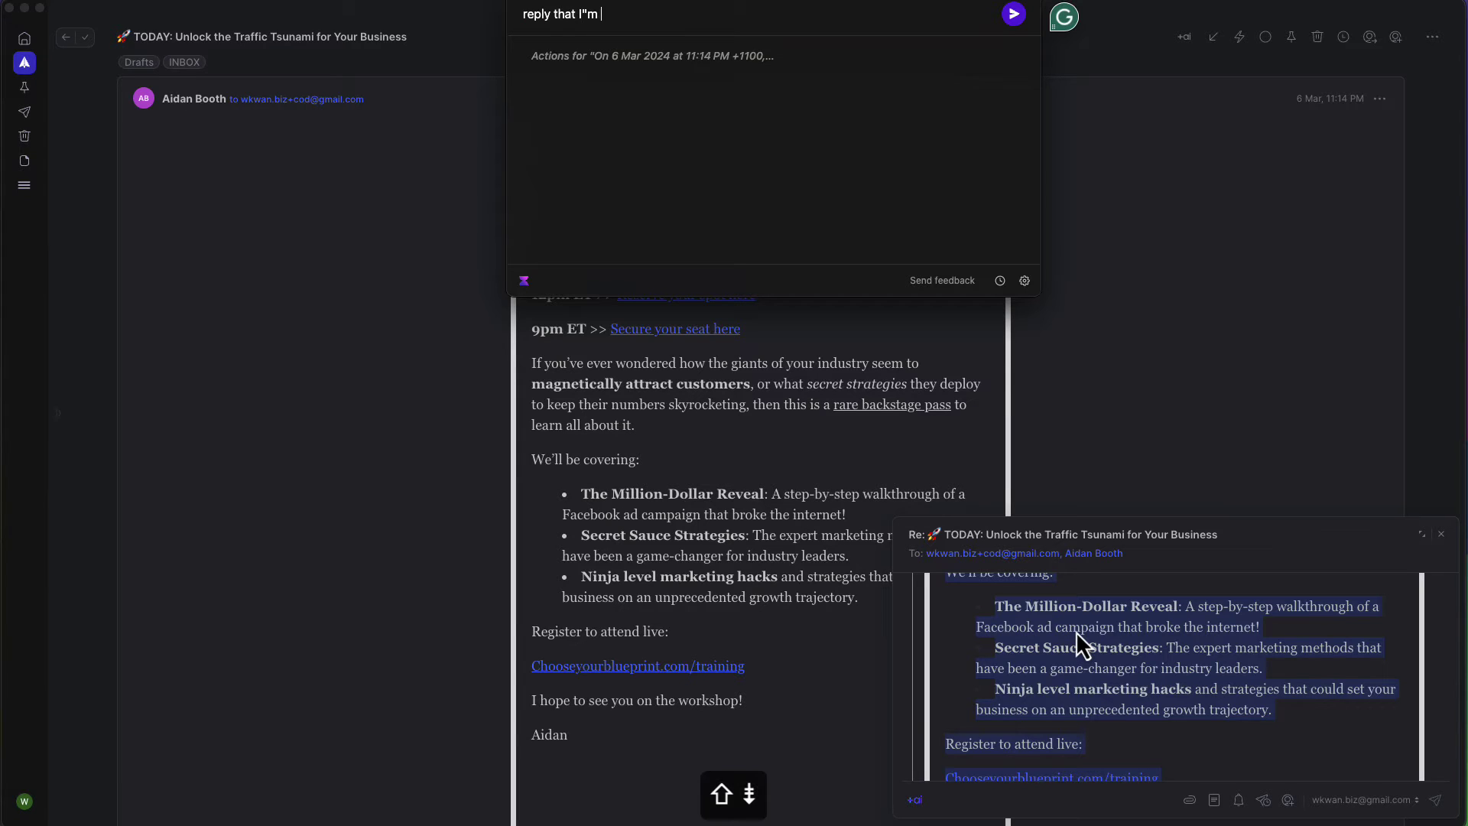
text(intere)
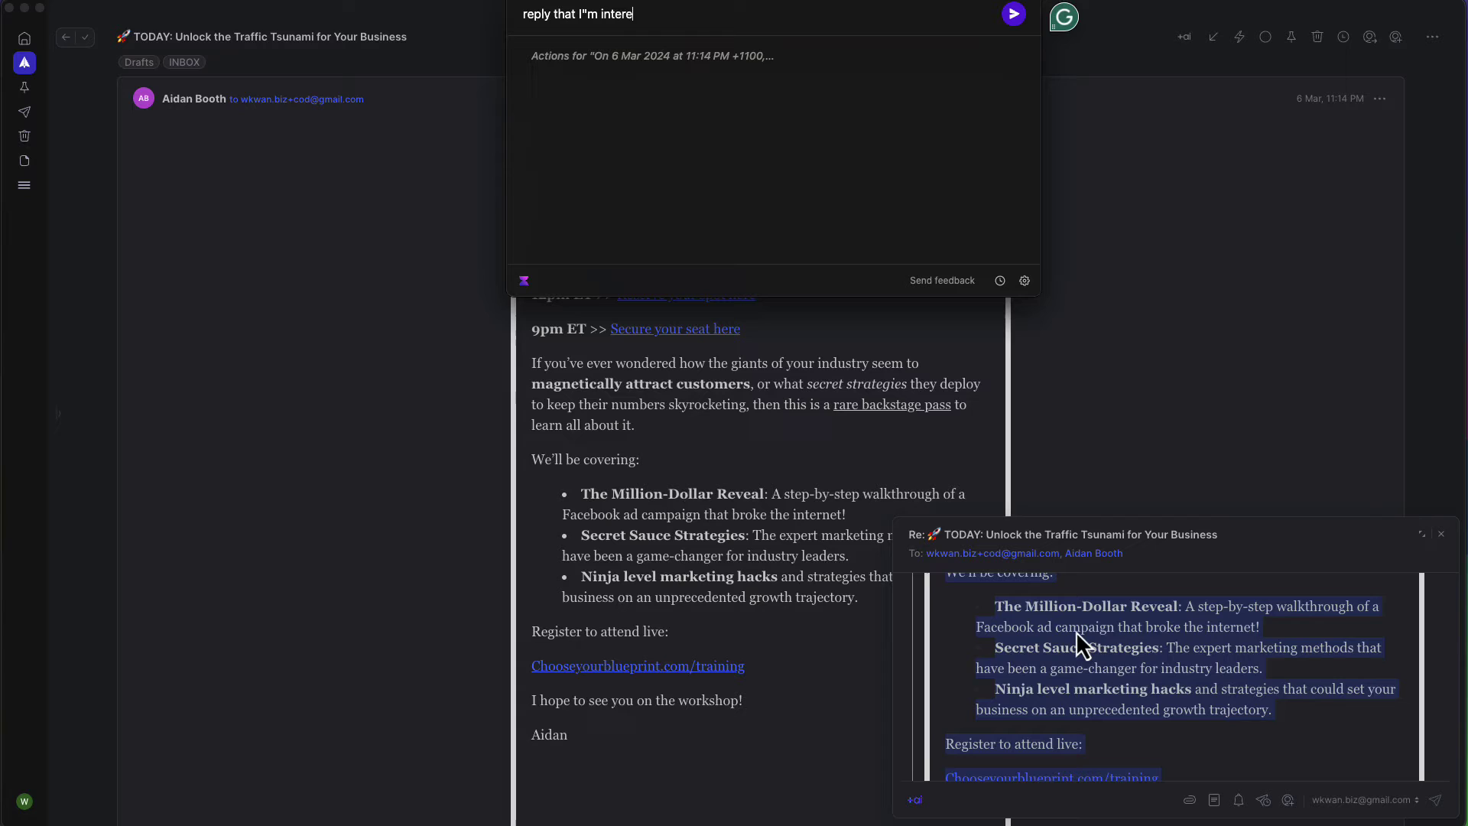
text(sted, and want more information)
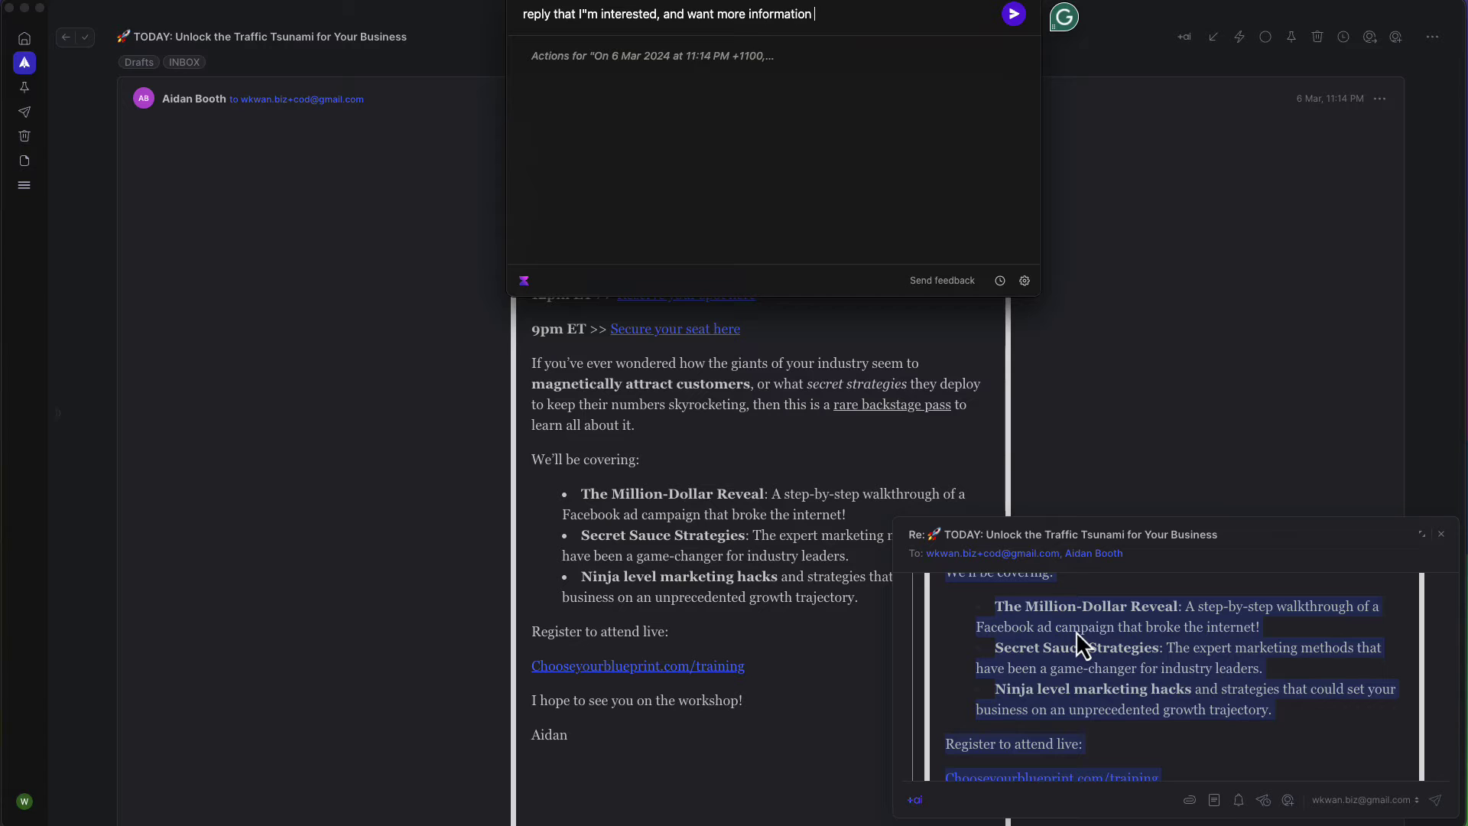
key(Return)
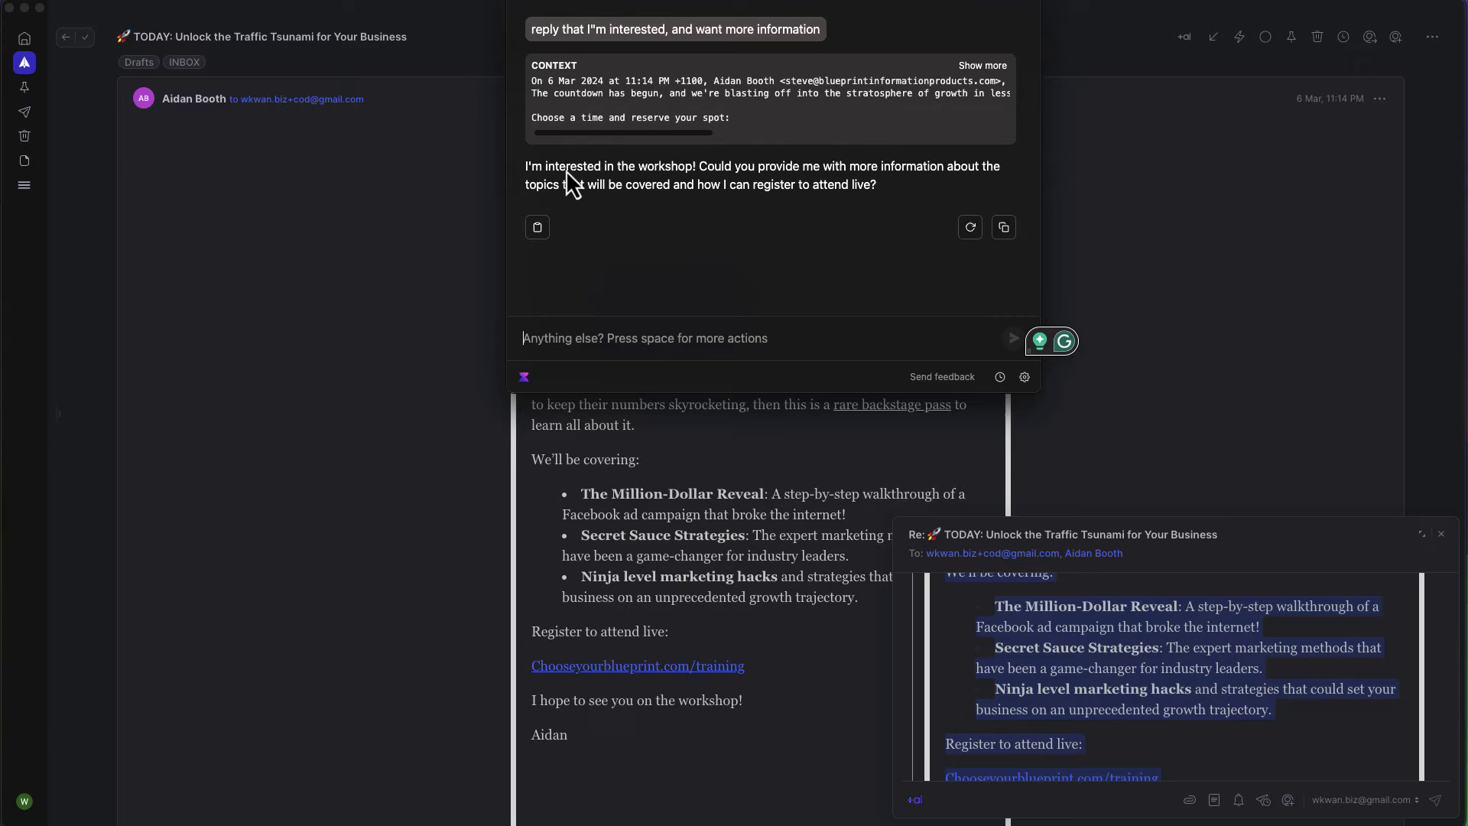
Copy Voilà's generated reply and paste it at the top of the Spark draft
drag(524, 170, 896, 196)
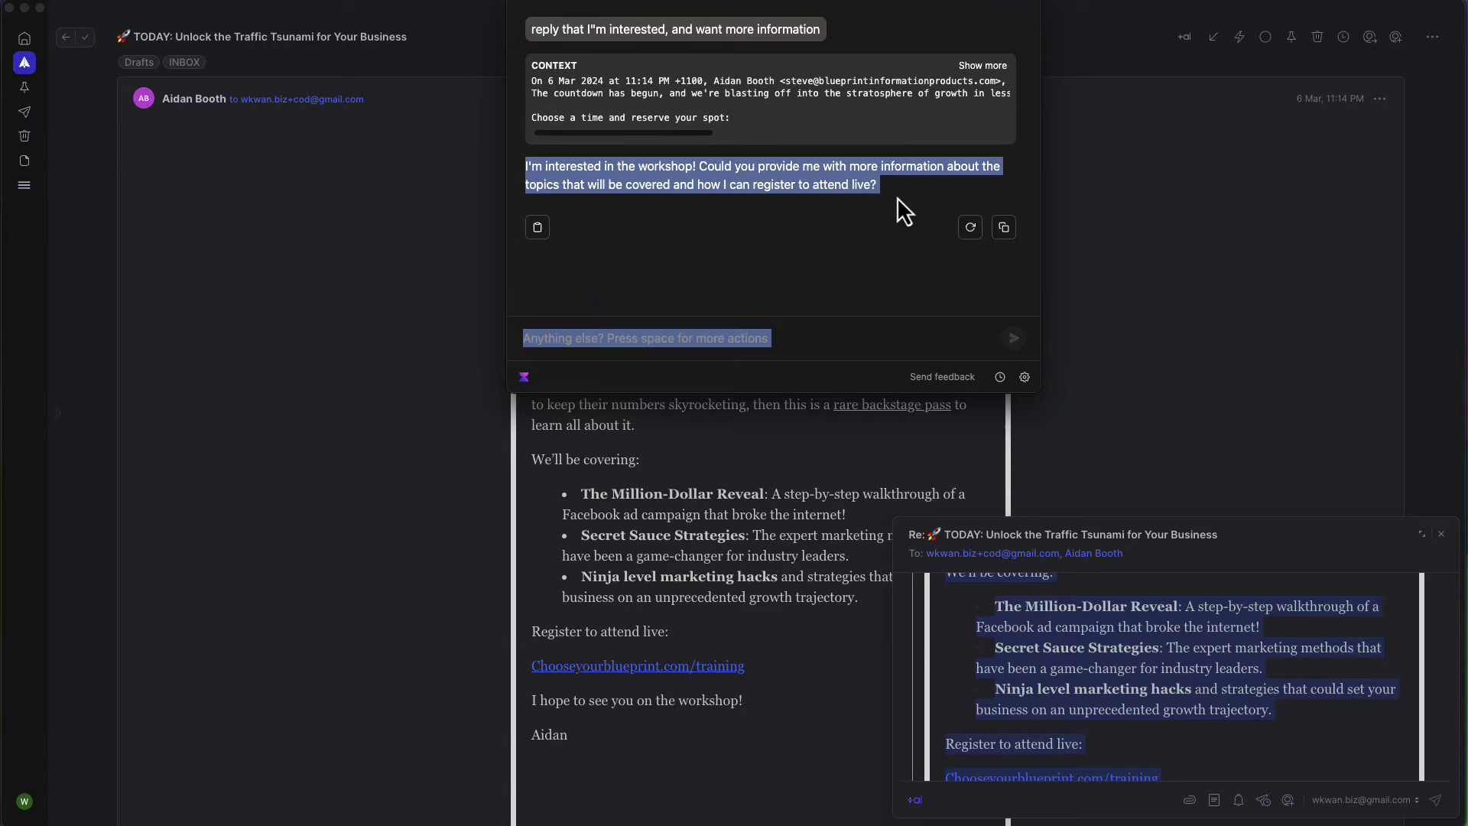
click(538, 229)
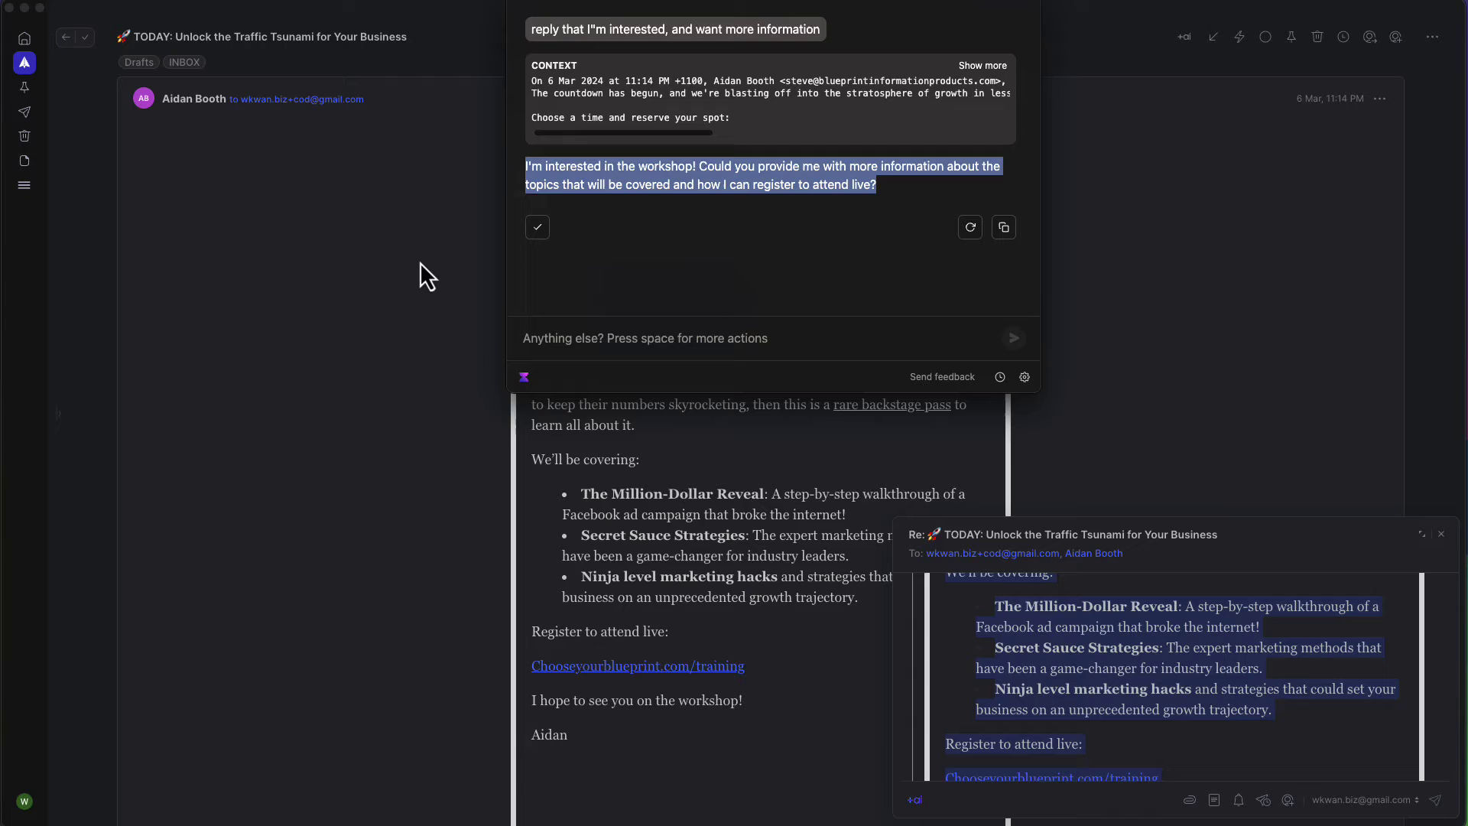
key(Escape)
scroll(1250, 646, up, 5)
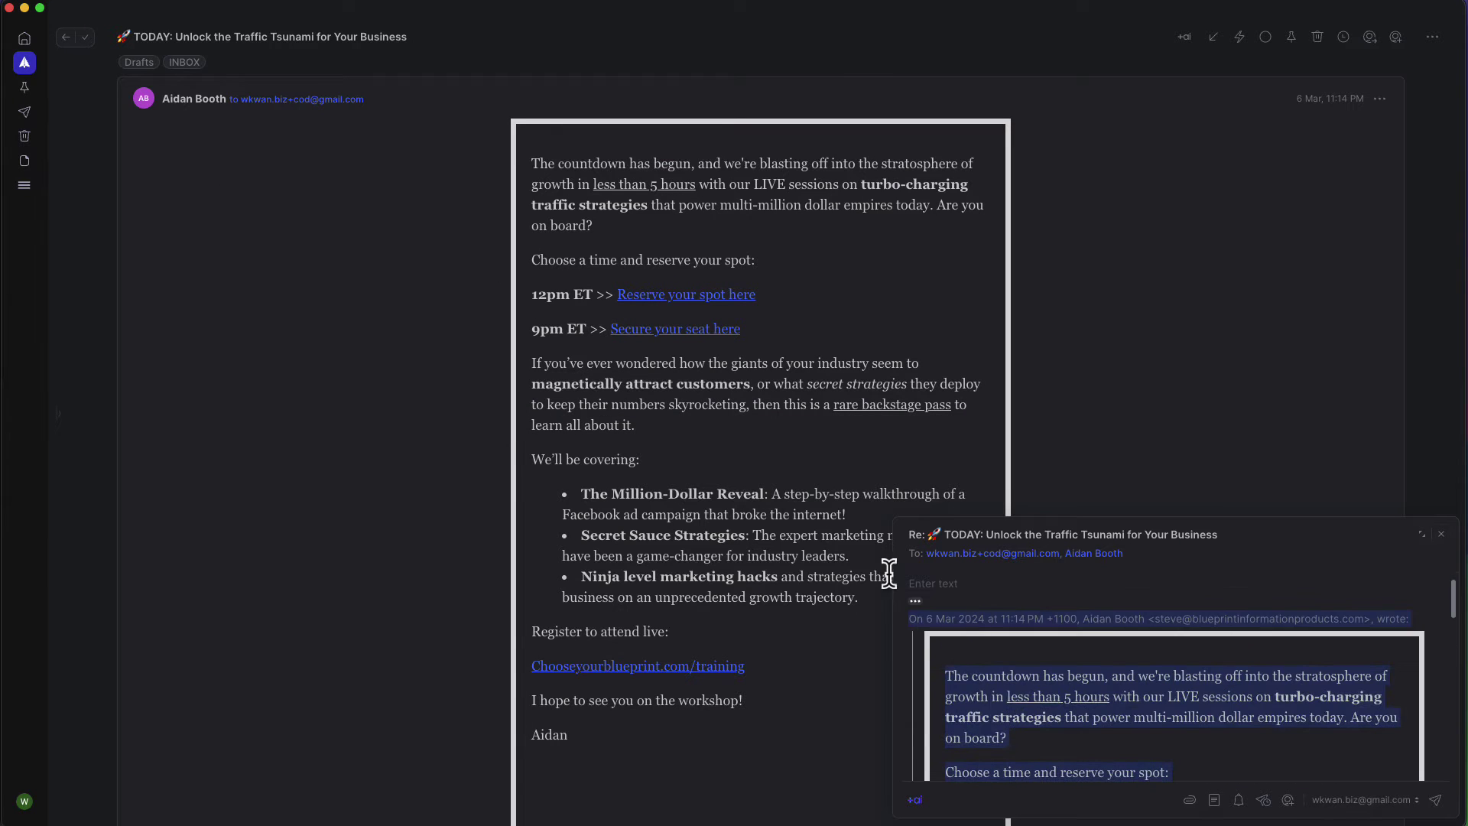
click(975, 583)
key(super+v)
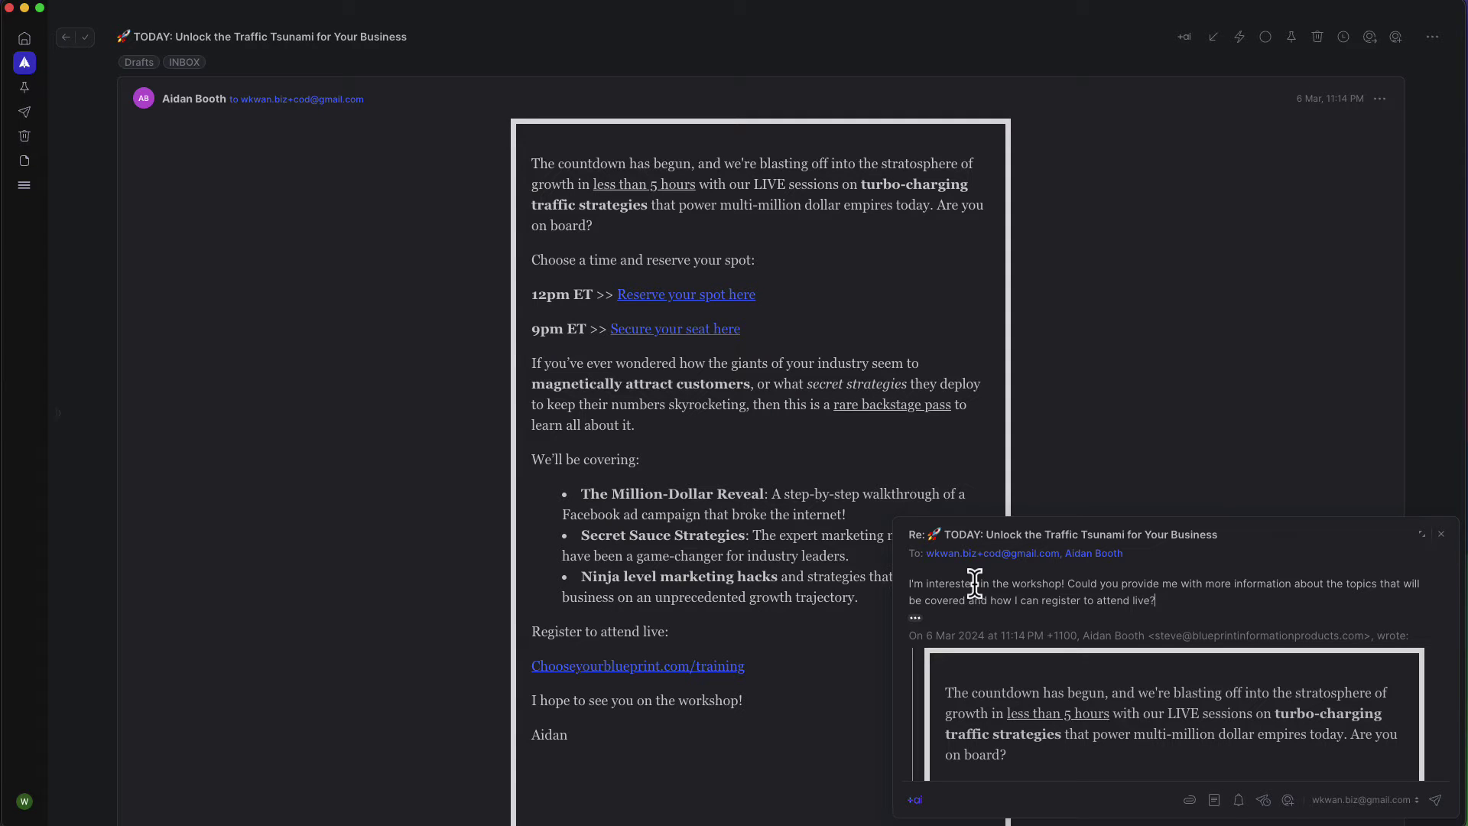
Select the quoted original email text and bring up Voilà's actions for it
click(946, 694)
key(super+a)
key(super+c)
key(super+c)
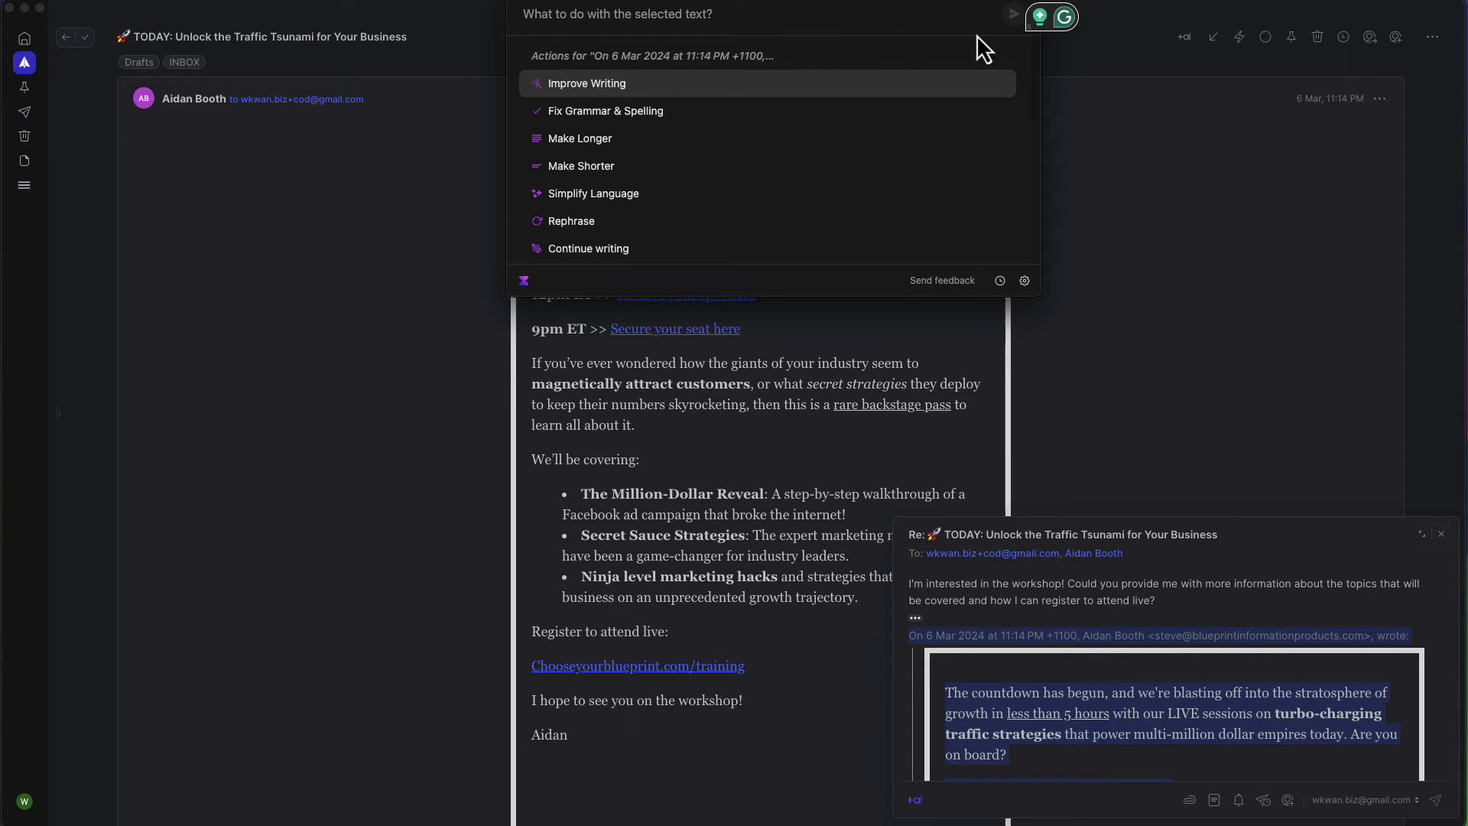
Open Voilà settings and check for updates, confirming version 0.2.9 is current
click(1024, 281)
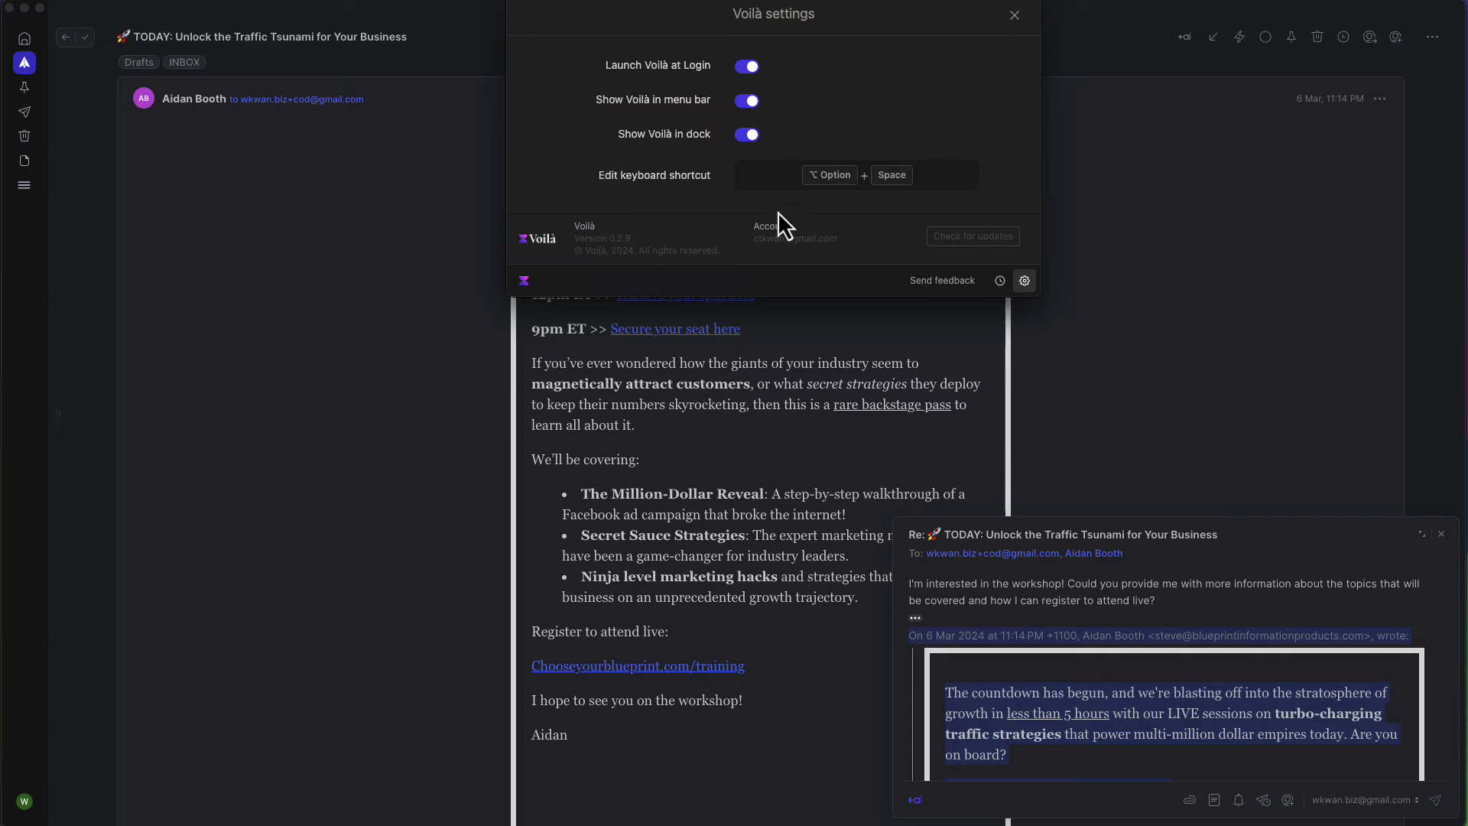
drag(703, 26, 639, 159)
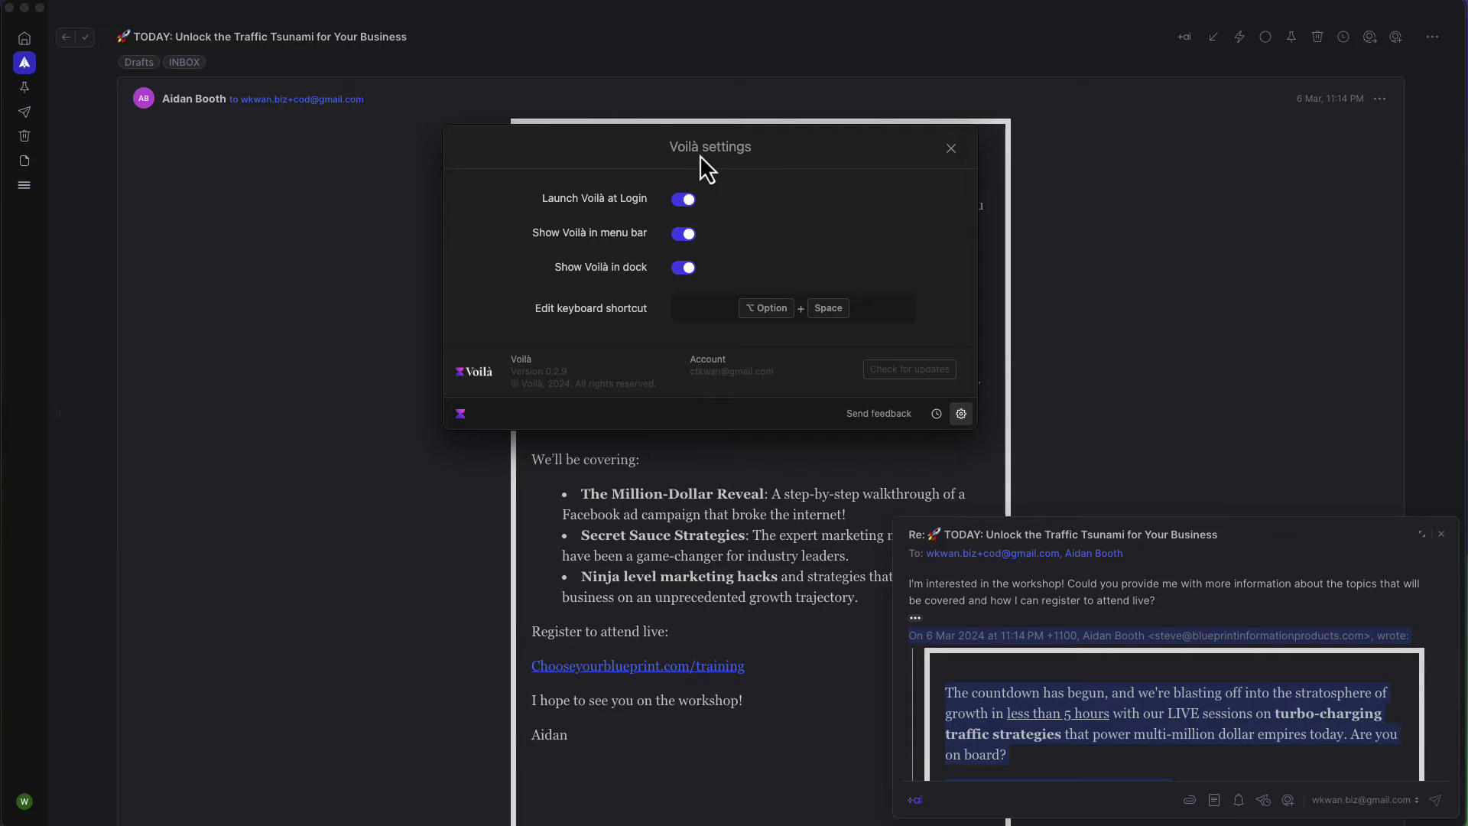
drag(699, 154, 747, 195)
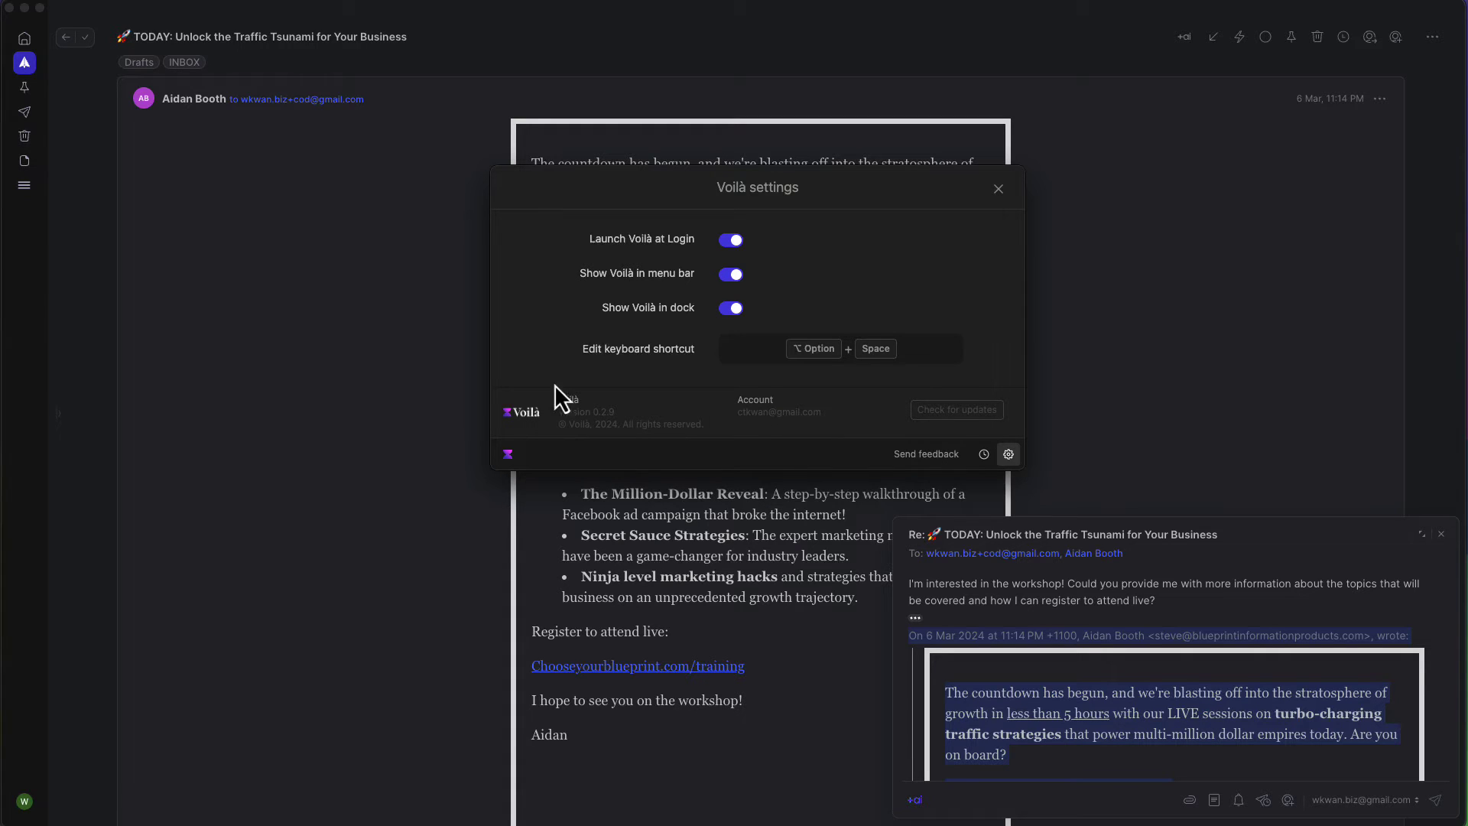
click(971, 415)
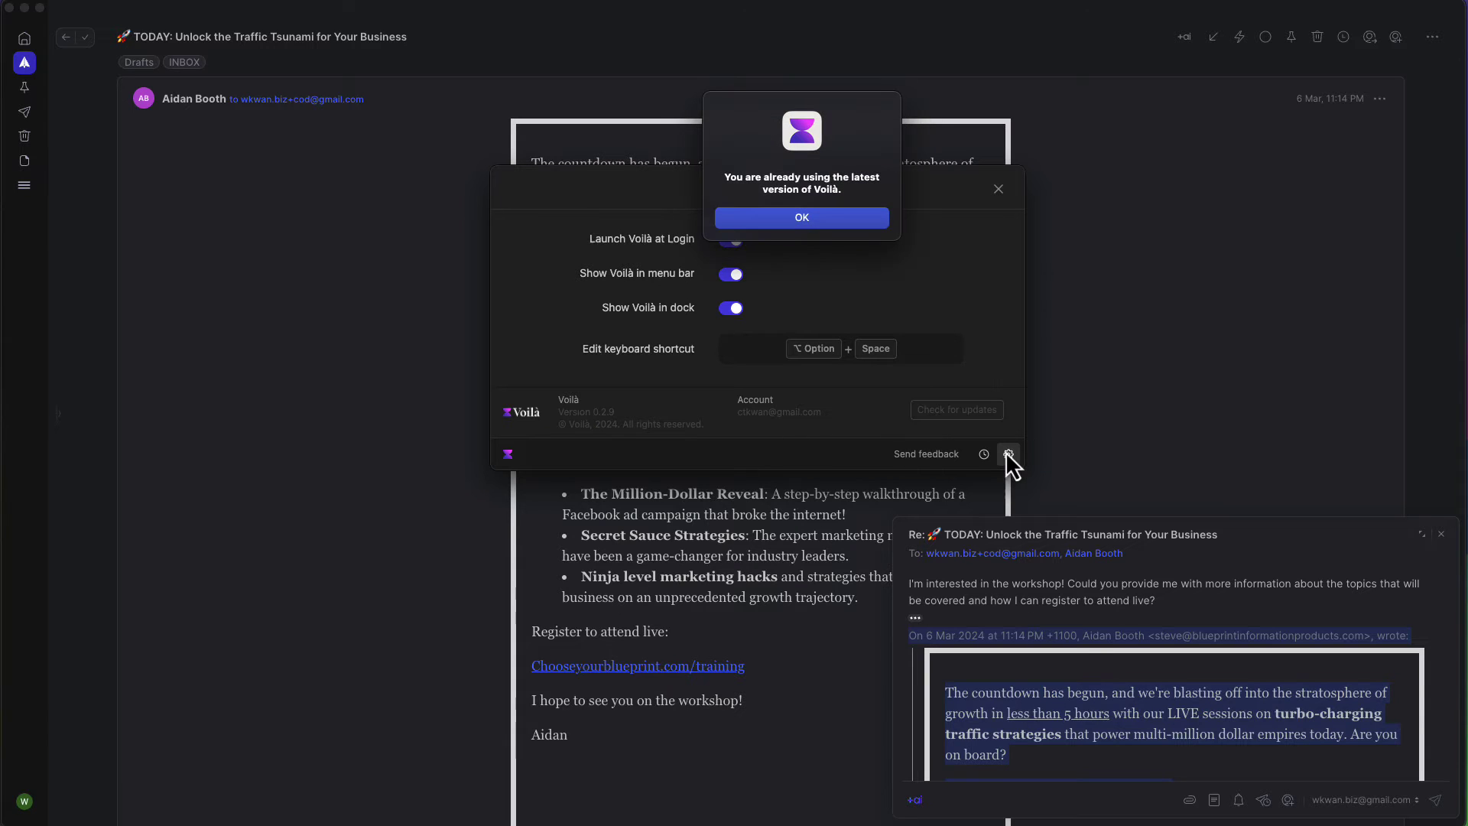
click(847, 225)
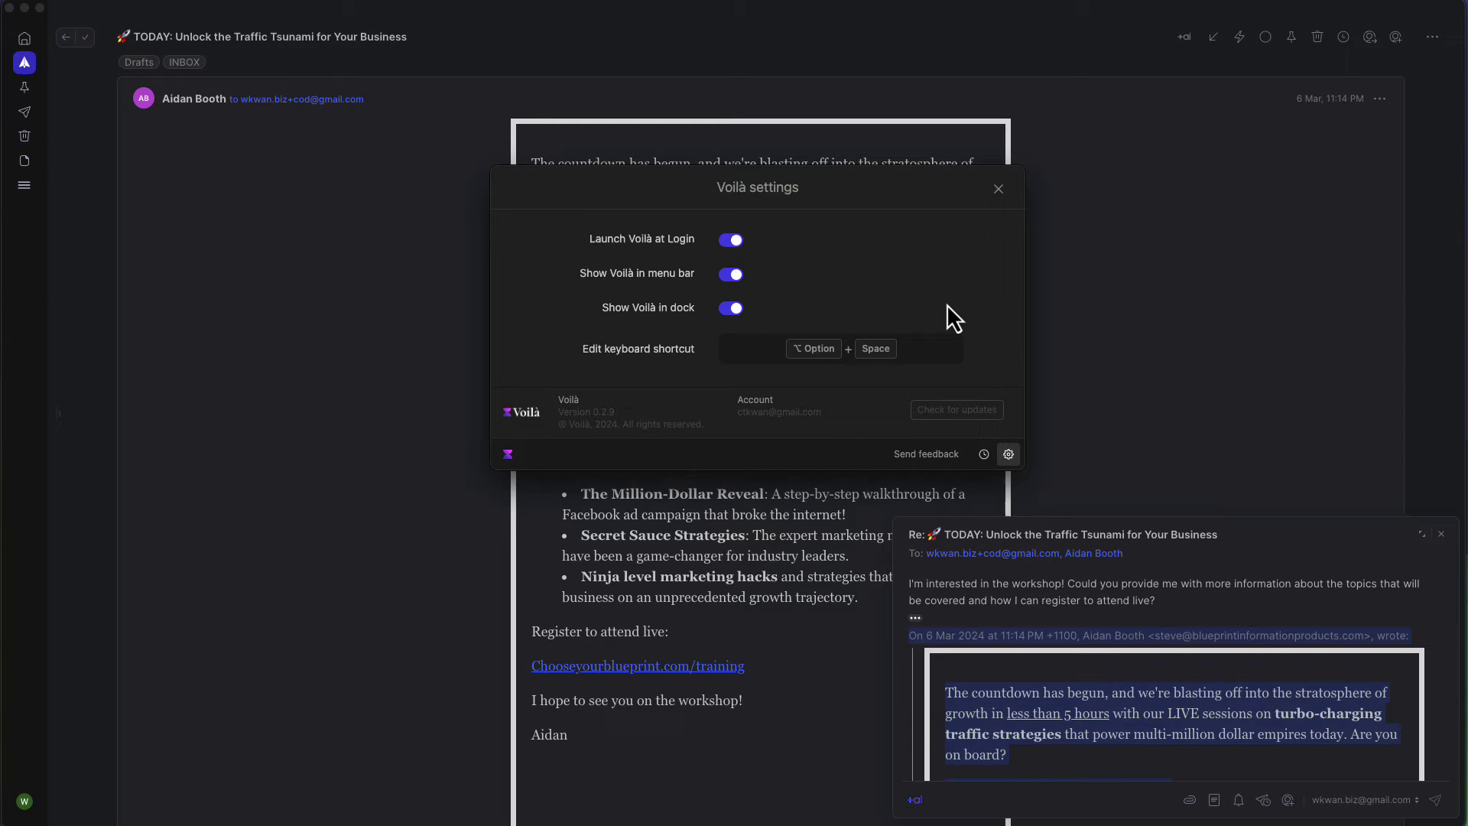
Summon Voilà with ⌘M and view the Automatic, GPT-3.5 and GPT-4 model options
key(super+m)
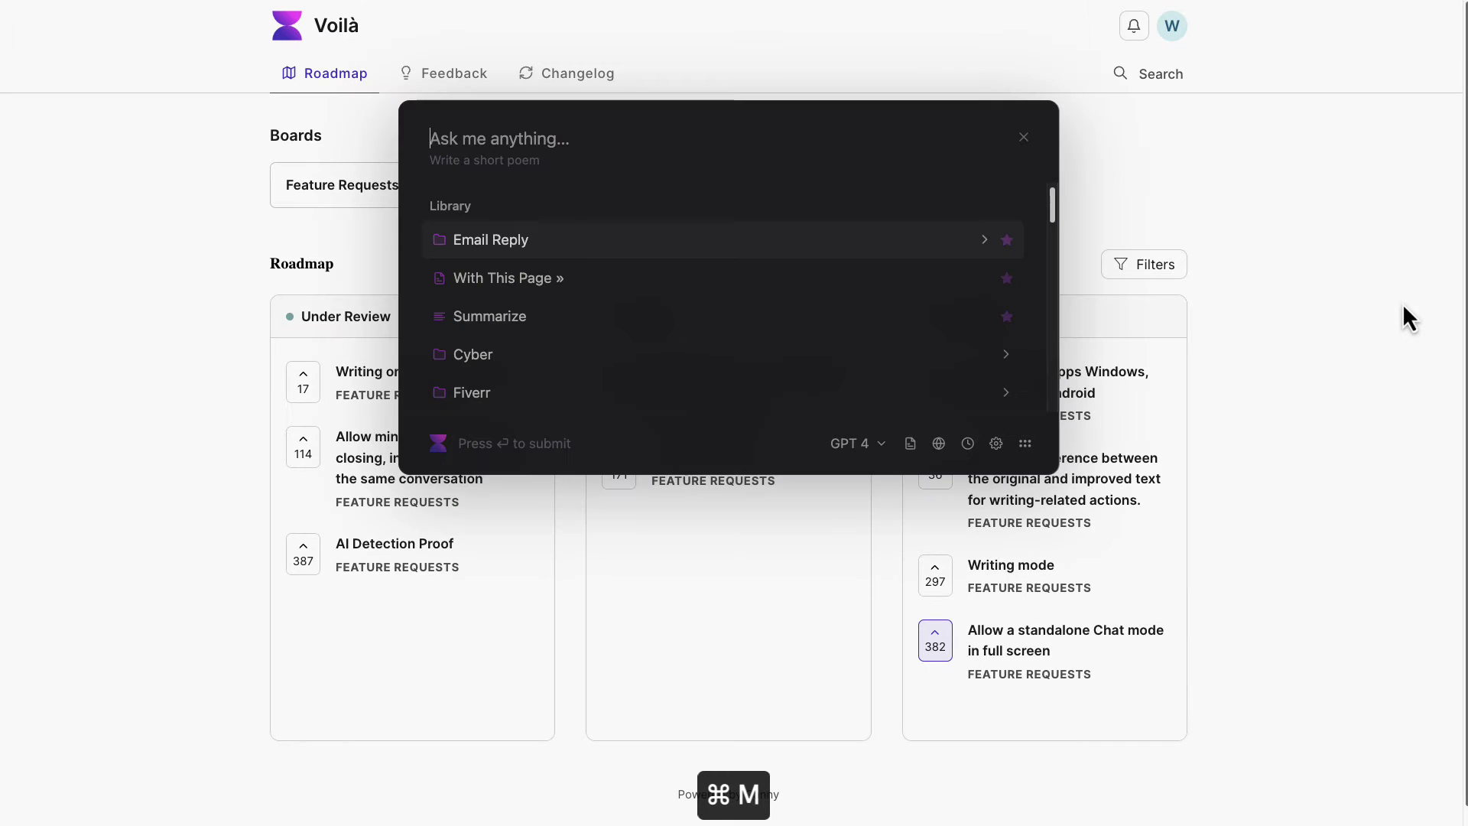
click(847, 447)
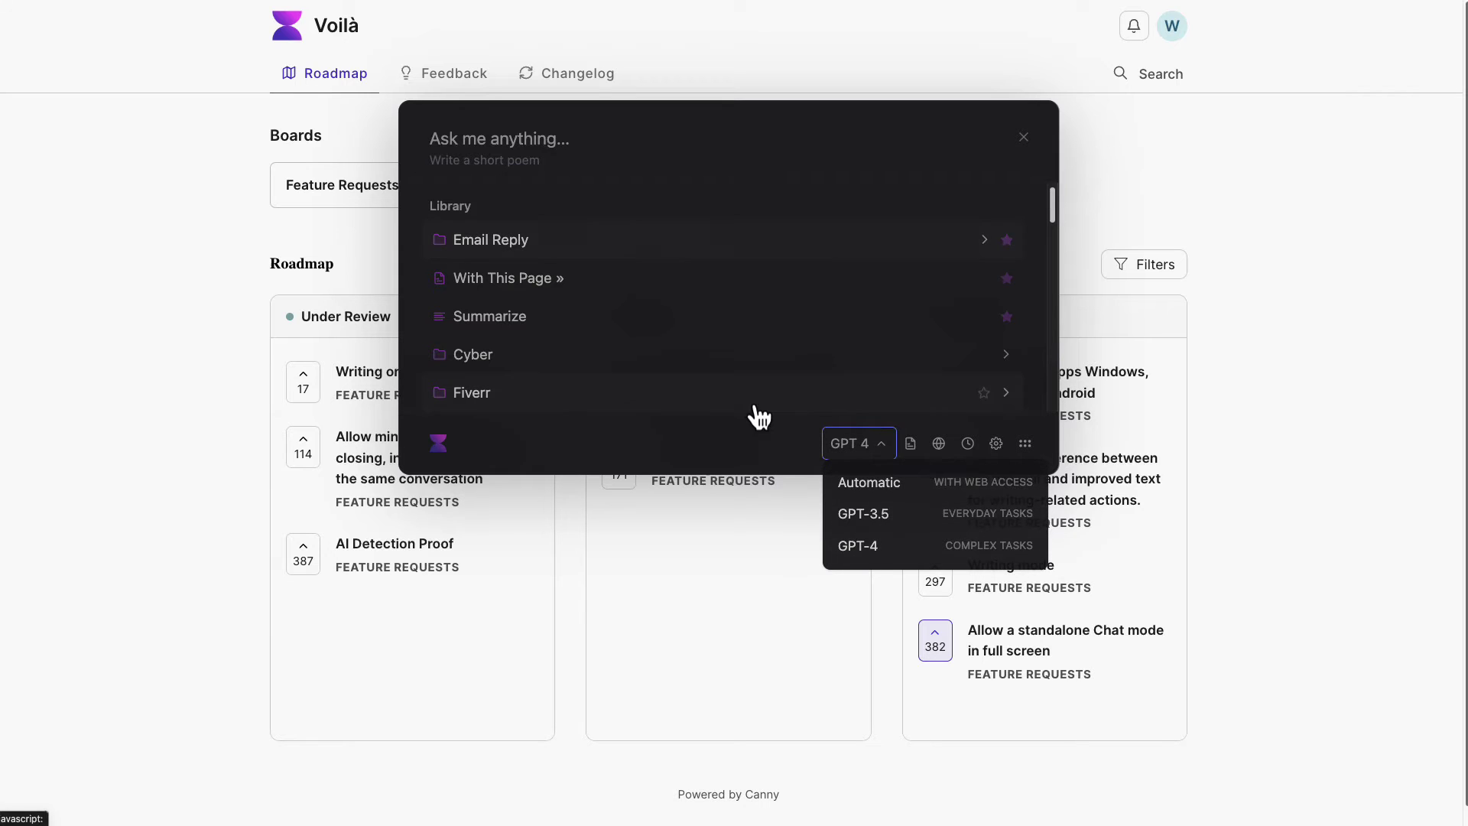
click(849, 443)
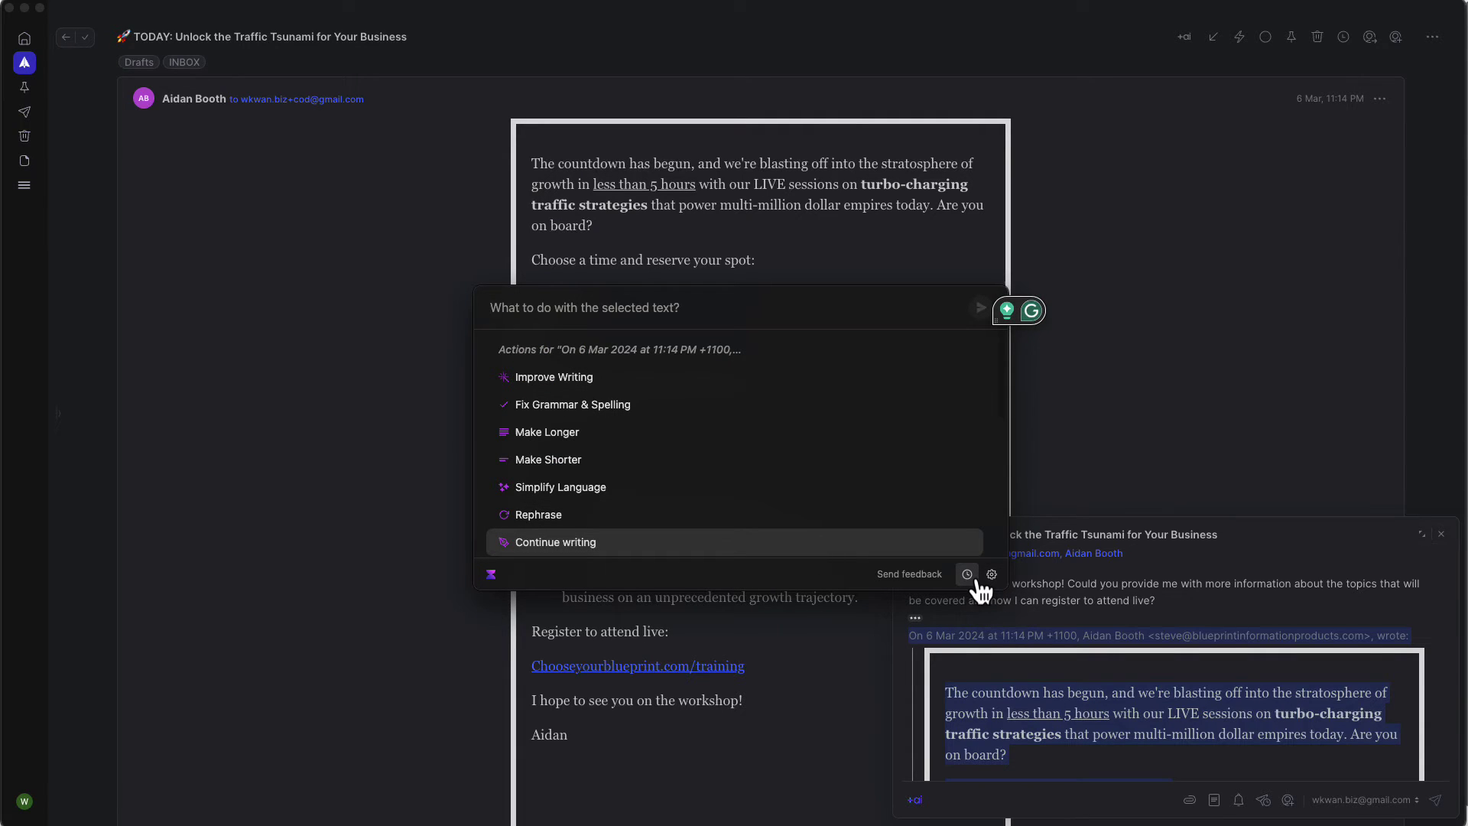
View Voilà's chat history of three past requests, then close it and dismiss the assistant
click(967, 574)
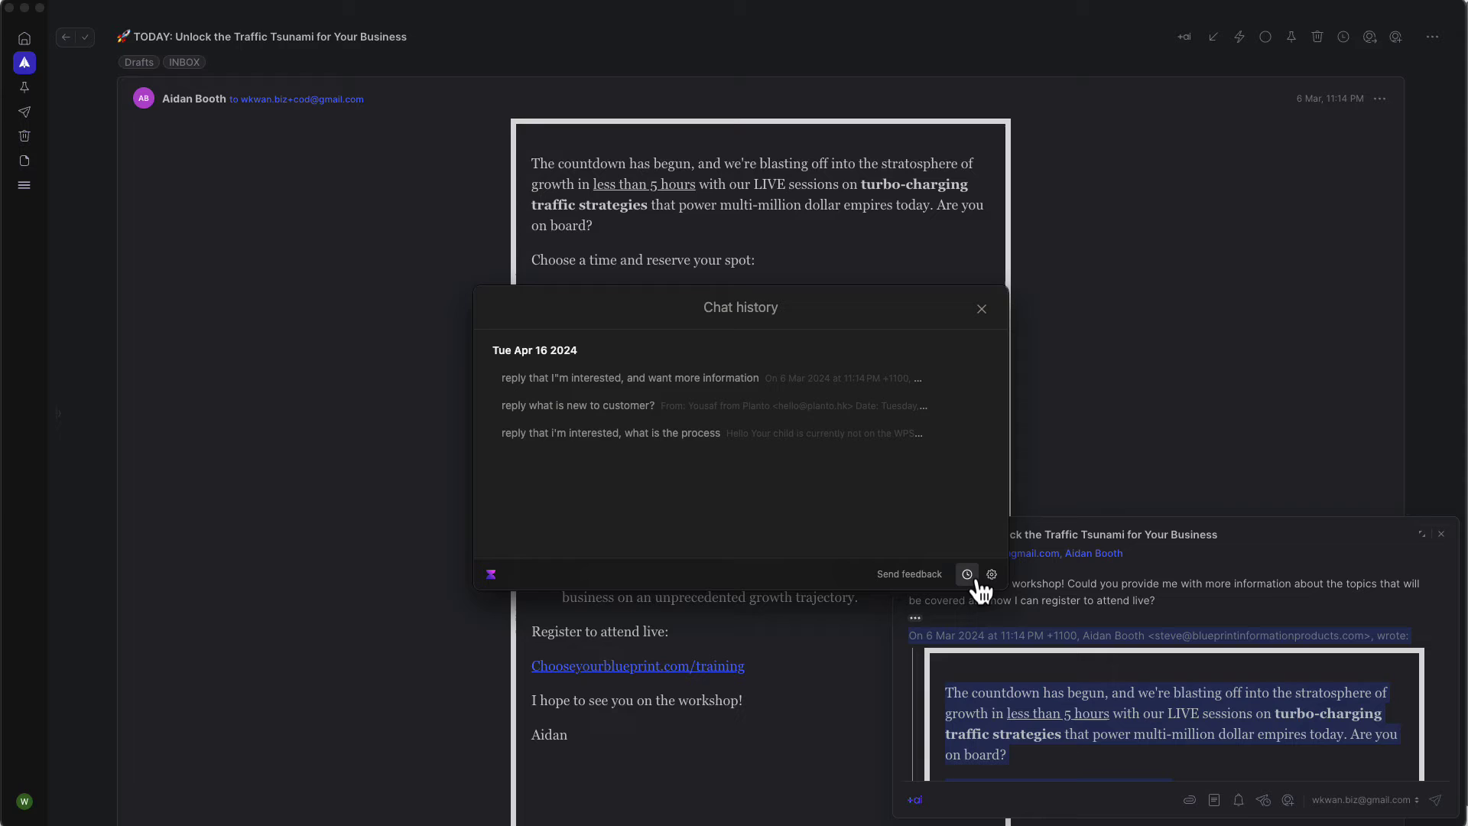
click(982, 308)
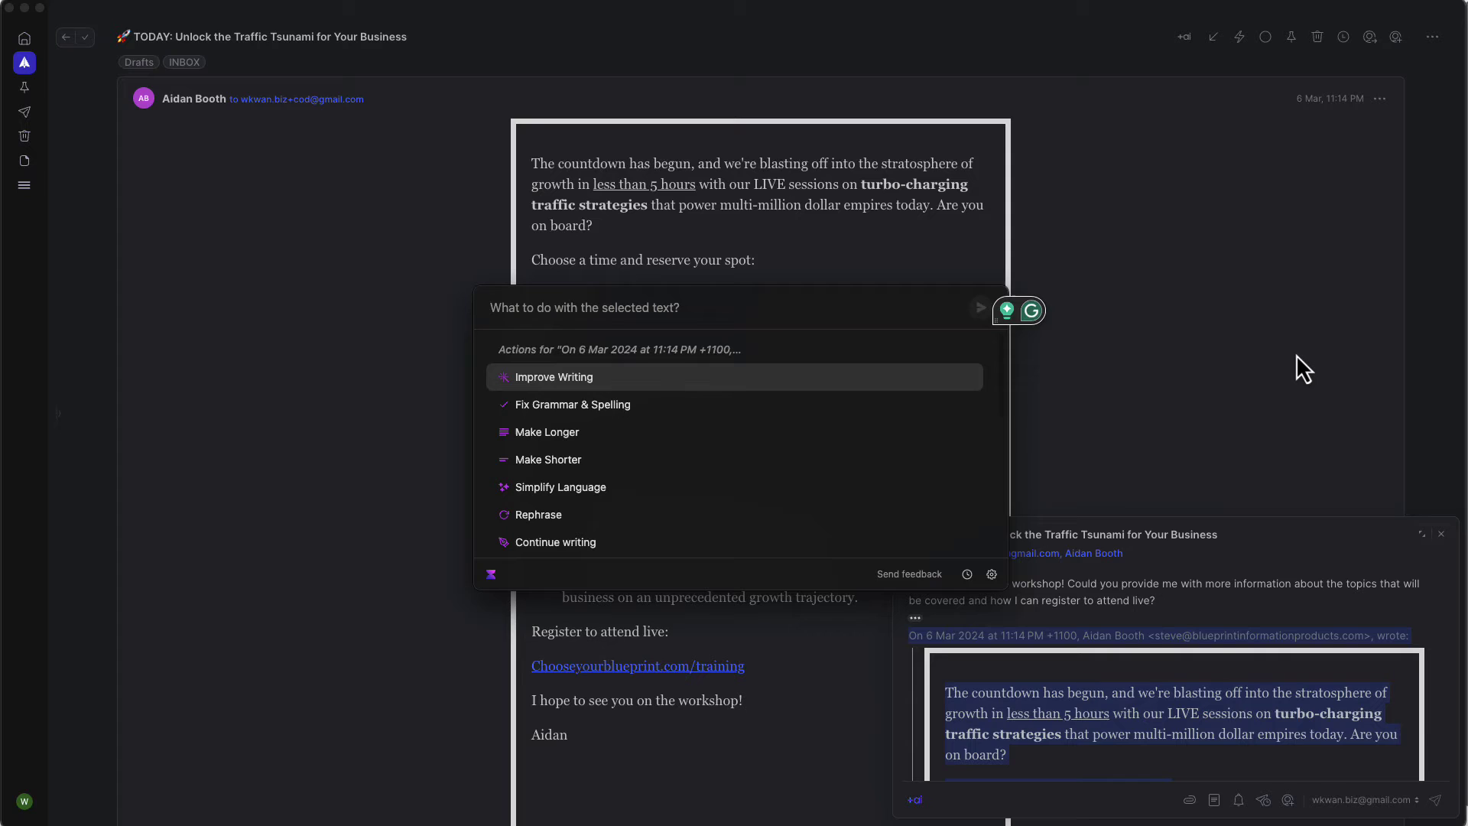
mouse_move(1041, 313)
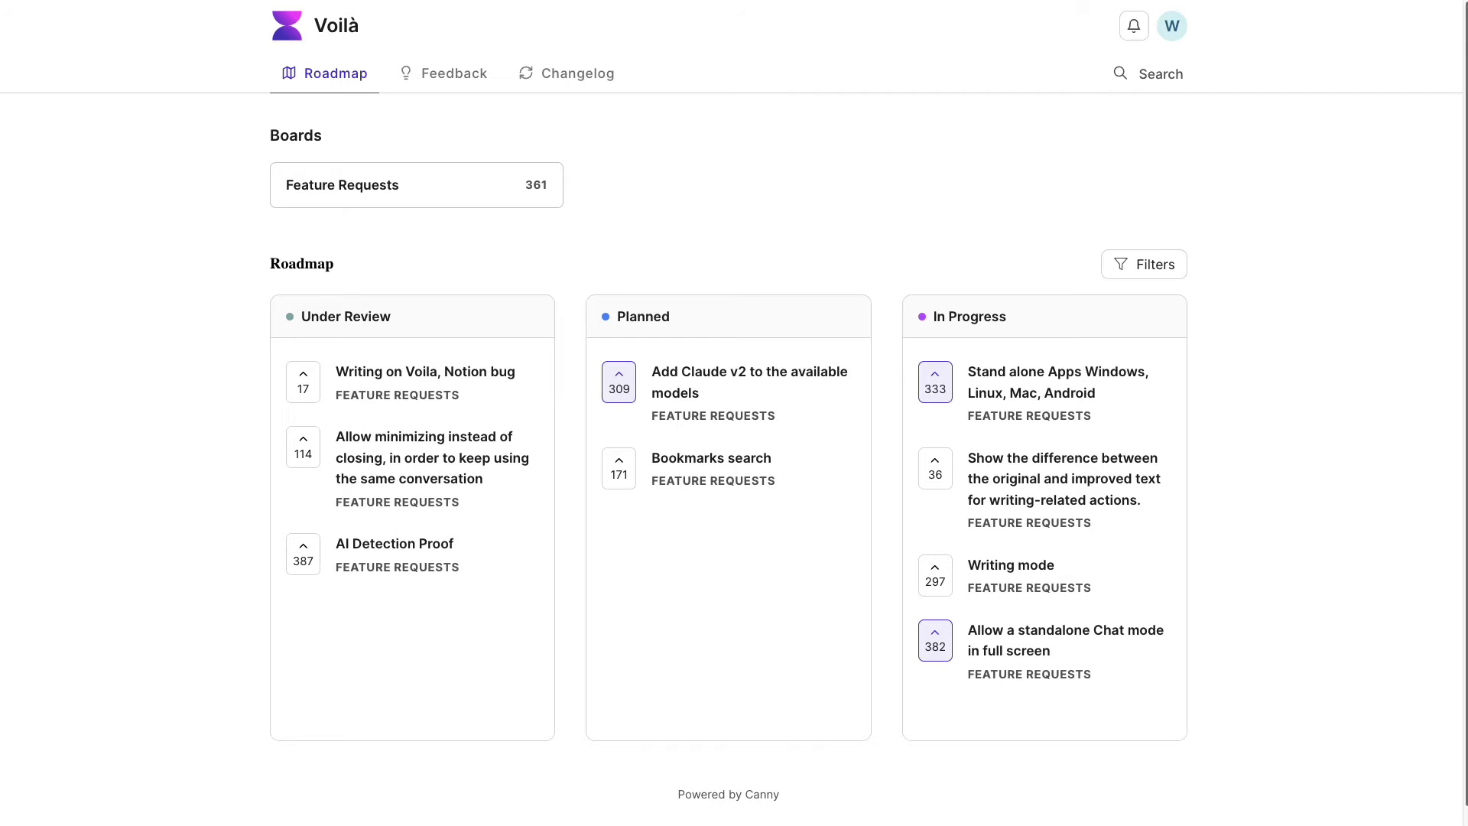
Ask Voilà 'what happen in the Sydney attack in the last 2 day?' and shift the answer left
key(super+m)
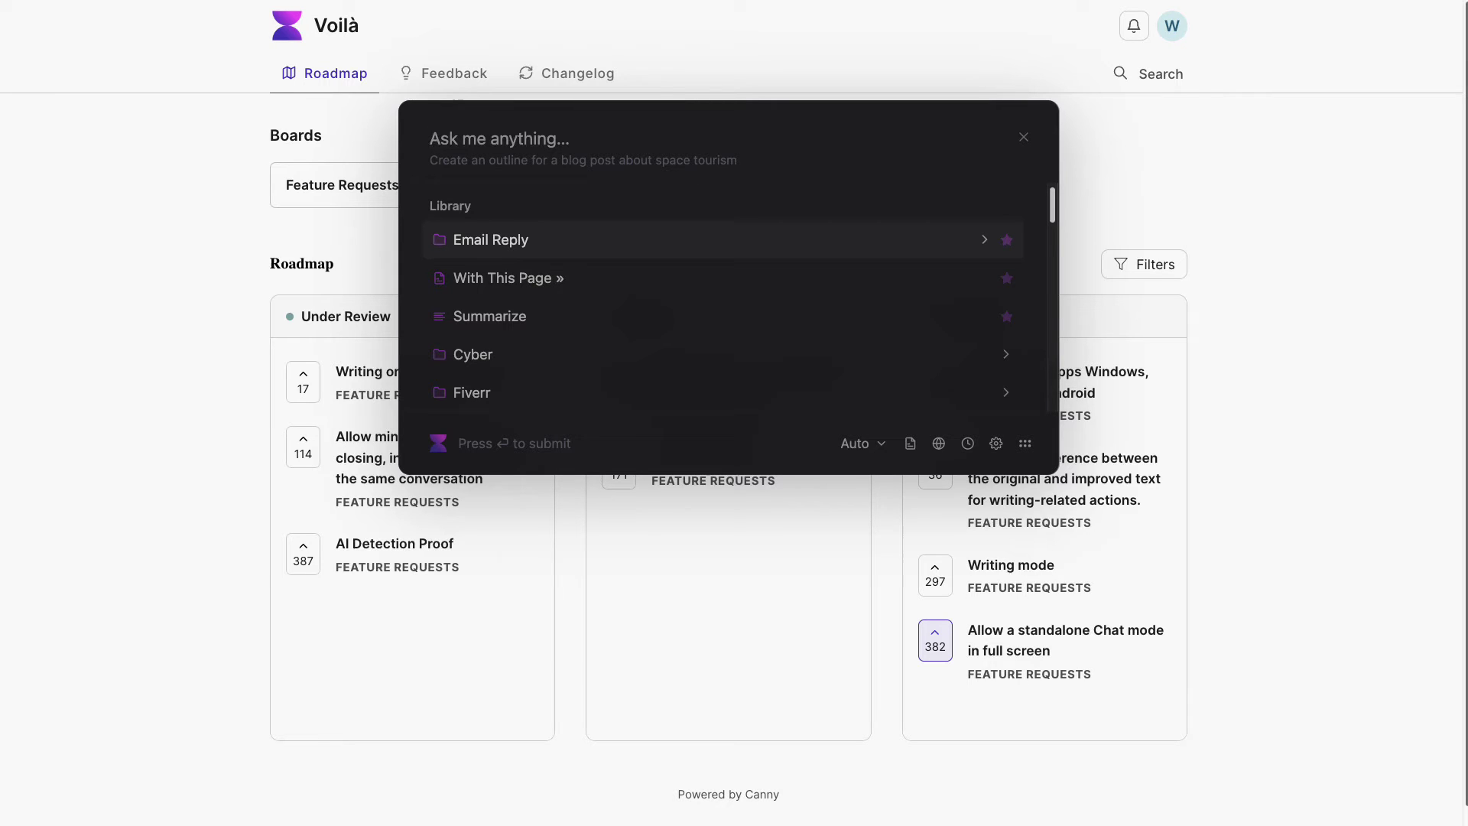
text(waht)
key(BackSpace)
key(BackSpace)
text(hat hap)
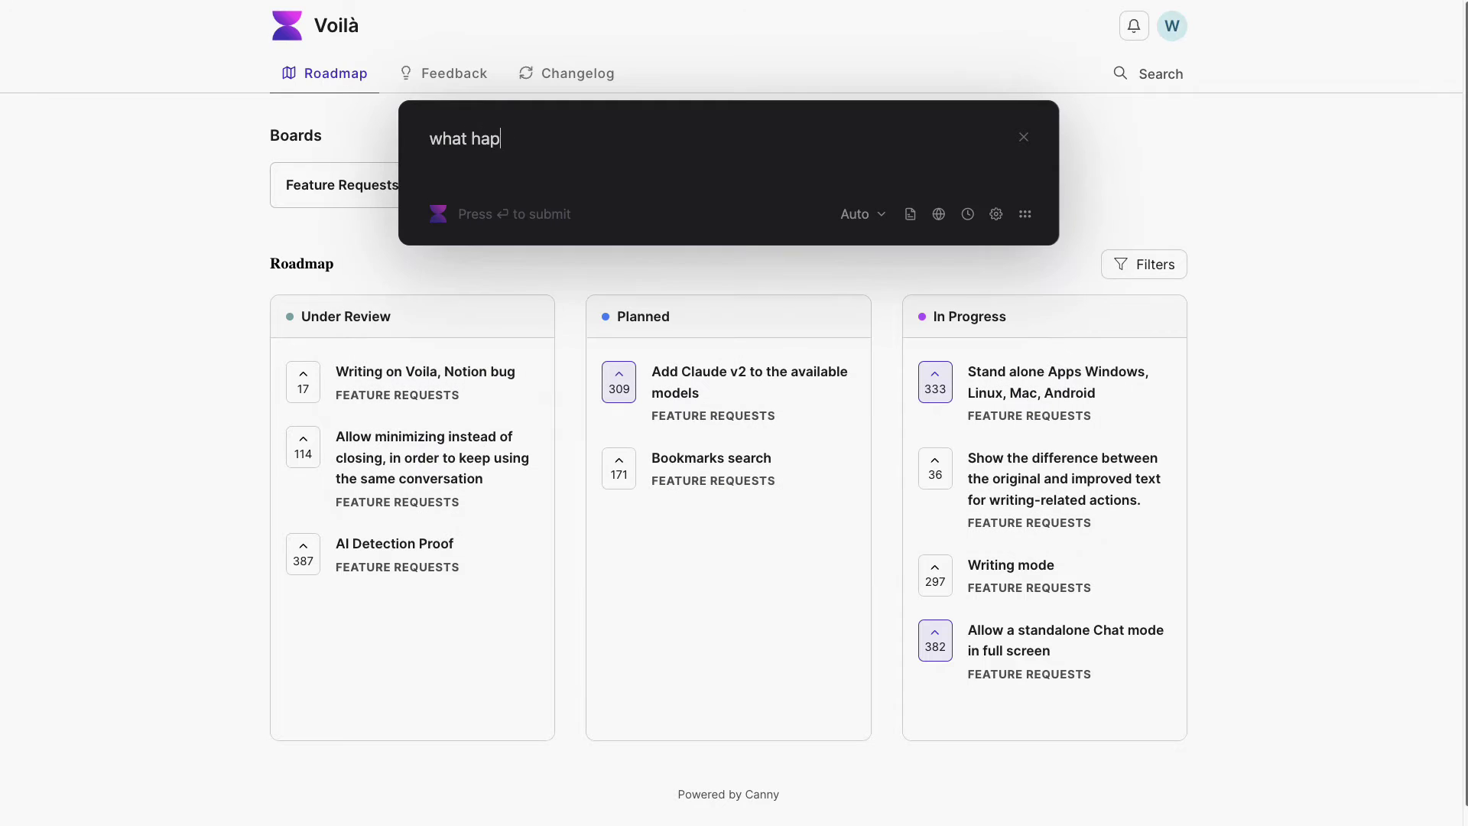
text(pen in the s)
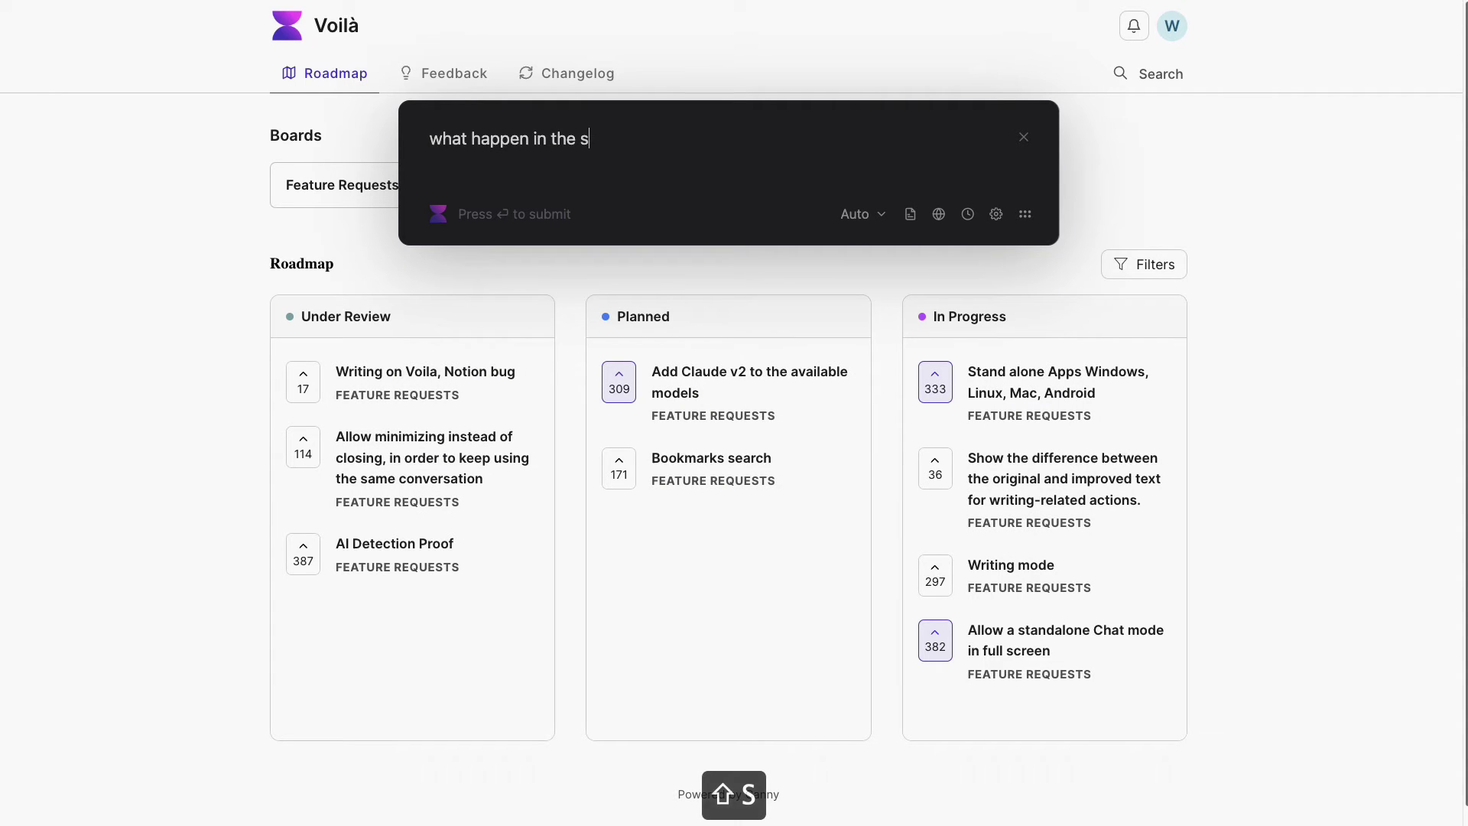
key(BackSpace)
text(Sydney a)
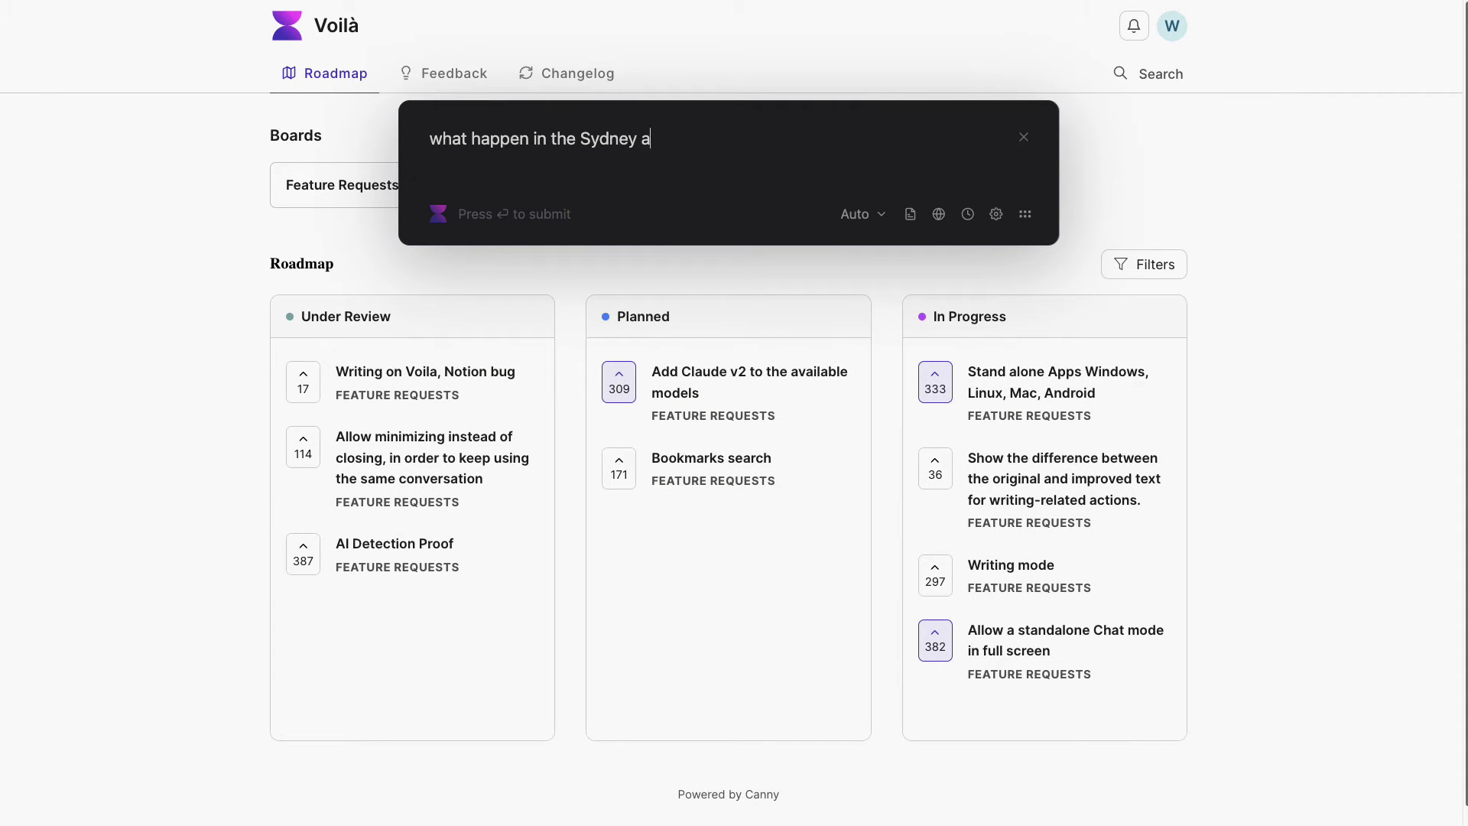
text(ttack in the last 2 day?)
key(Return)
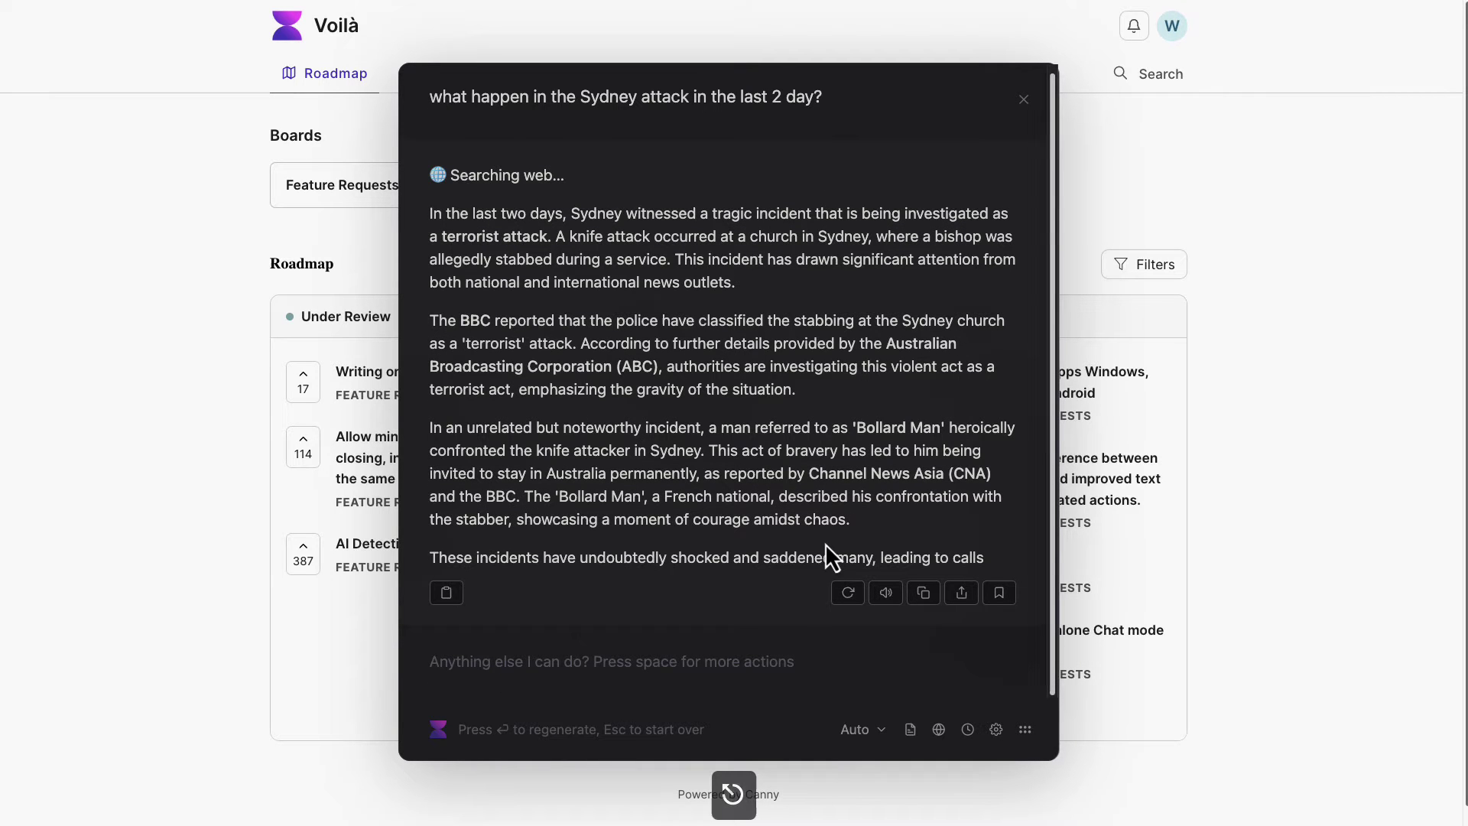
drag(764, 79, 365, 70)
Ask Voilà what happened in the Sydney attack in the last 2 days
key(super+c)
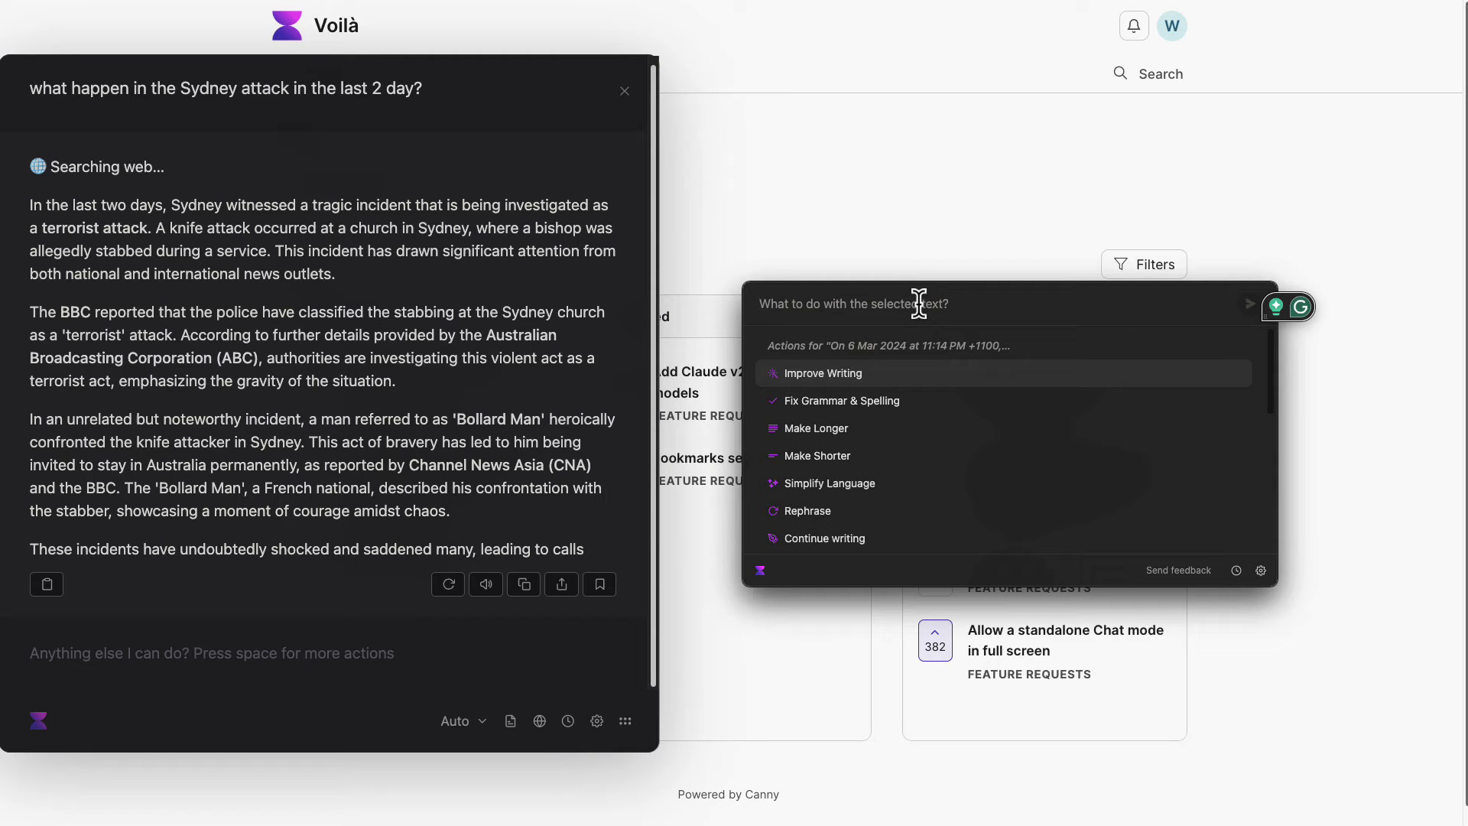
text(what happ)
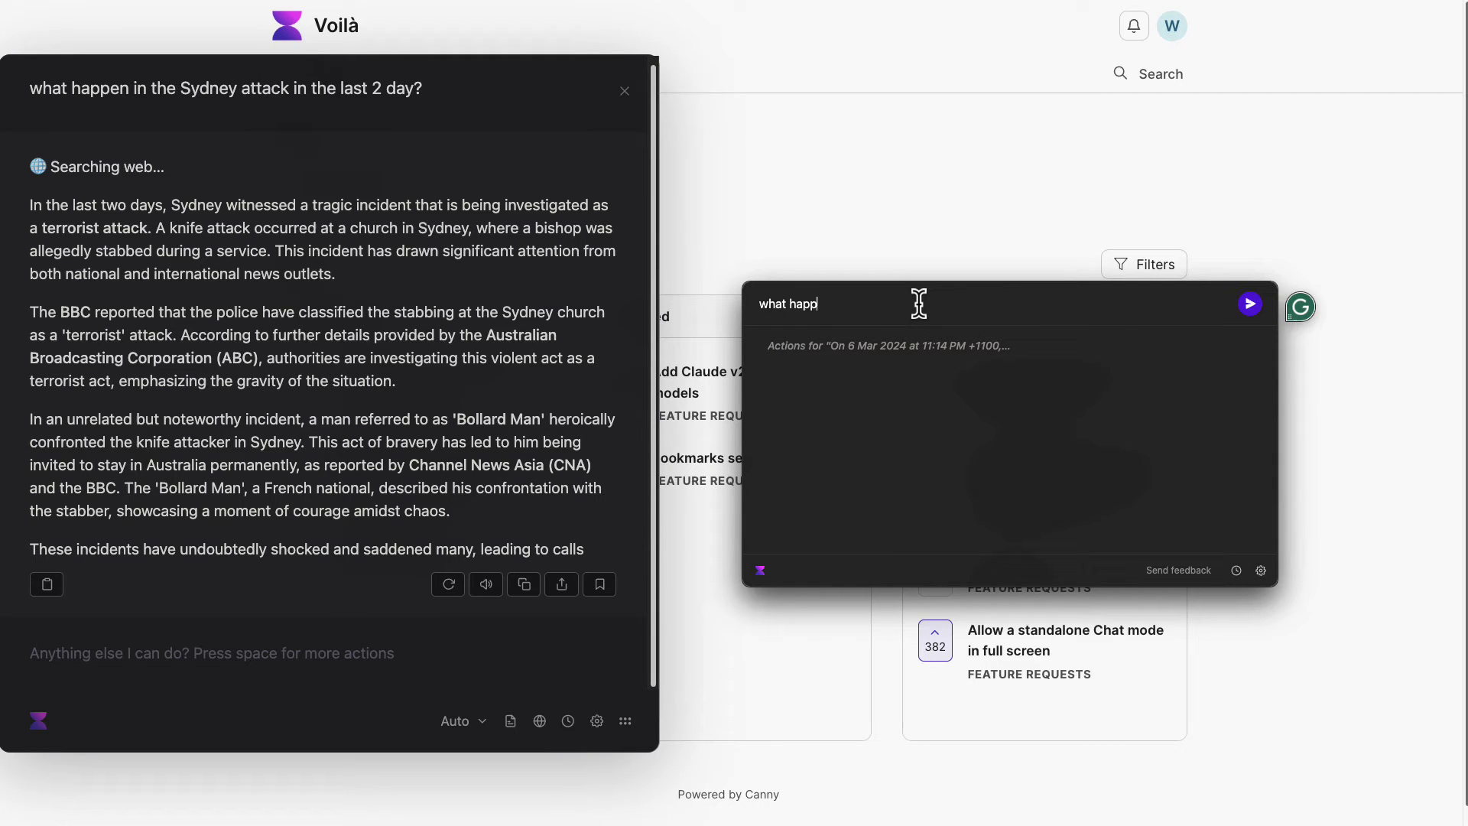
text(en in the Sydn)
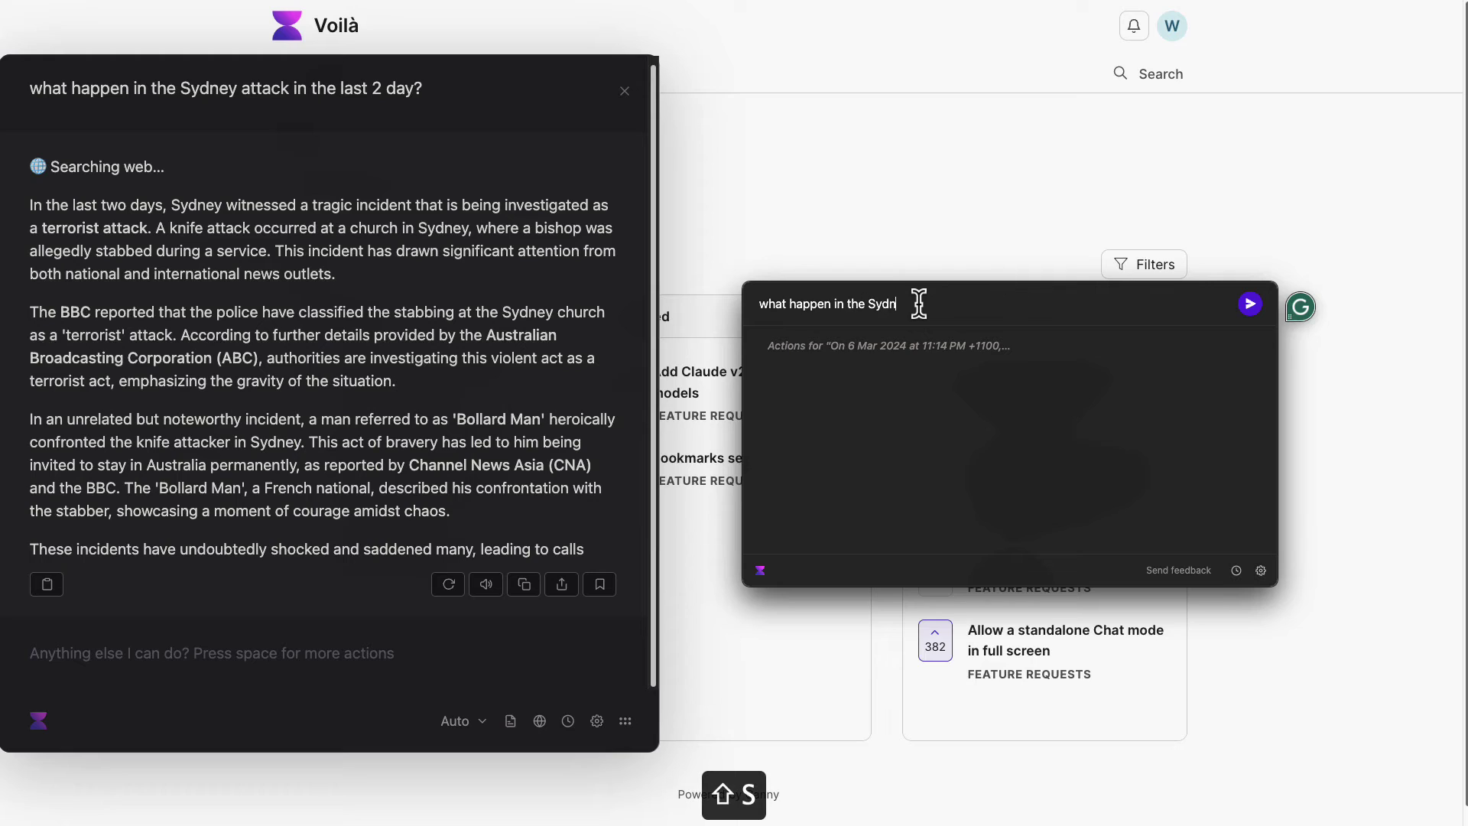
text(ey attack )
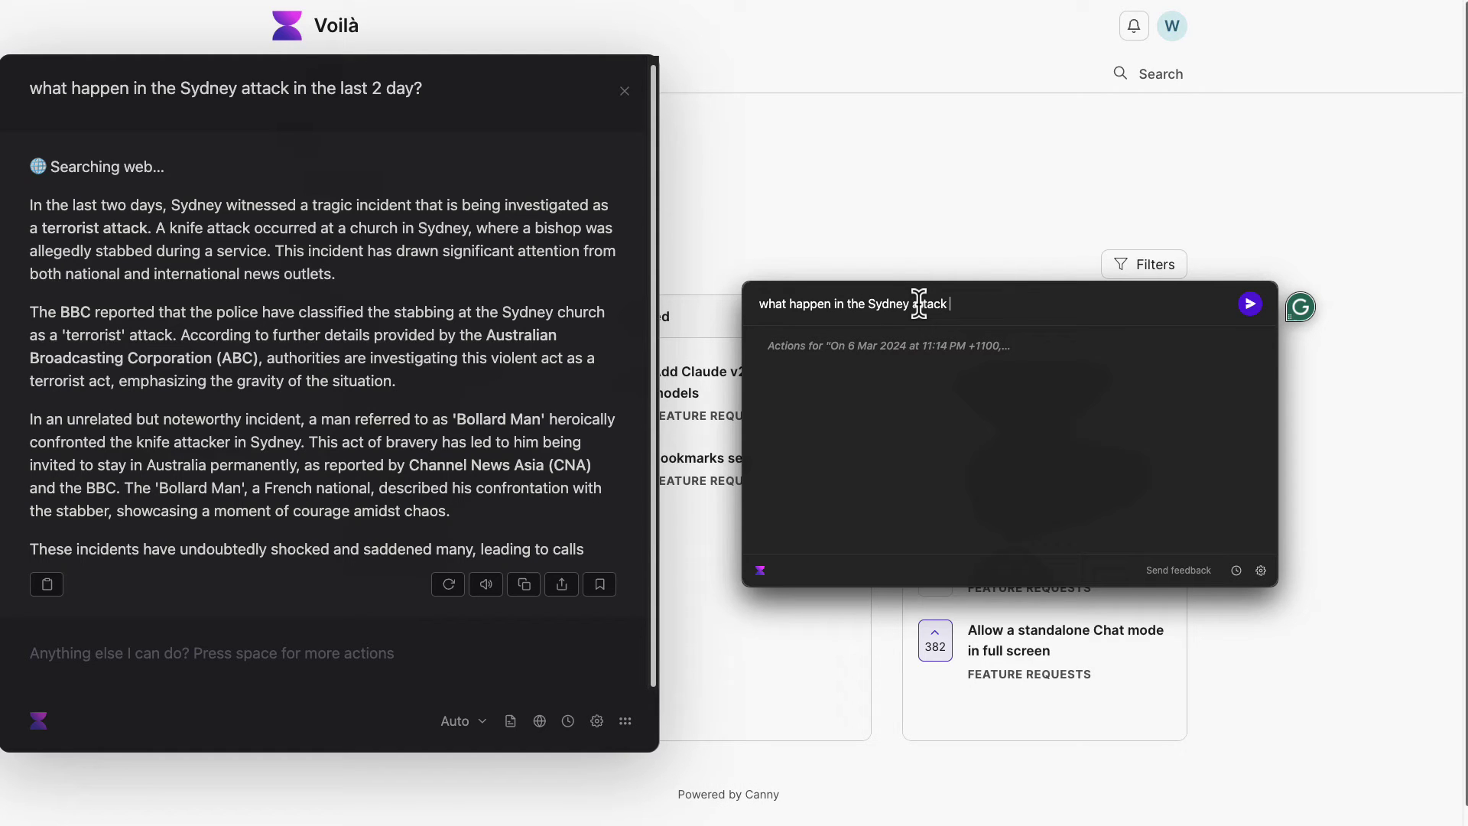
text(in the last 2 day?)
key(Return)
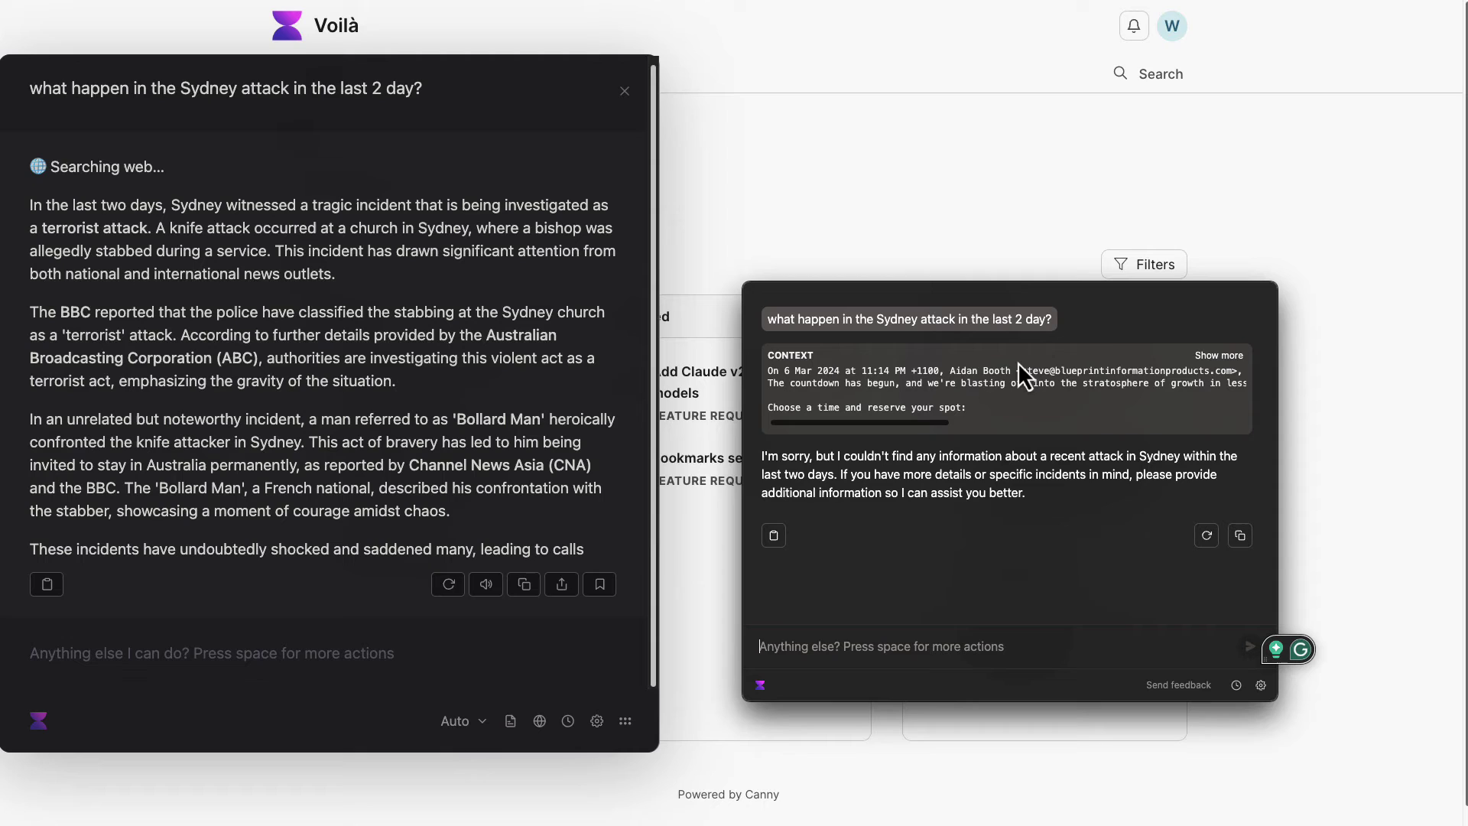
Expand the full context of the answer, then bring up the chat history list
click(1219, 354)
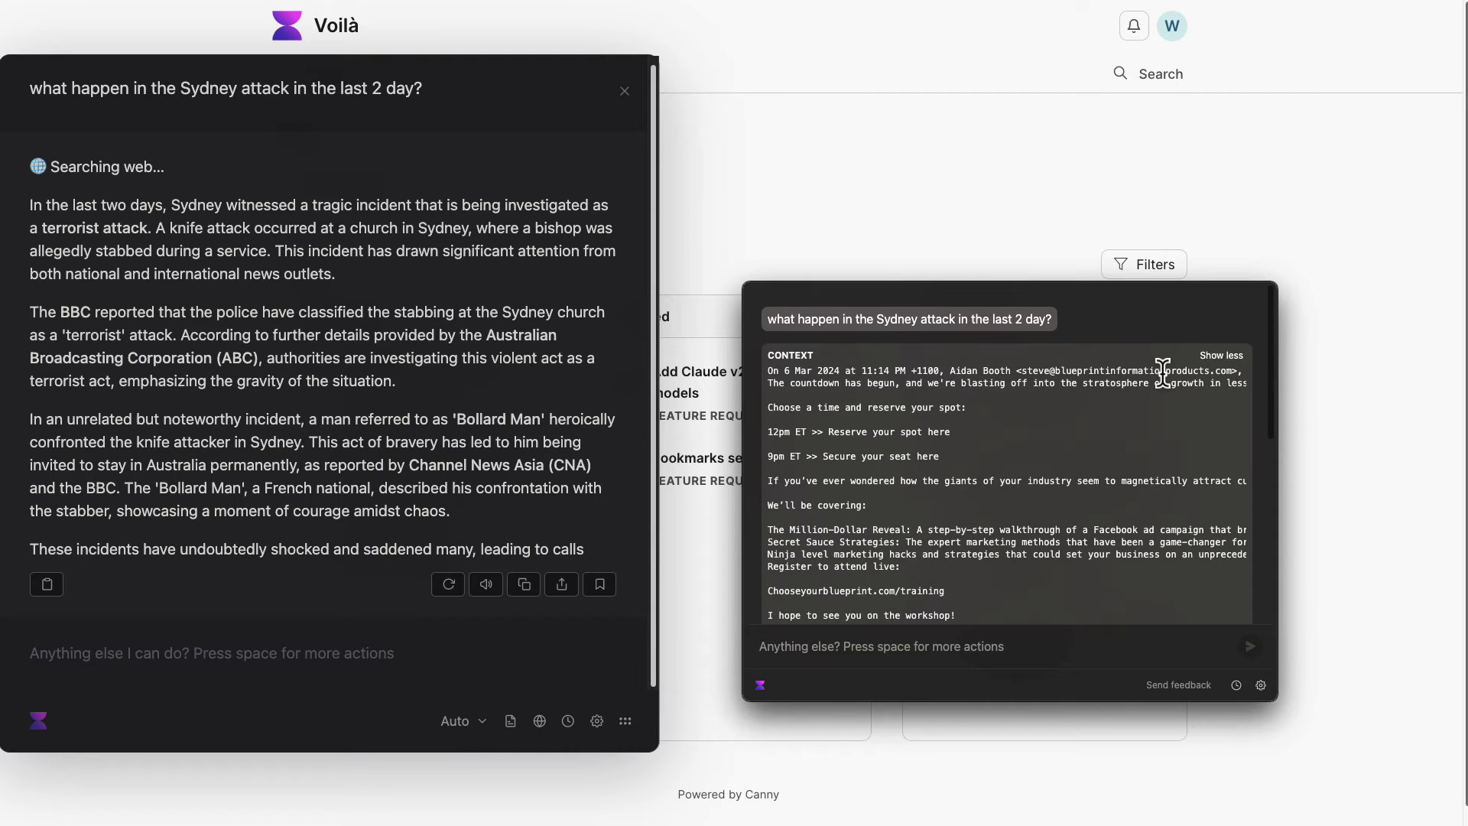
scroll(798, 404, down, 3)
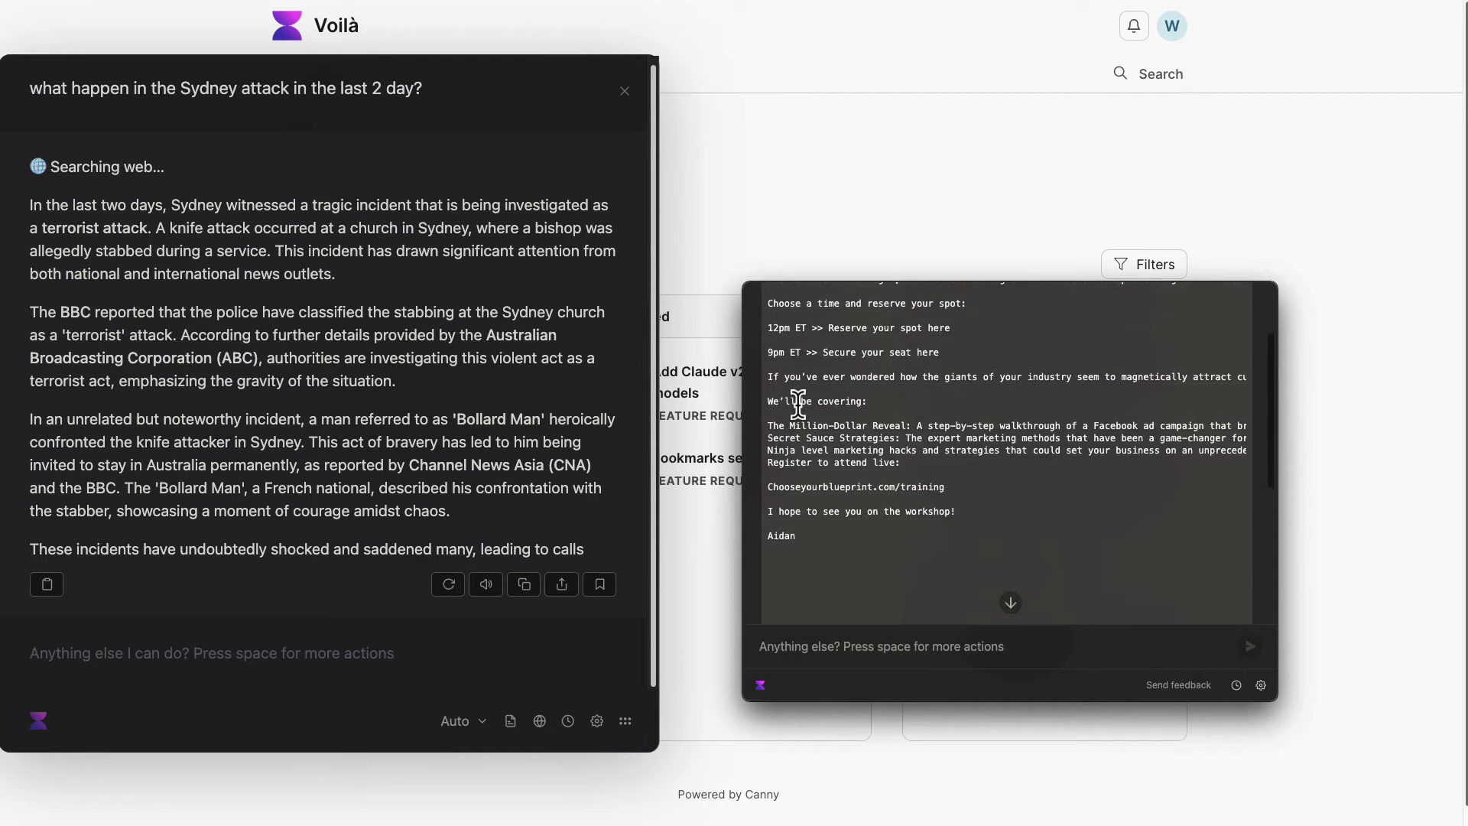
scroll(797, 404, down, 6)
scroll(798, 421, down, 1)
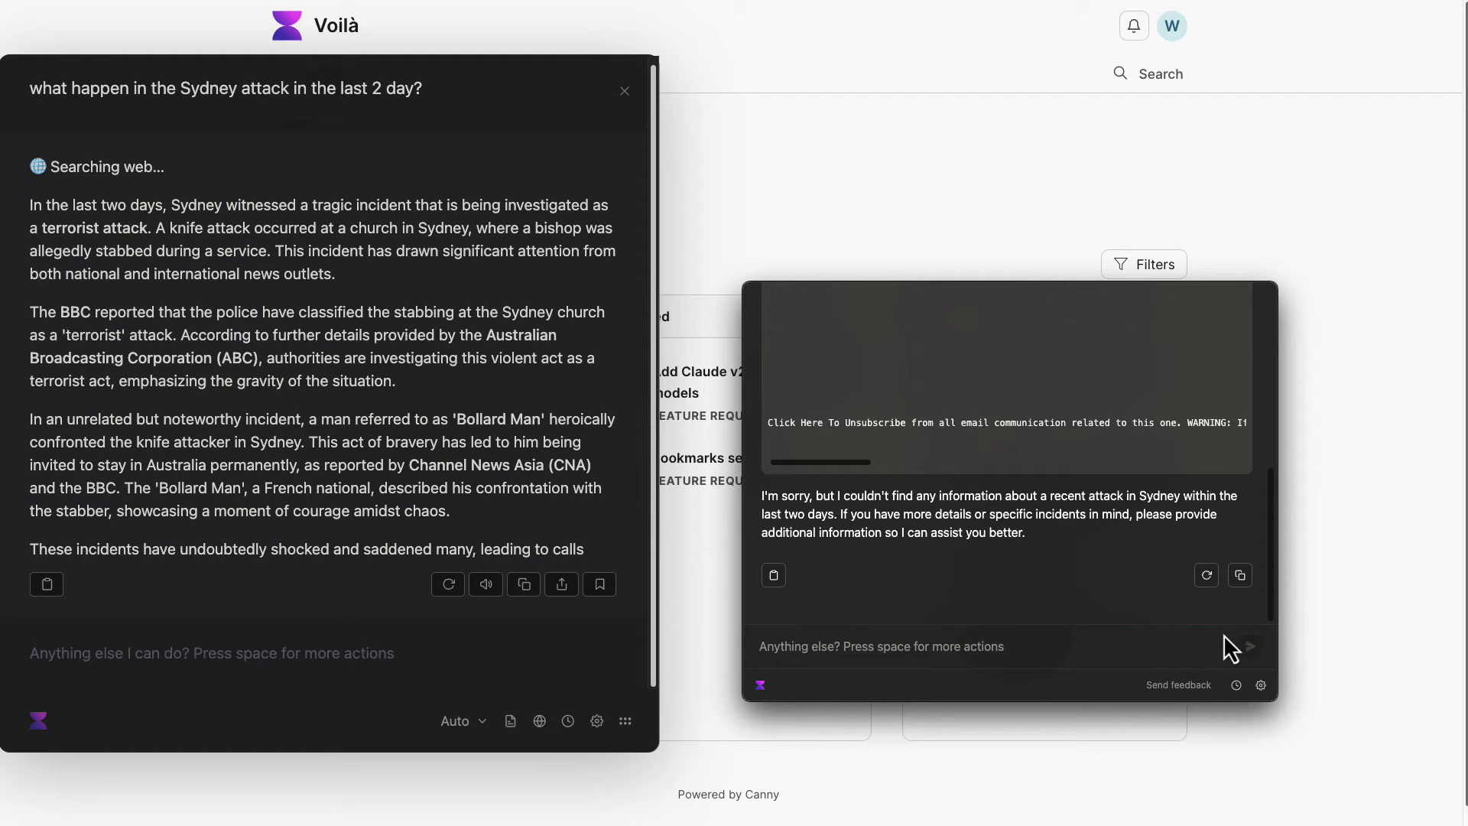
click(1236, 685)
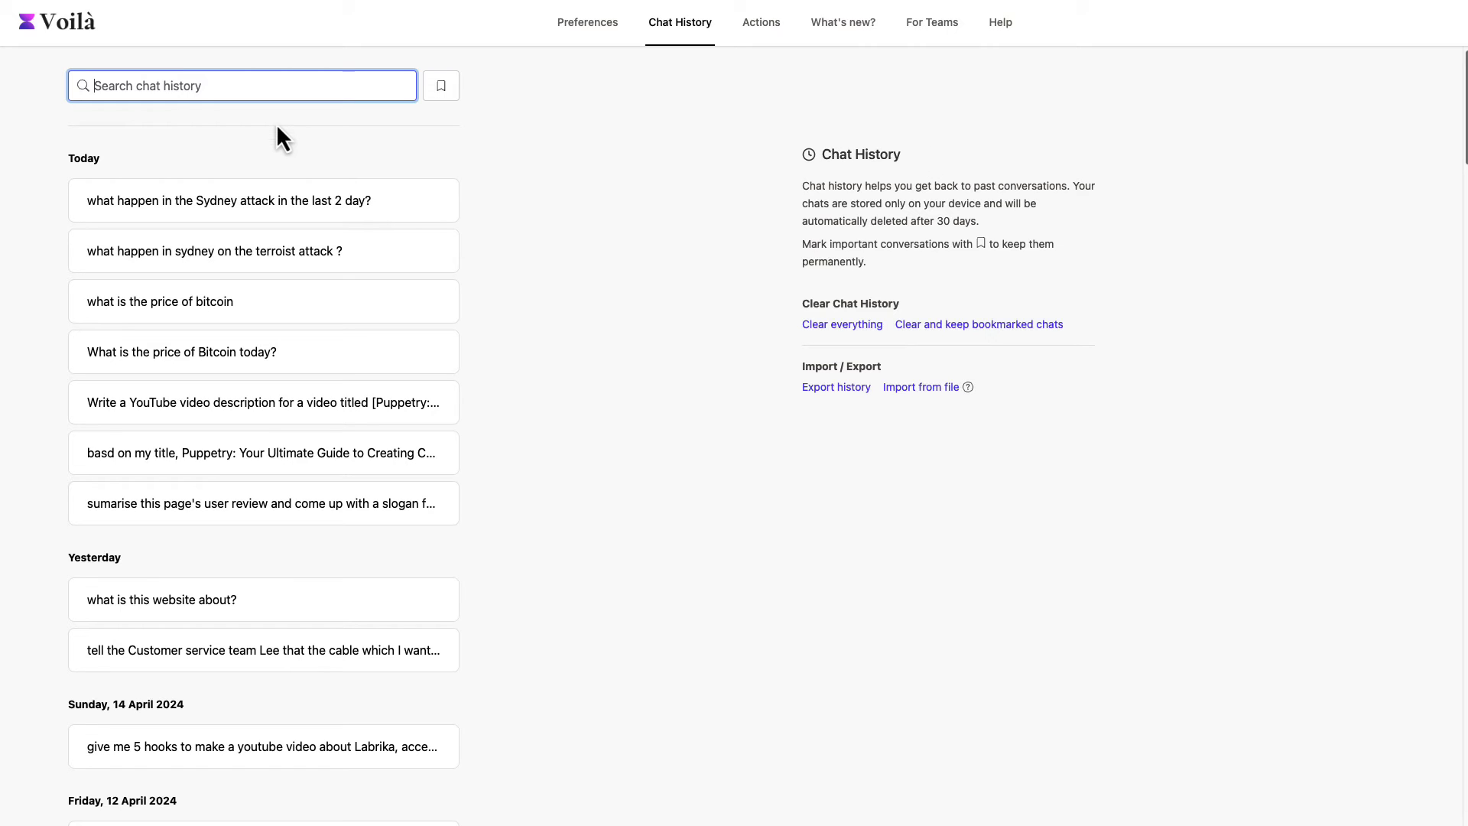
Close the Voilà assistant panel to get back to the blank Word document
key(super+c)
click(635, 506)
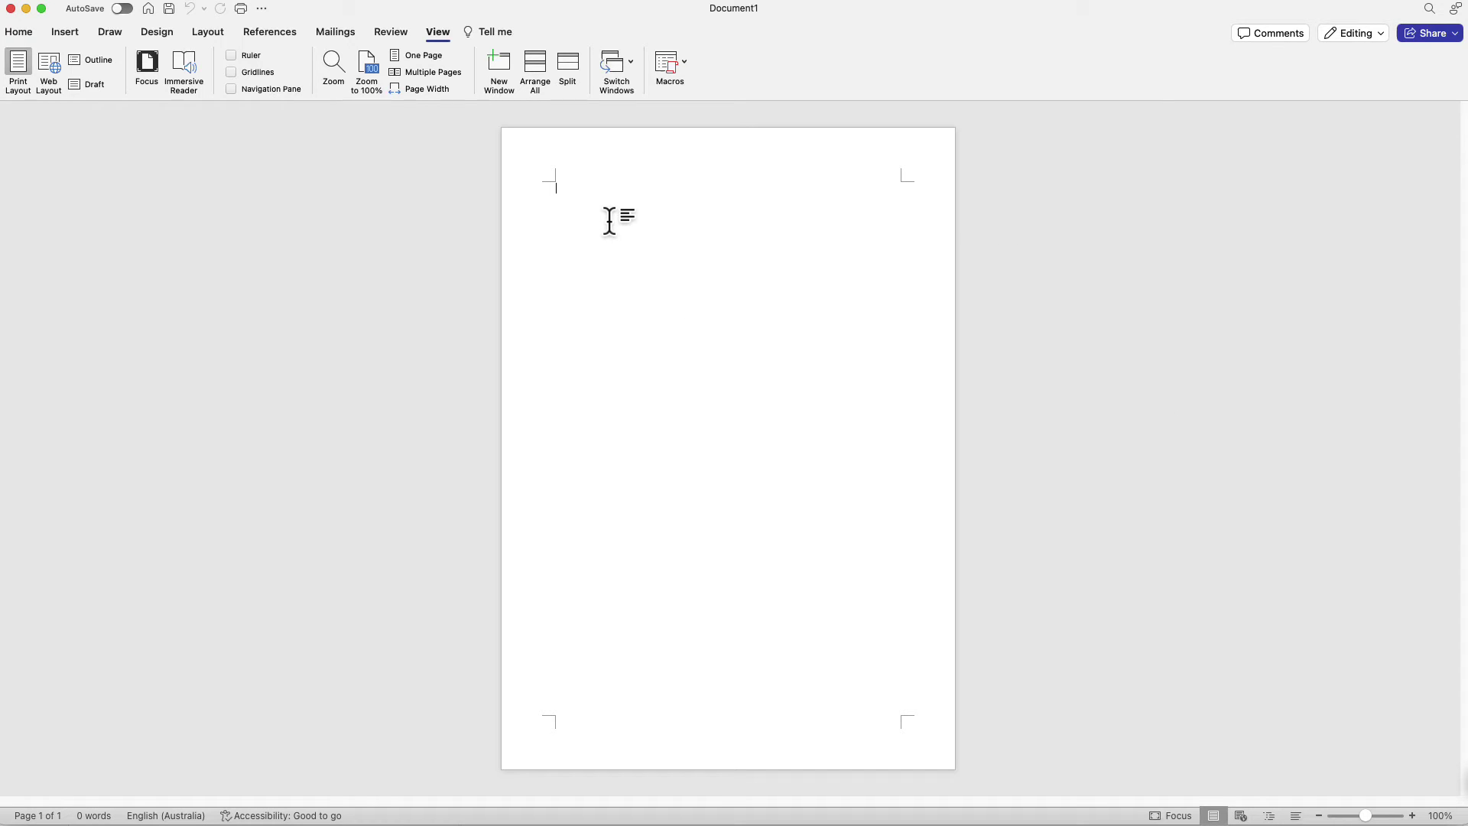
Move the Voilà panel over the page and ask it to explain the Keto diet
key(super+c)
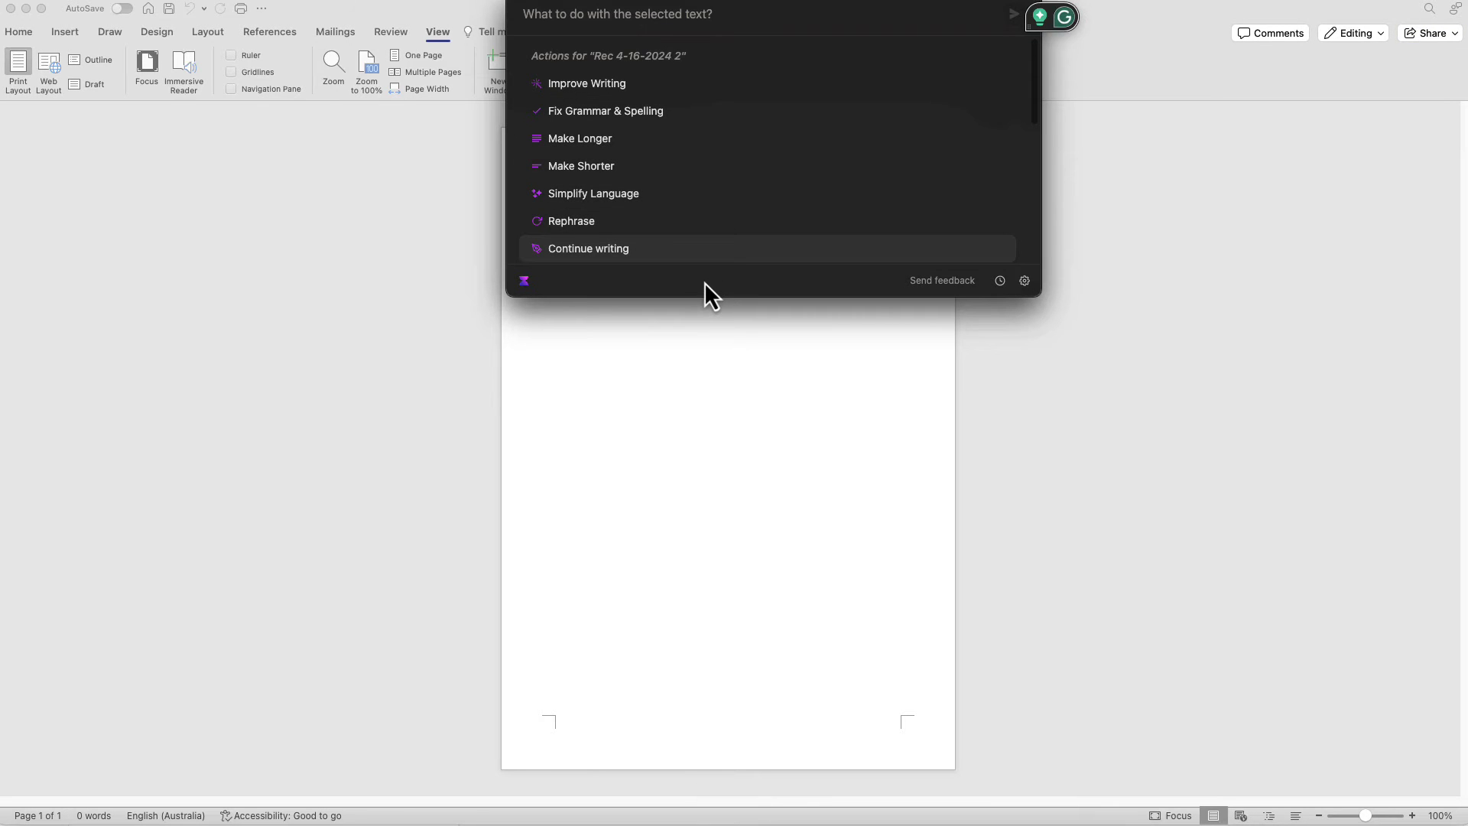
drag(704, 282, 1039, 593)
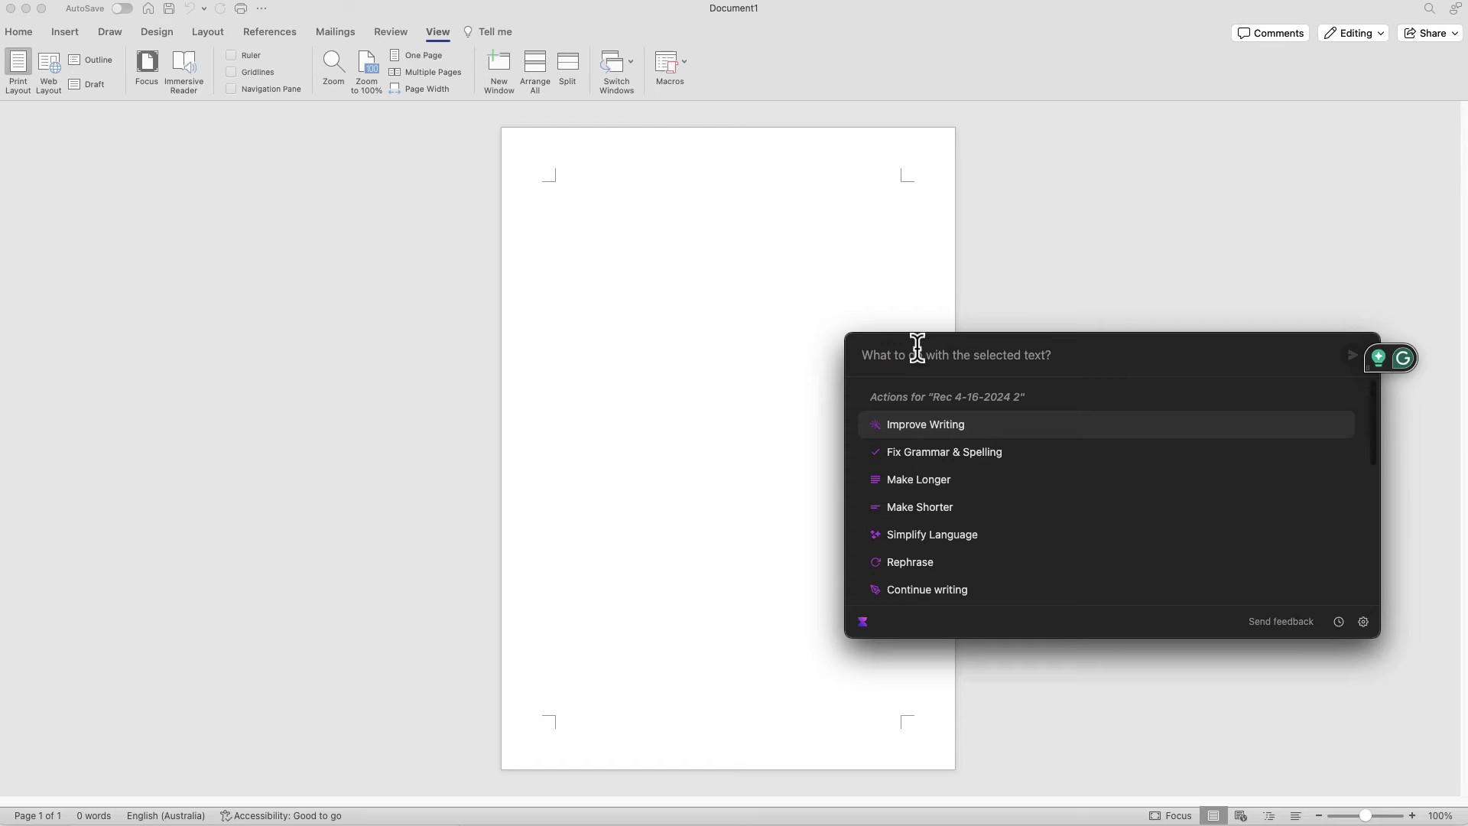
text(explain what)
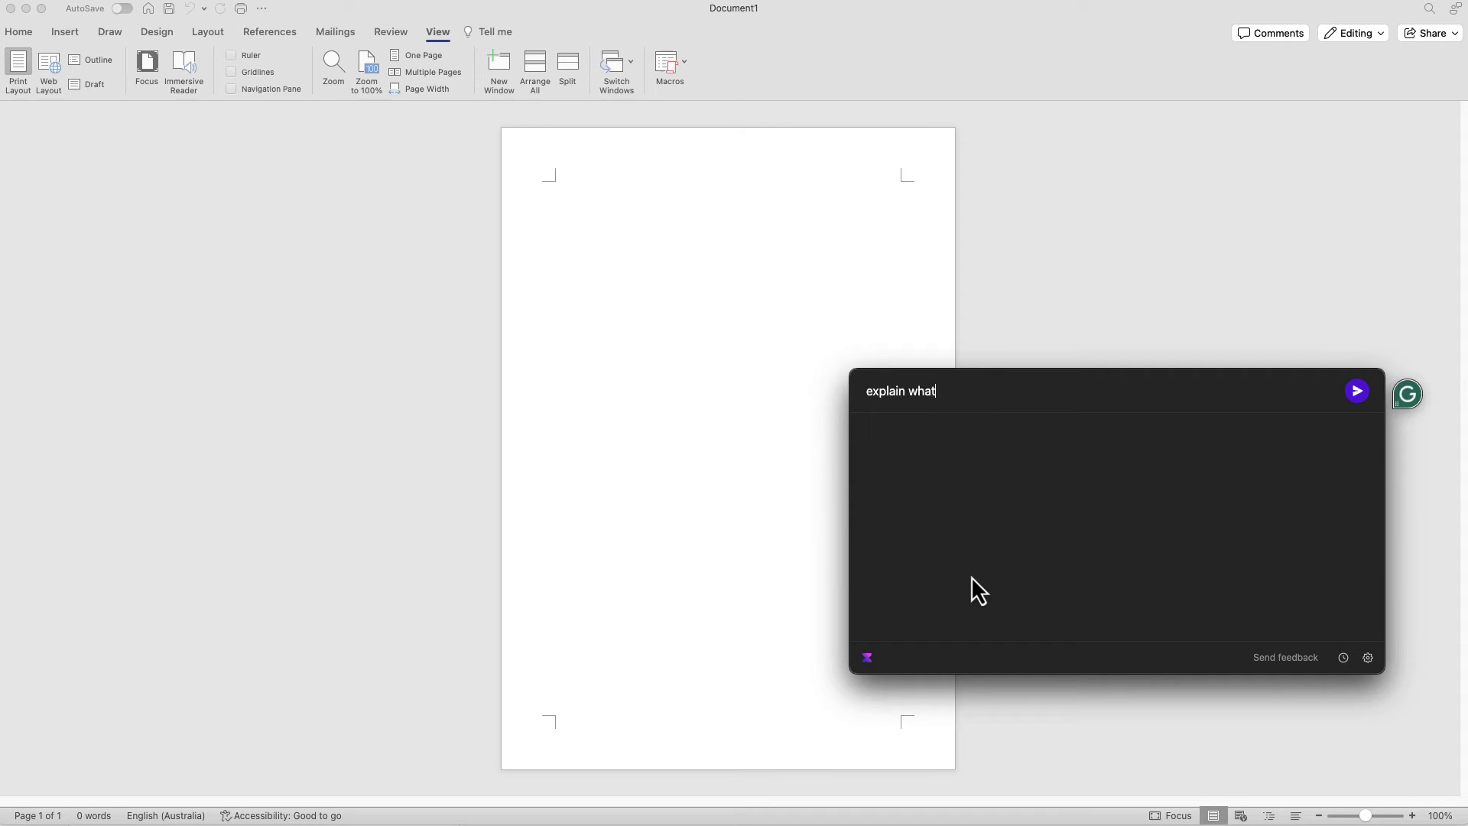
text( is Keto diet ?)
key(Return)
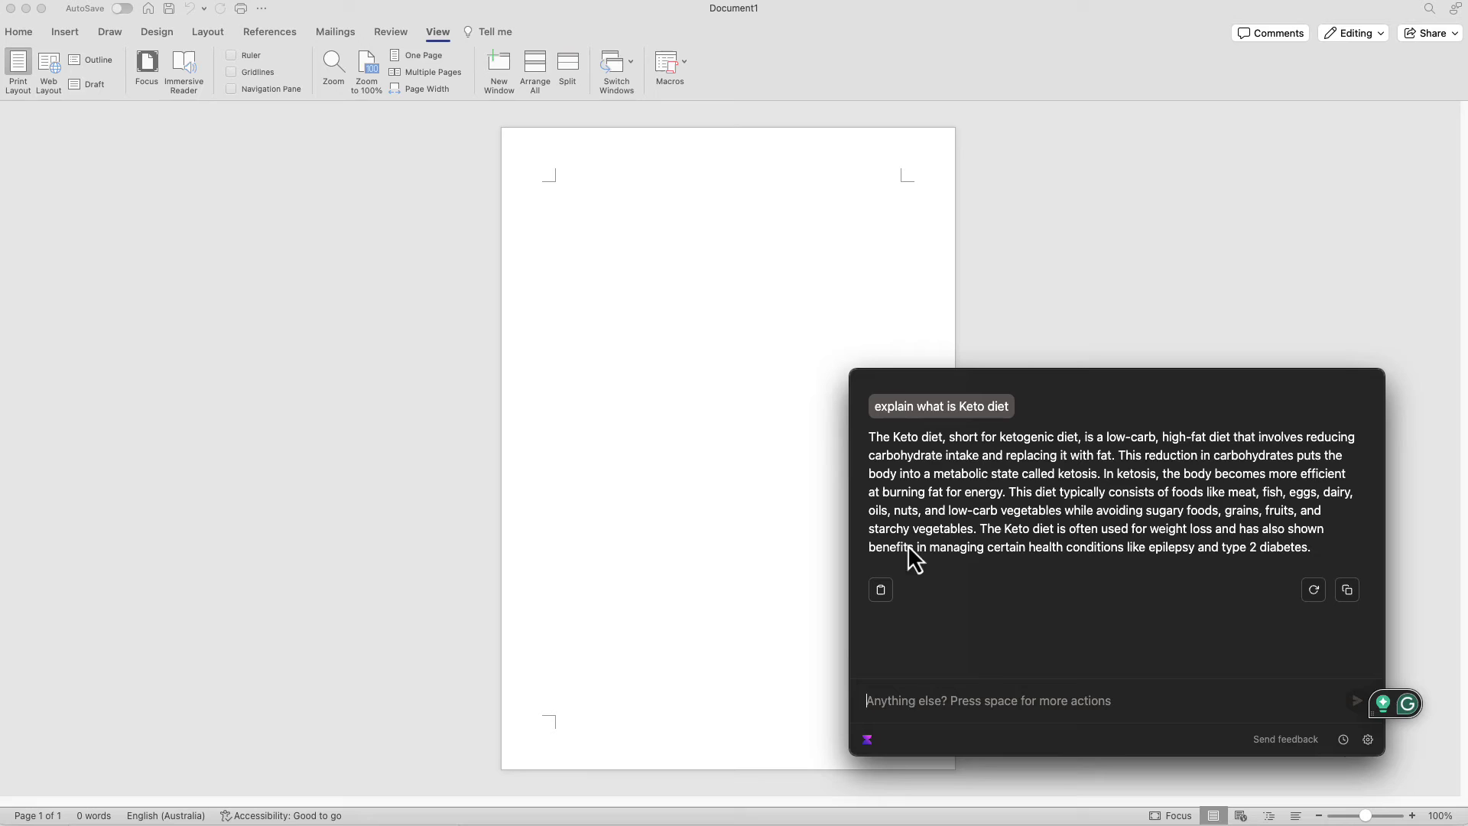
Request a Keto article for beginners in their late 60s and paste it into the document
text(write me)
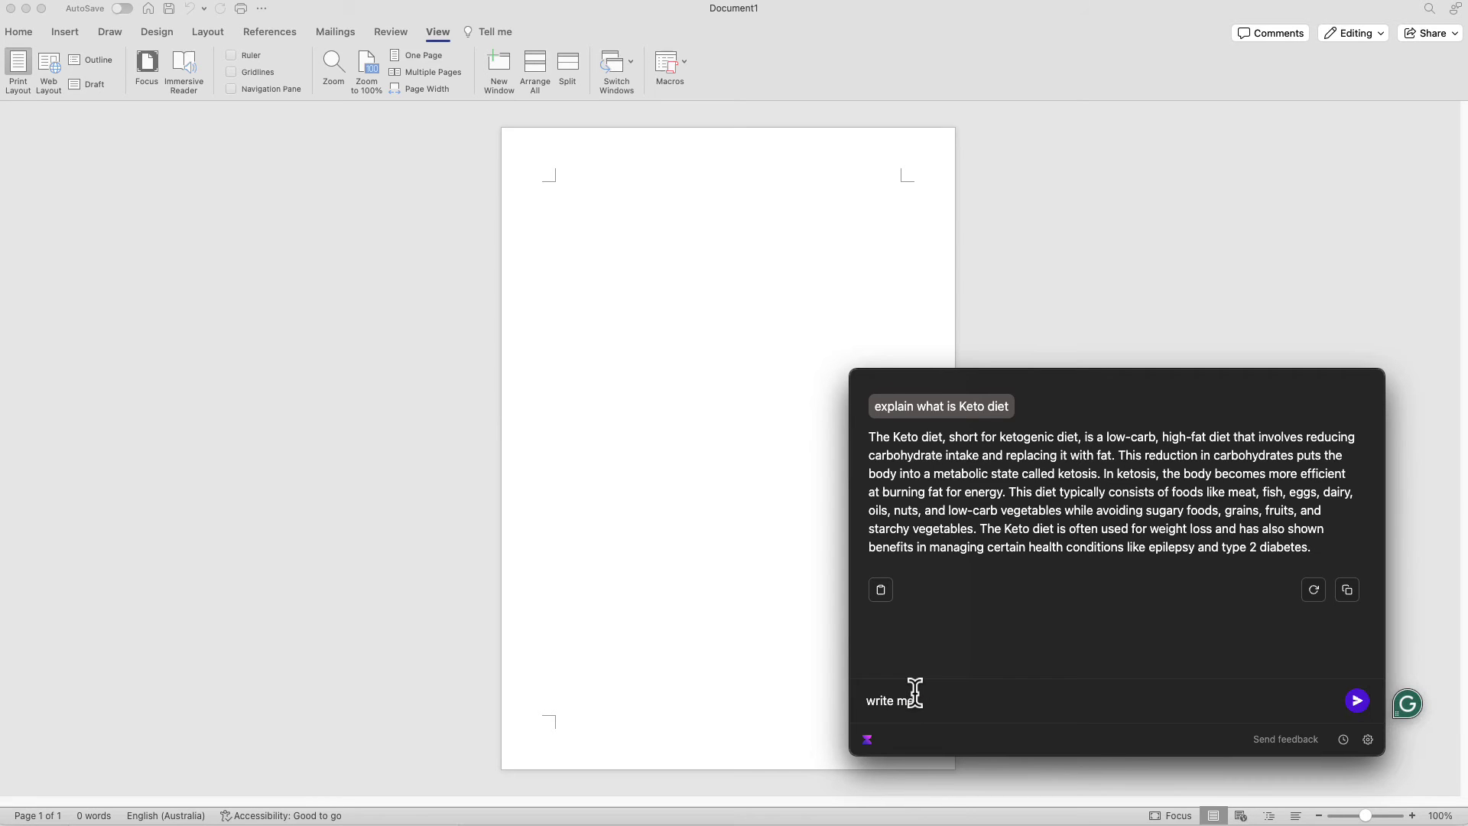
text( an article about Ke)
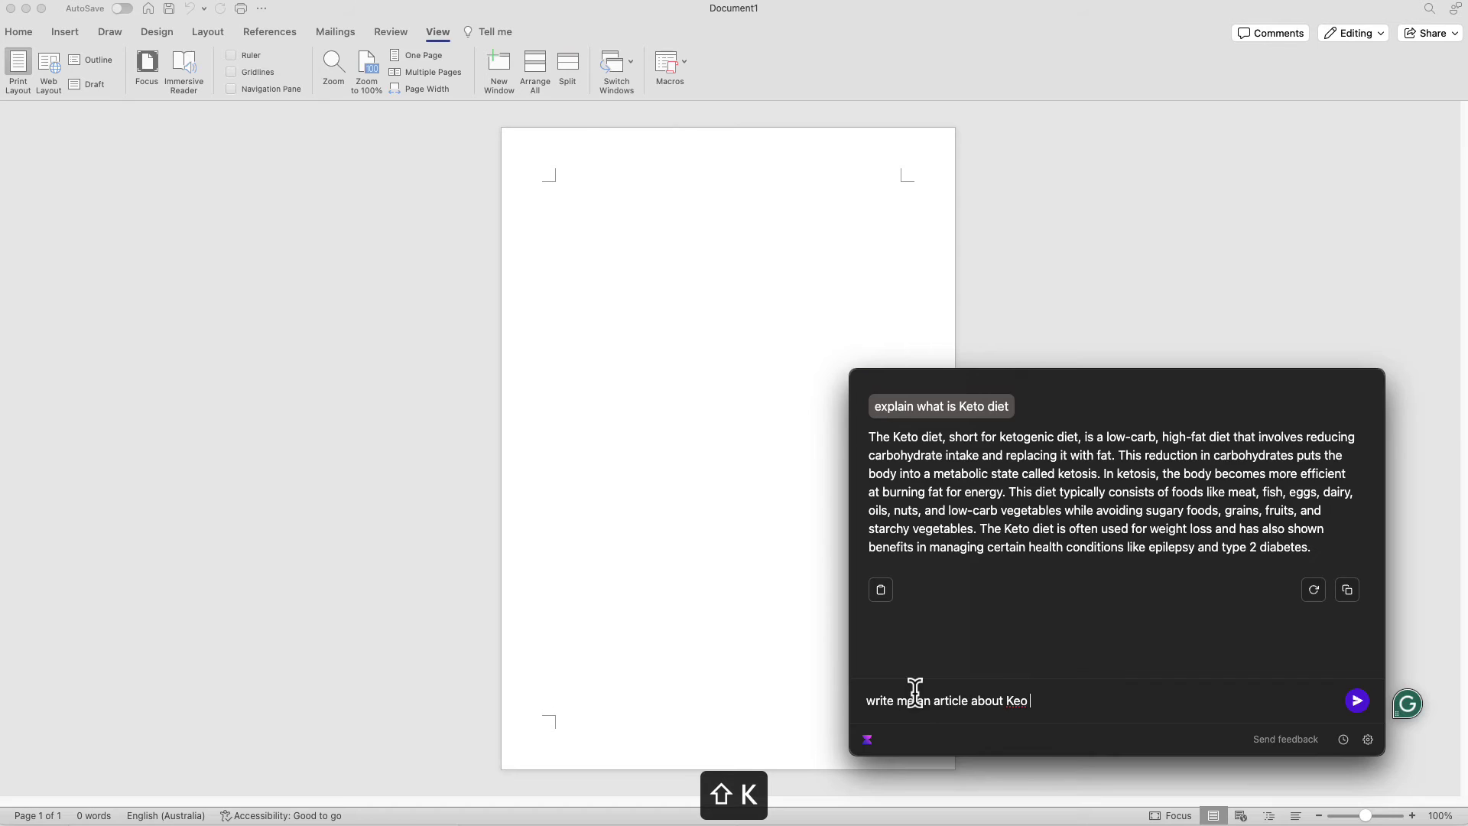
text(to diet for beginners)
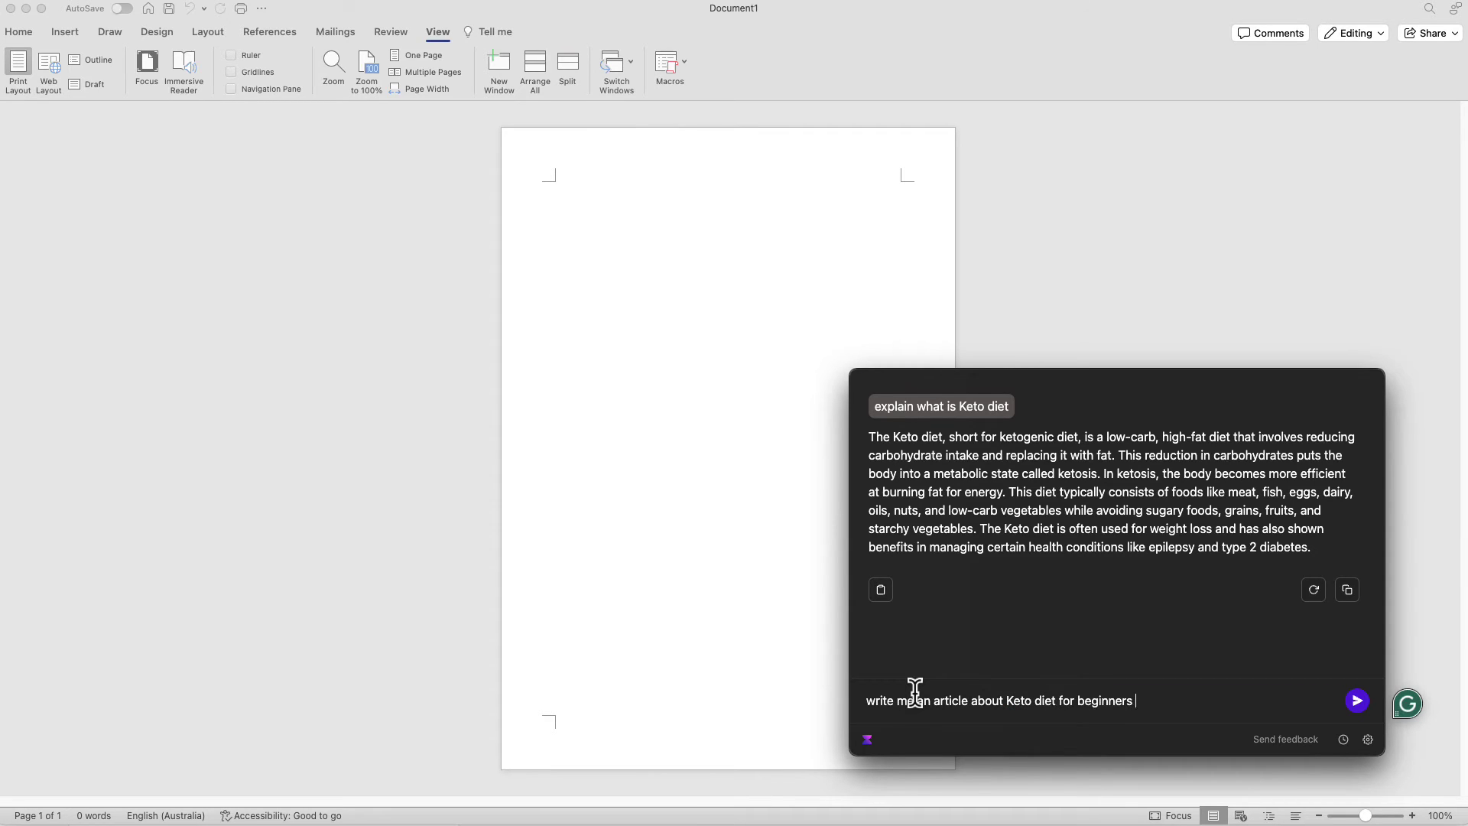
text( who are in their late 60s)
key(Return)
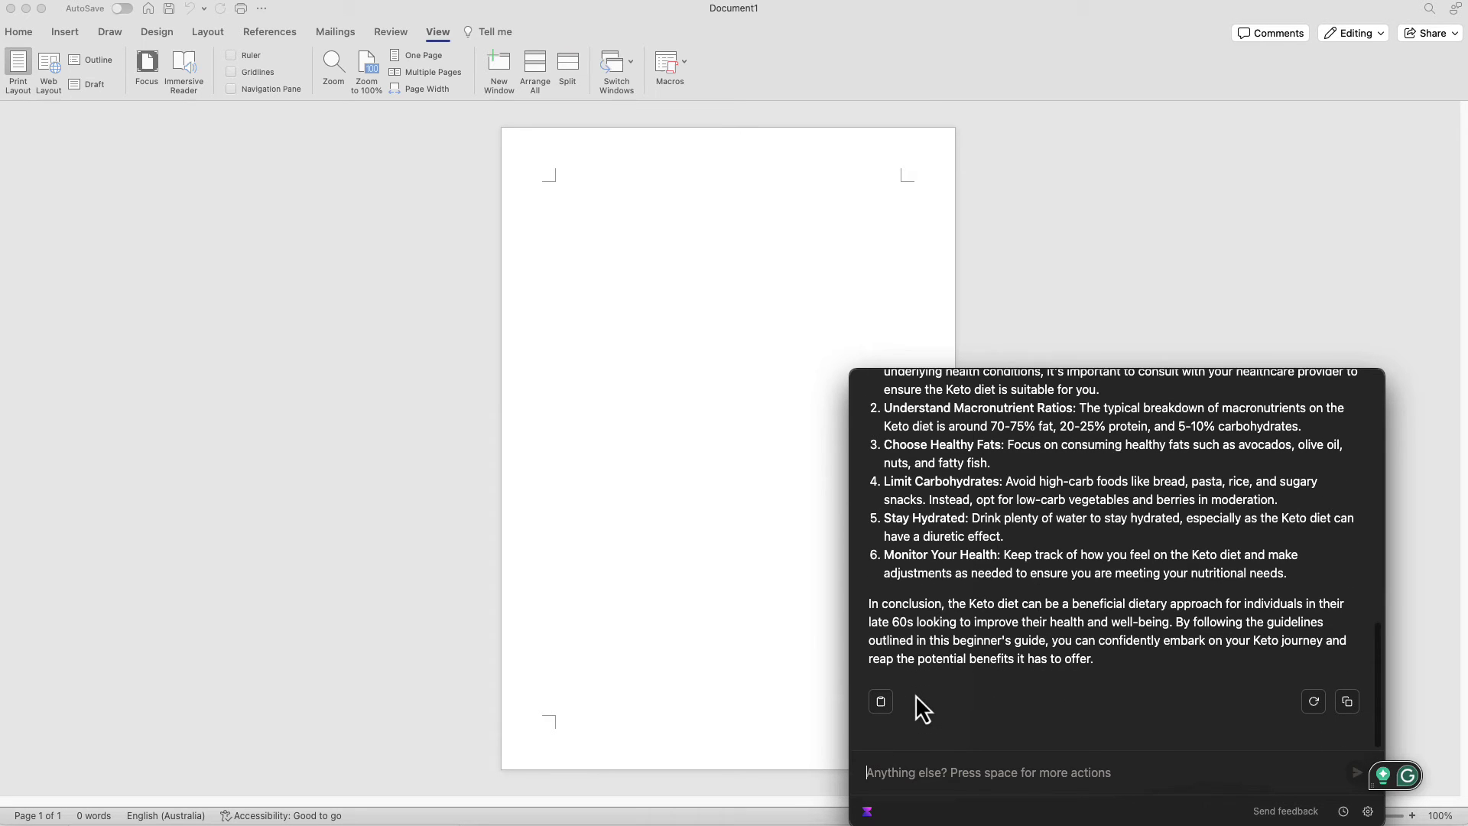
click(880, 701)
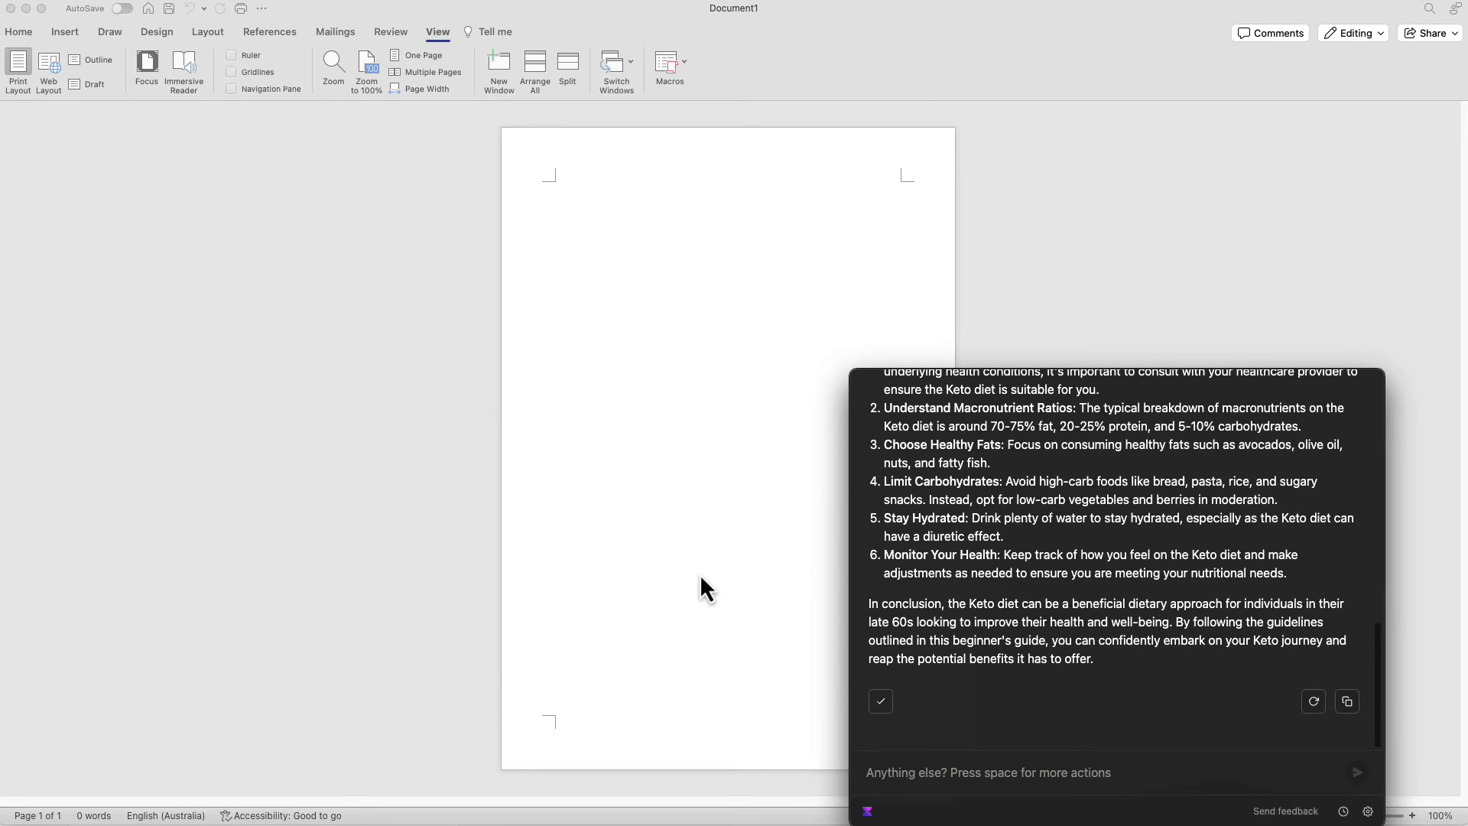
click(700, 574)
key(super+v)
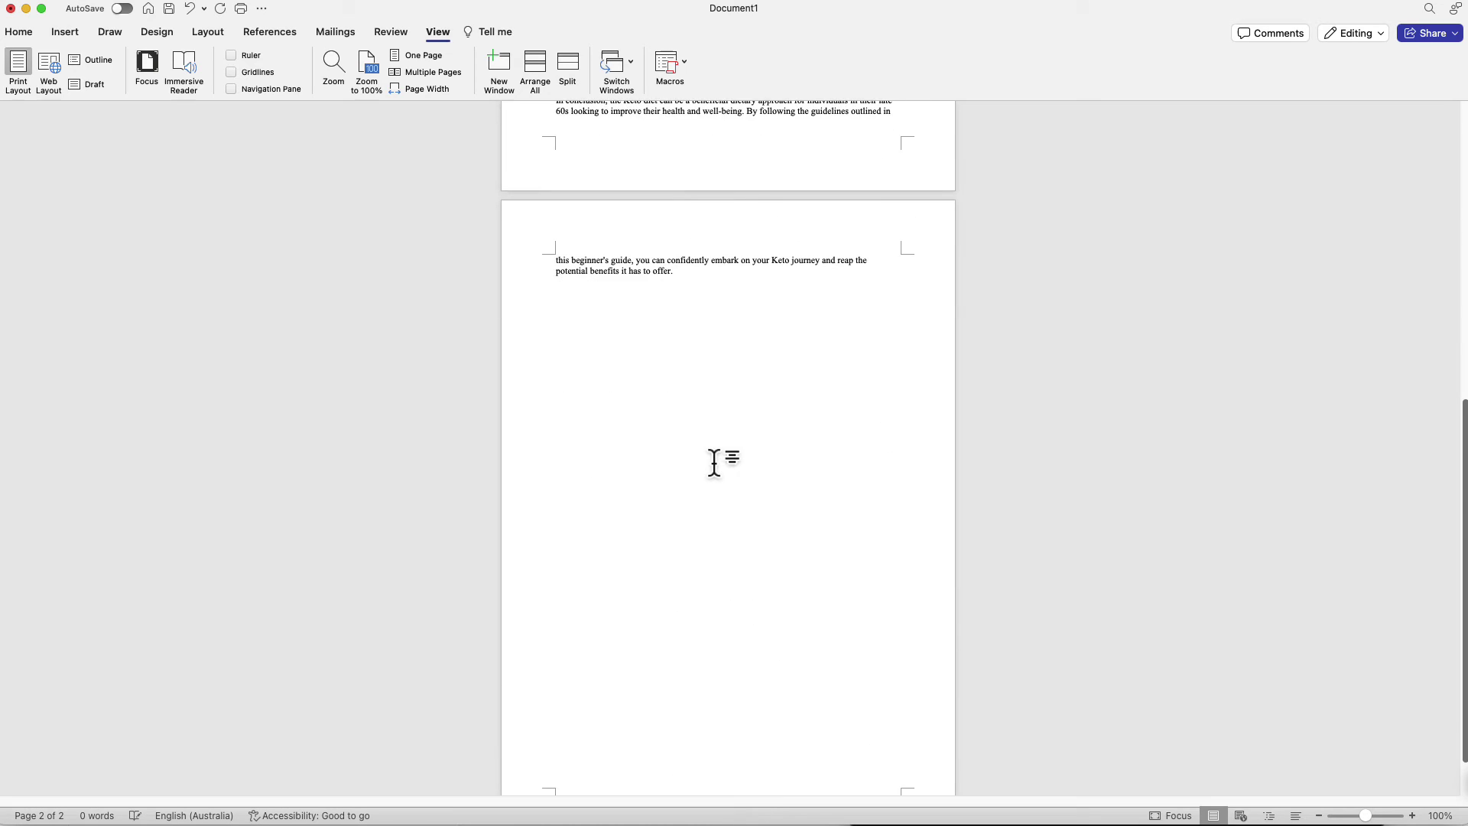
scroll(713, 461, up, 10)
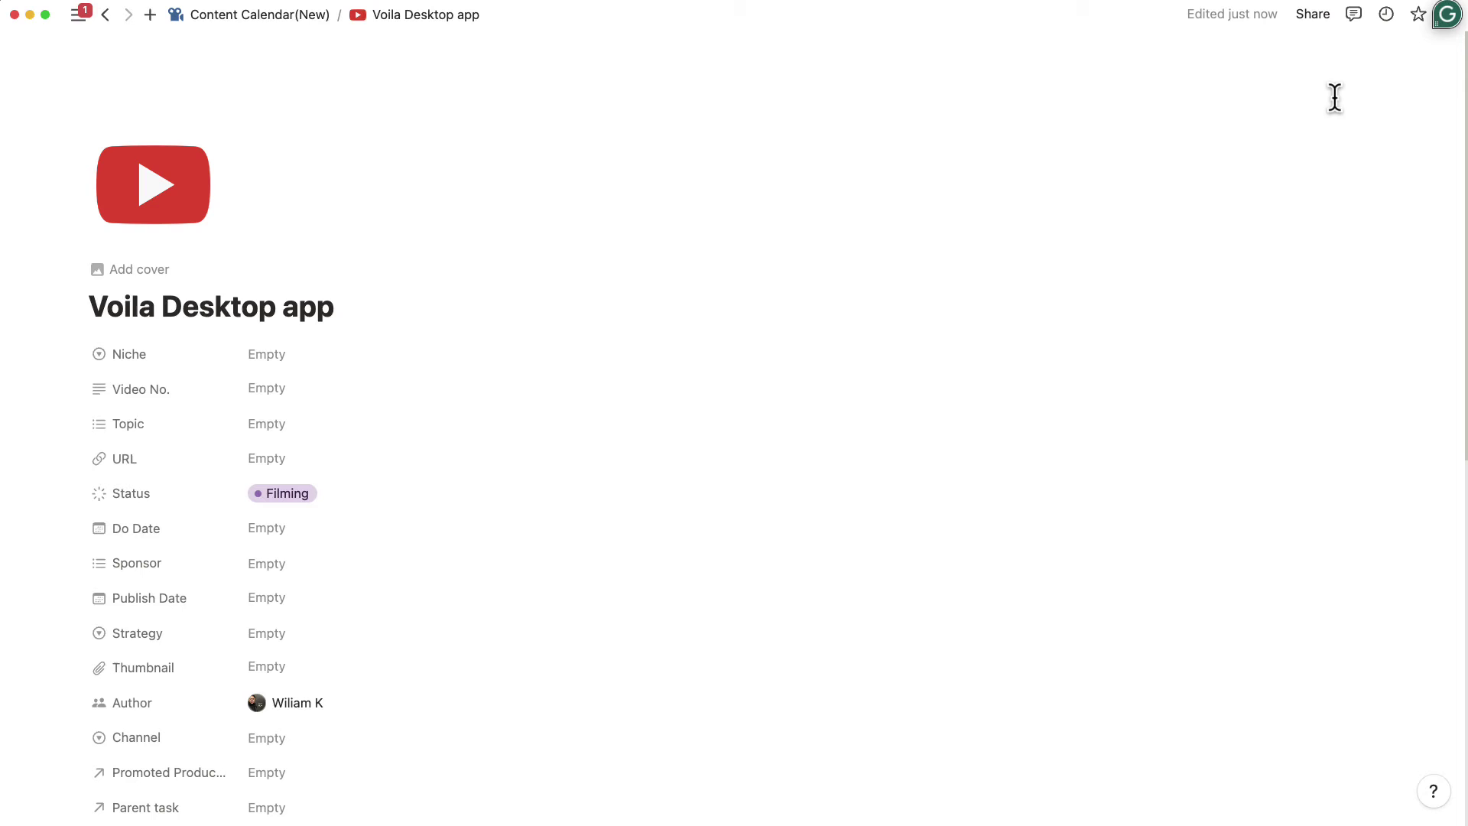
Open the Script page under Content of 'Voila Desktop app' and start its first body line
scroll(459, 563, down, 5)
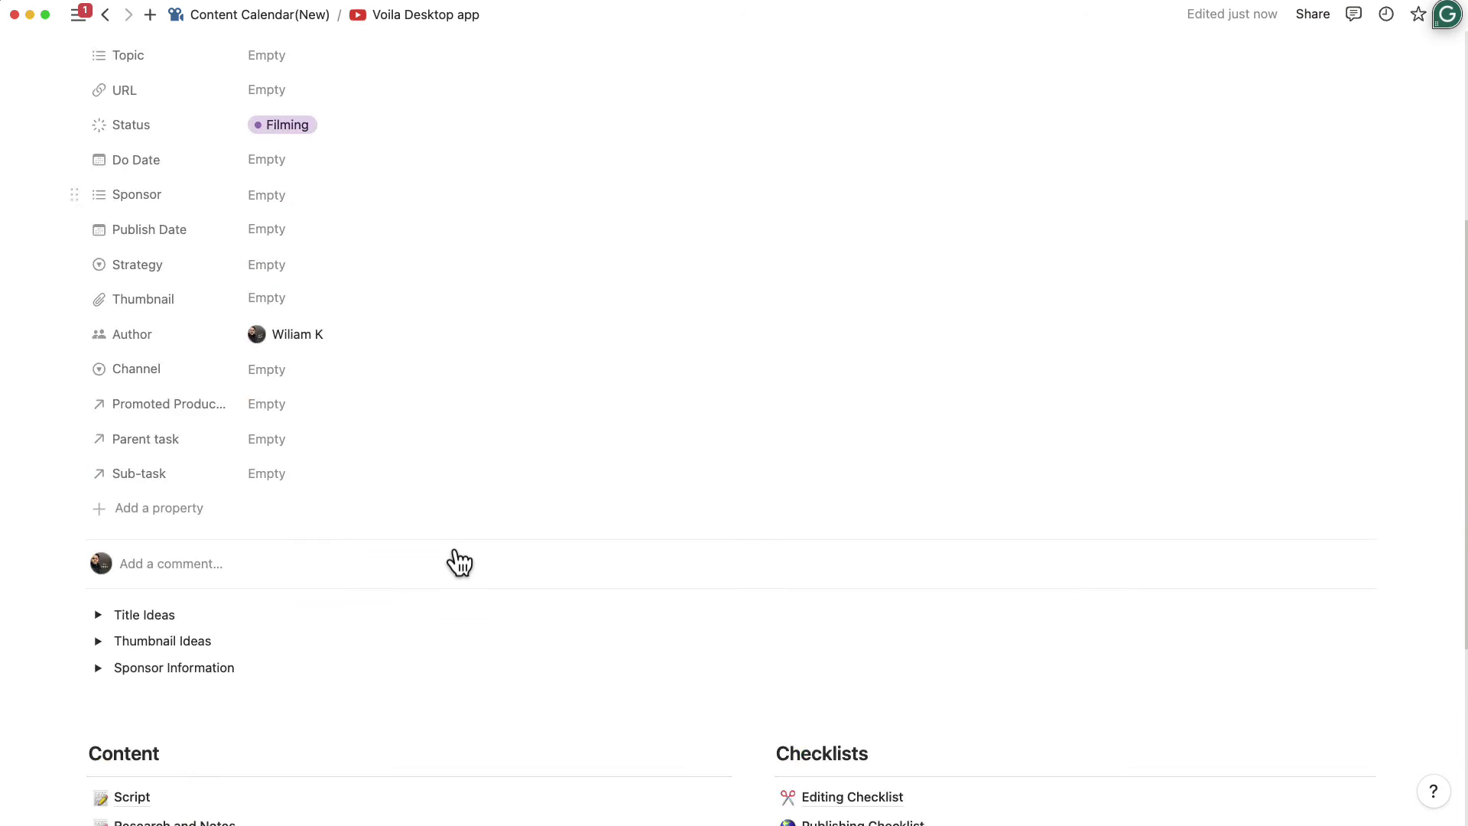
scroll(459, 563, down, 3)
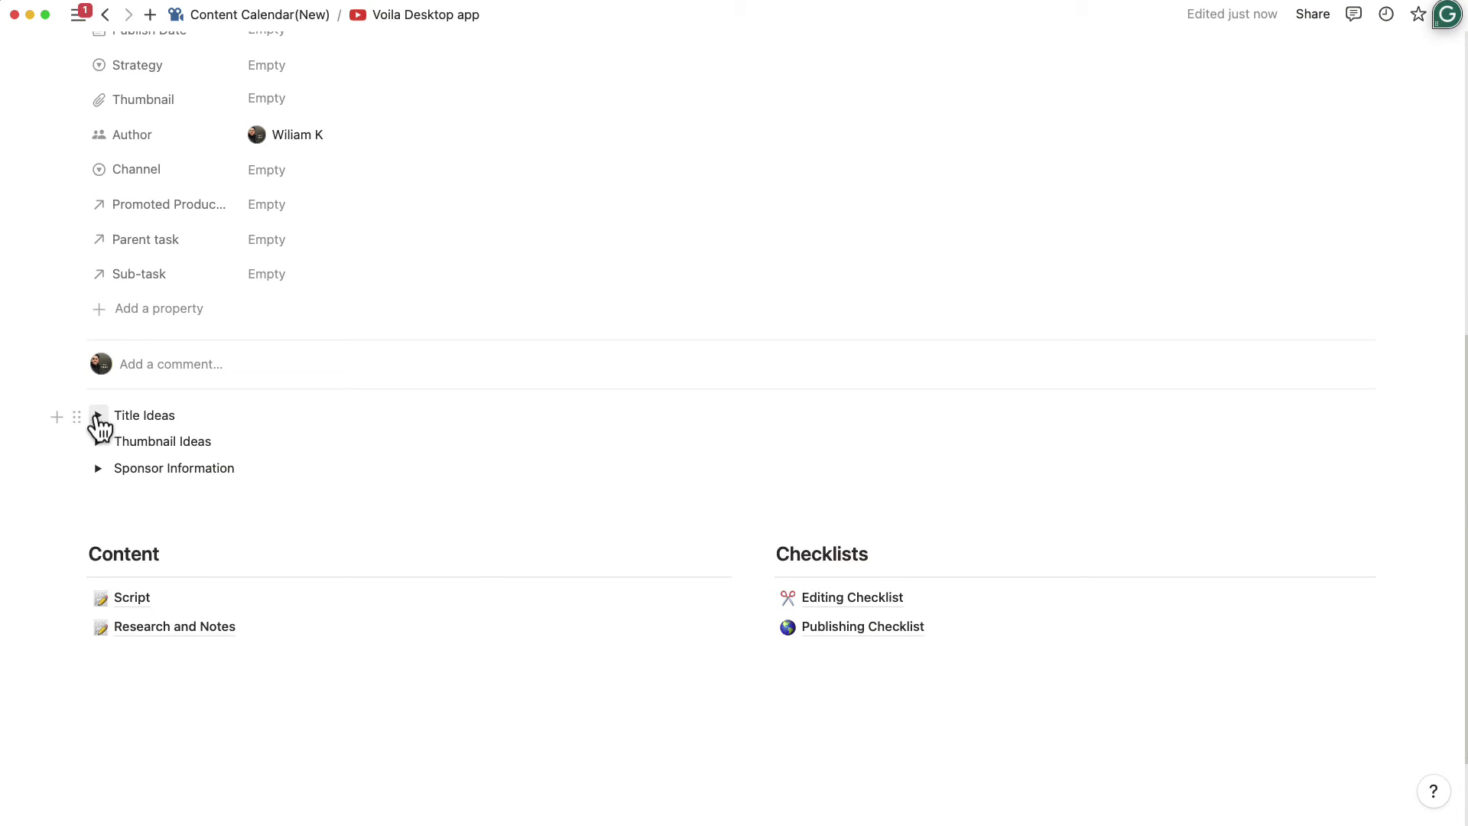
click(133, 600)
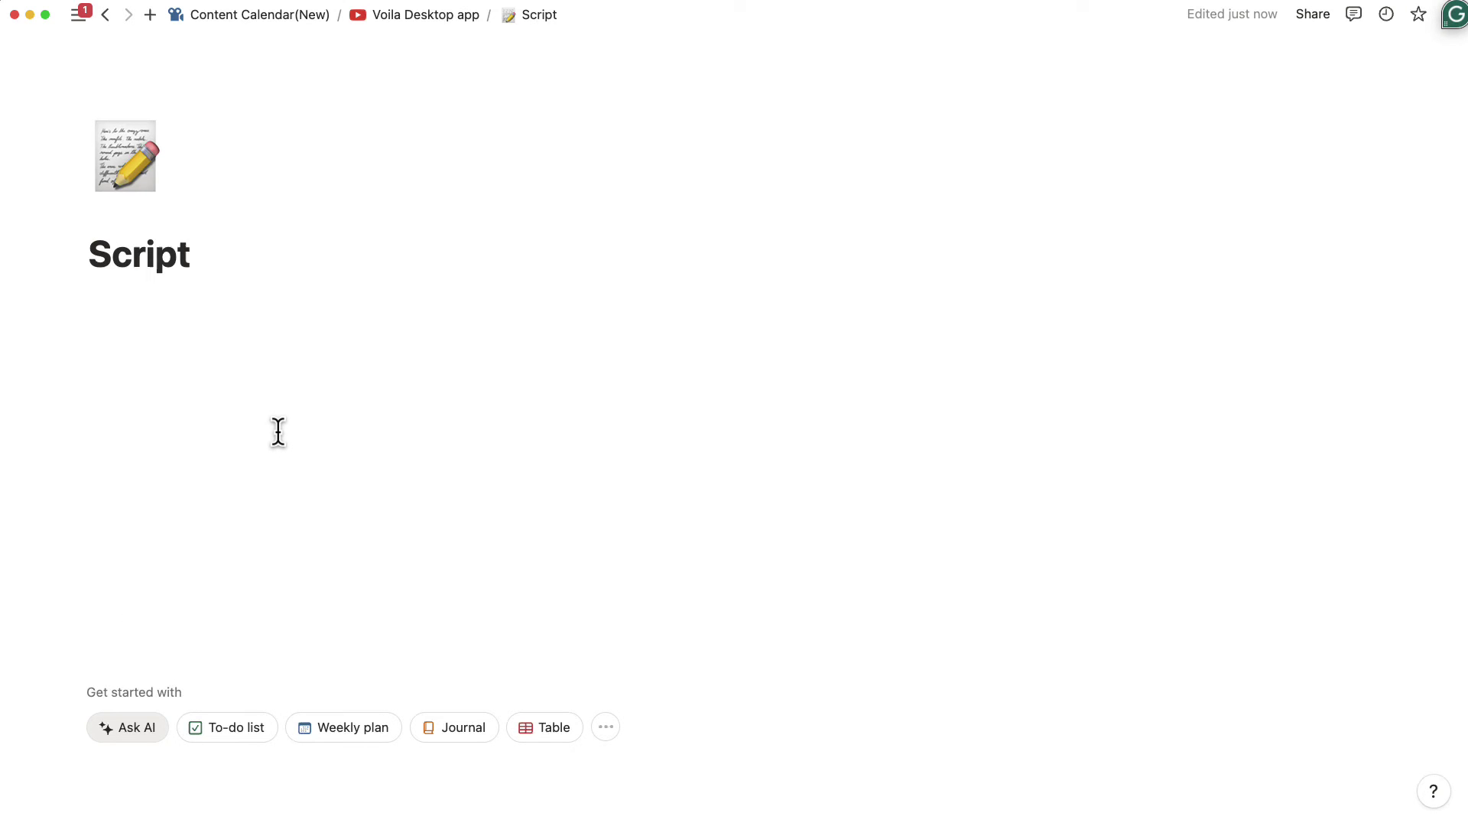
key(Return)
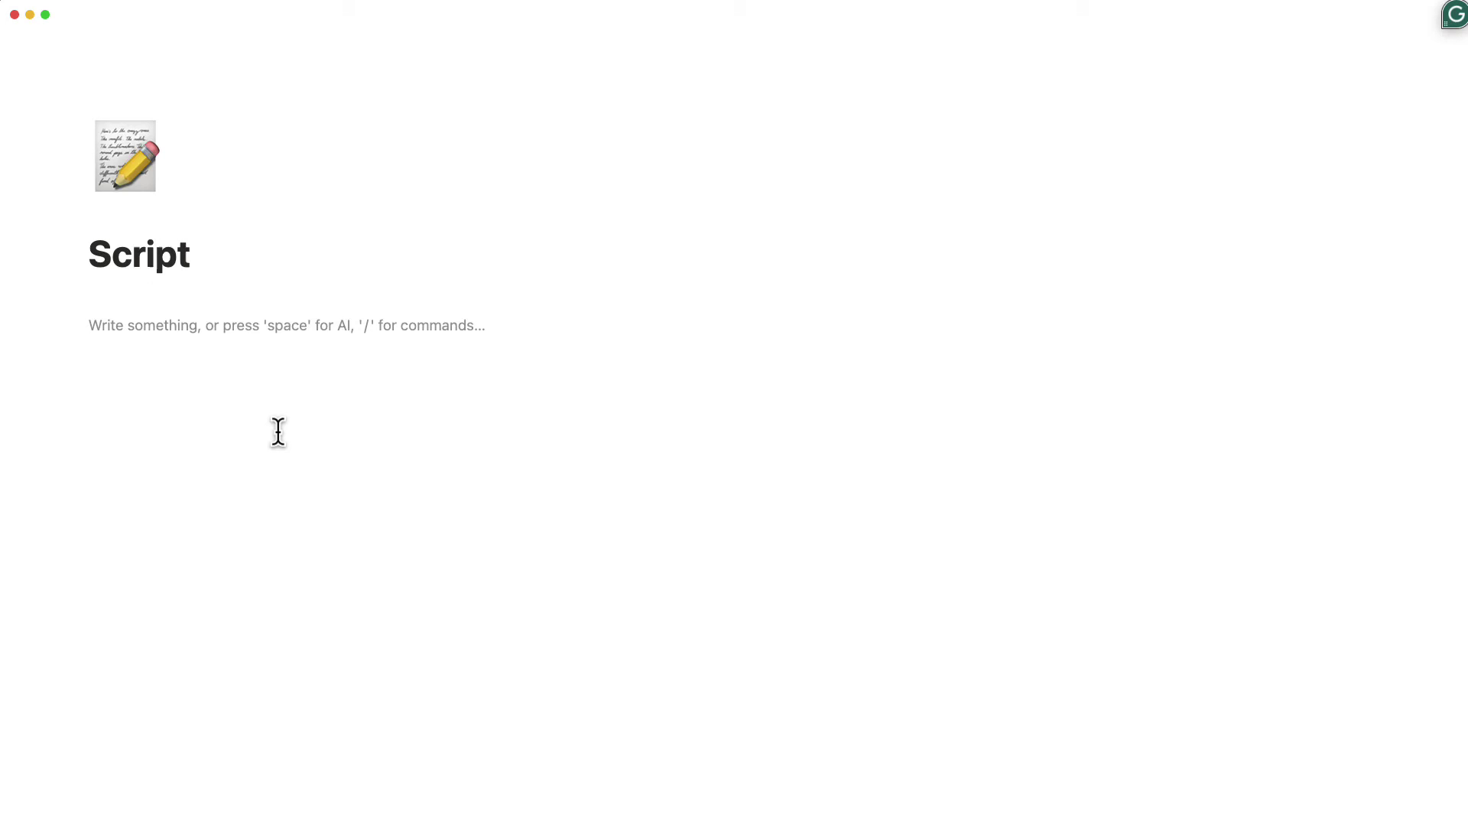
Ask Voilà for talking points on the Voila desktop app's pros and cons versus its browser extension
key(super+c)
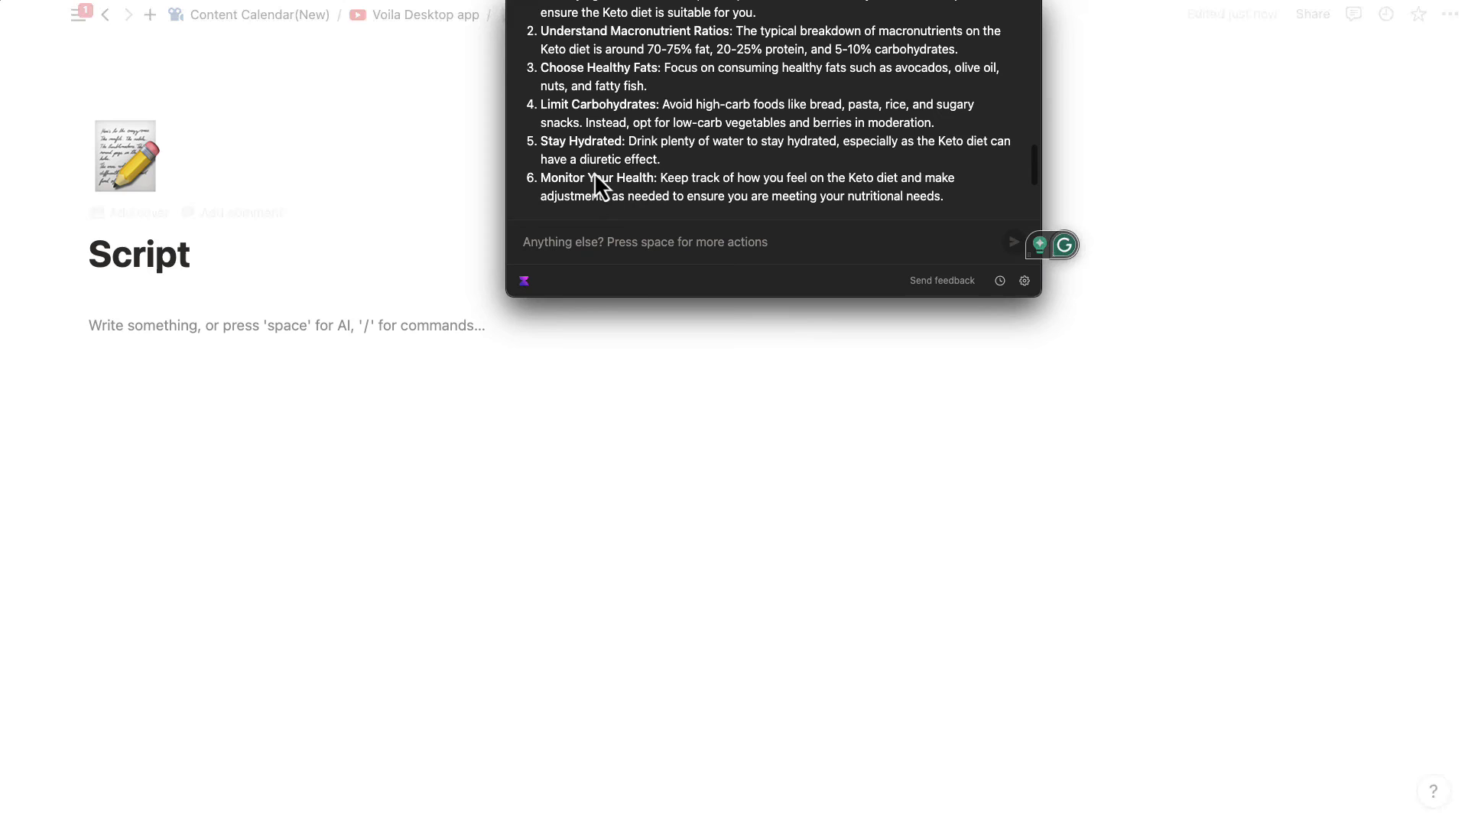
text(write m)
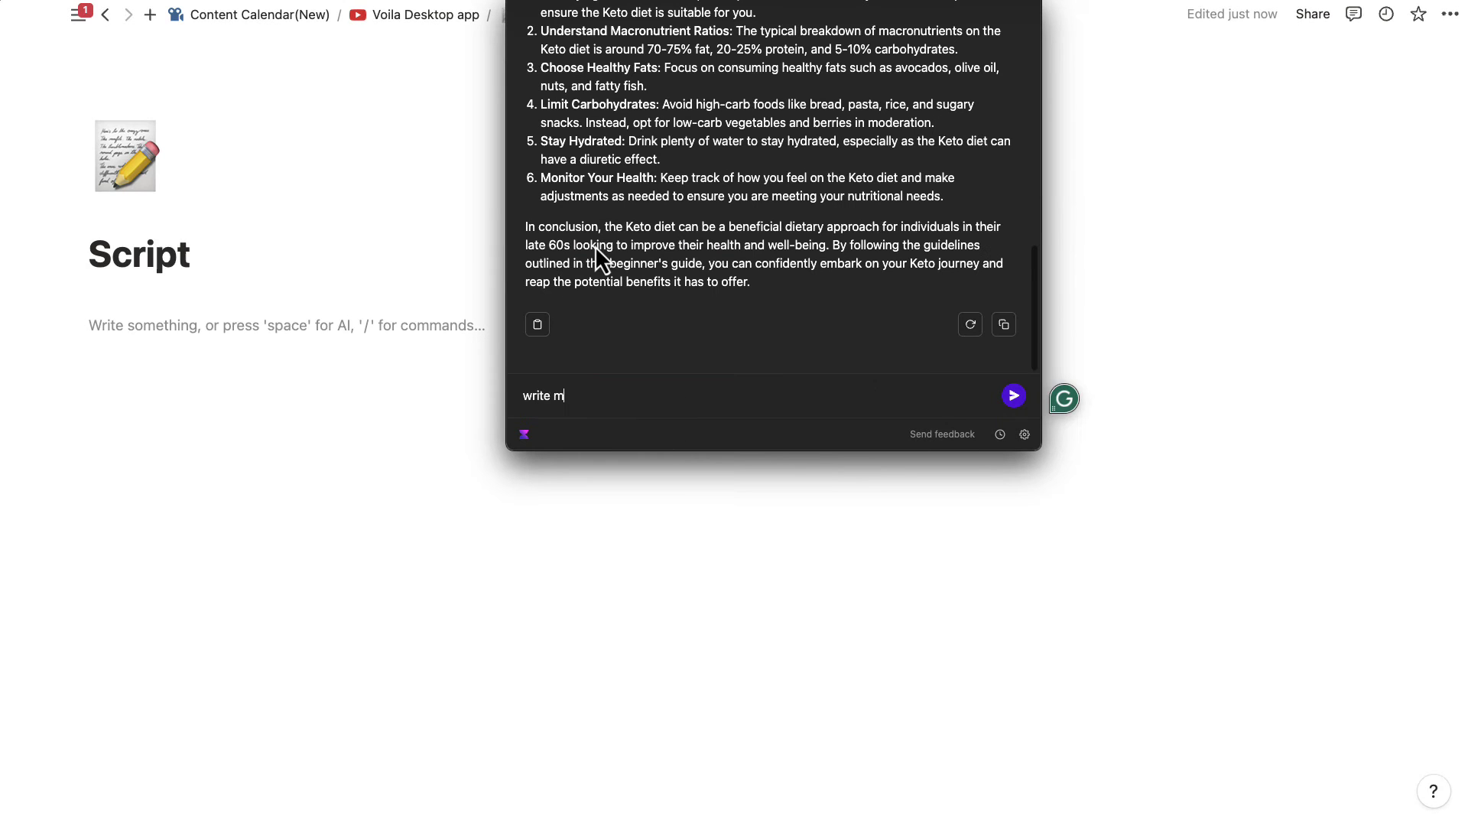
text(e the talking poitns i)
key(BackSpace)
key(BackSpace)
key(BackSpace)
key(BackSpace)
key(BackSpace)
key(BackSpace)
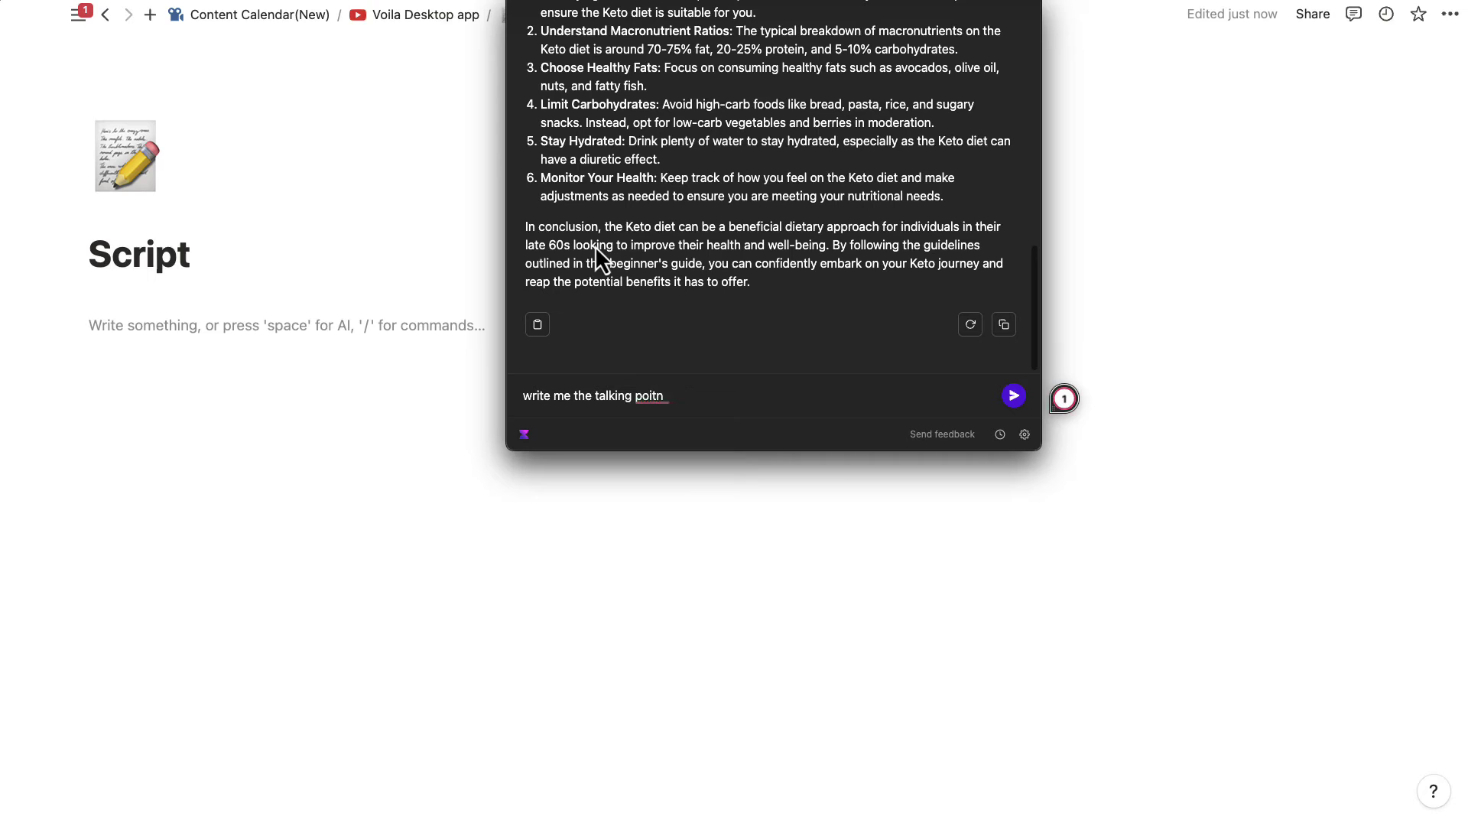
text(ints for )
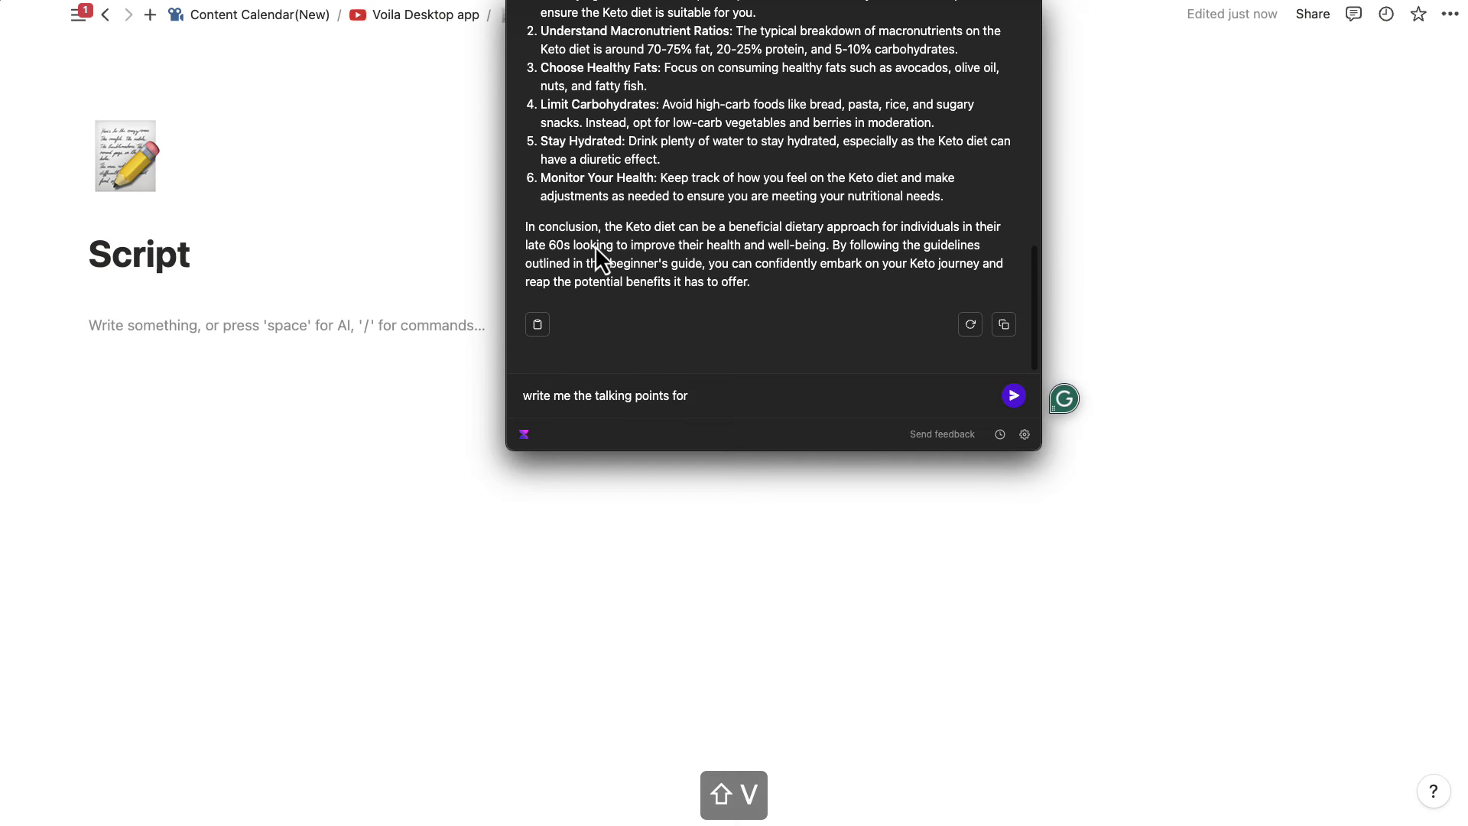
text(Voila desktop ap)
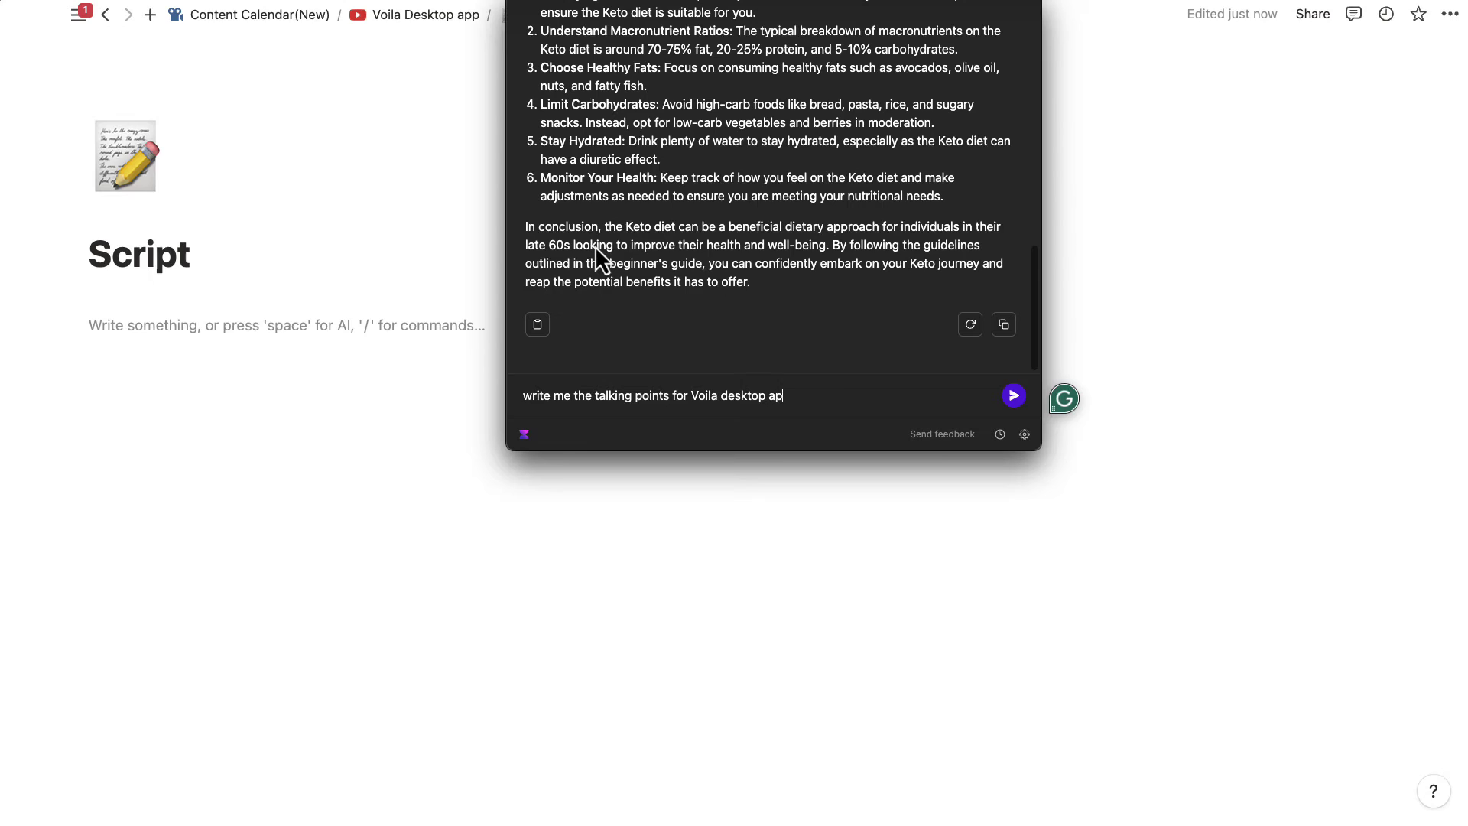
text(p, the pros and cons in compare with their brow)
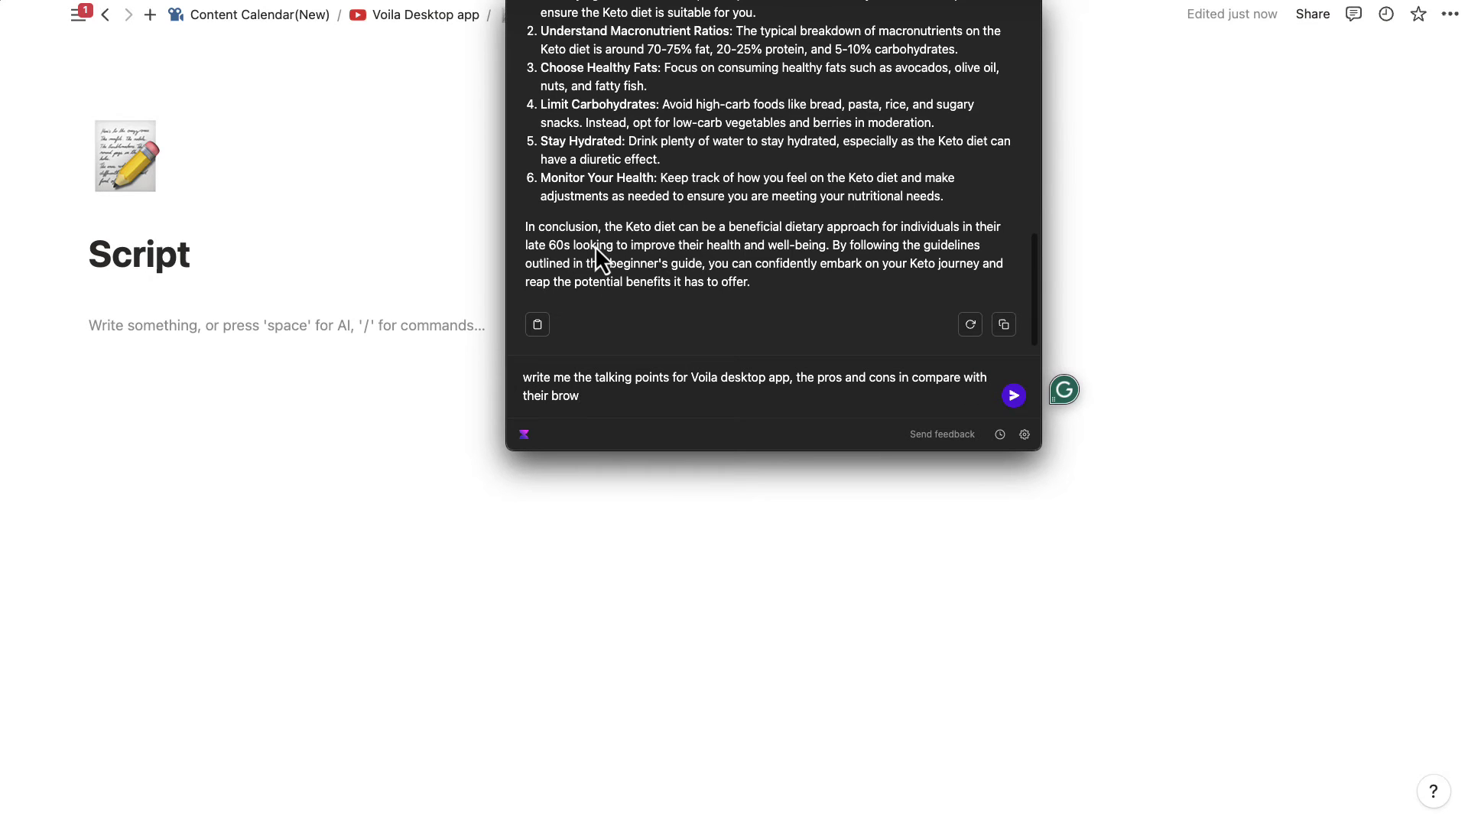
text(ser exrte)
key(BackSpace)
key(BackSpace)
key(BackSpace)
text(tension)
key(Return)
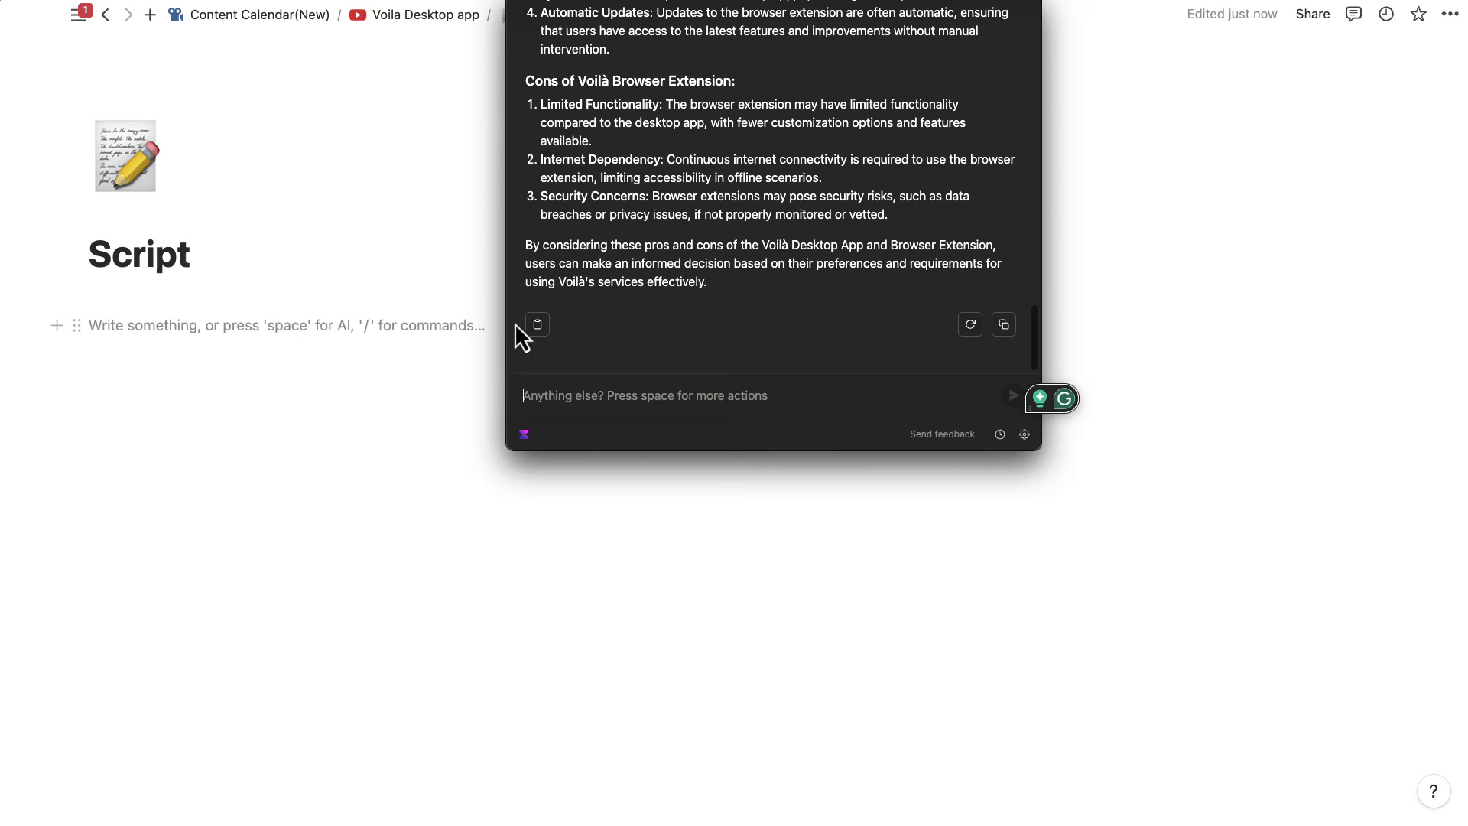
Paste the copied desktop-app-versus-extension talking points under the Script title and move to the end
click(539, 326)
click(228, 330)
key(super+v)
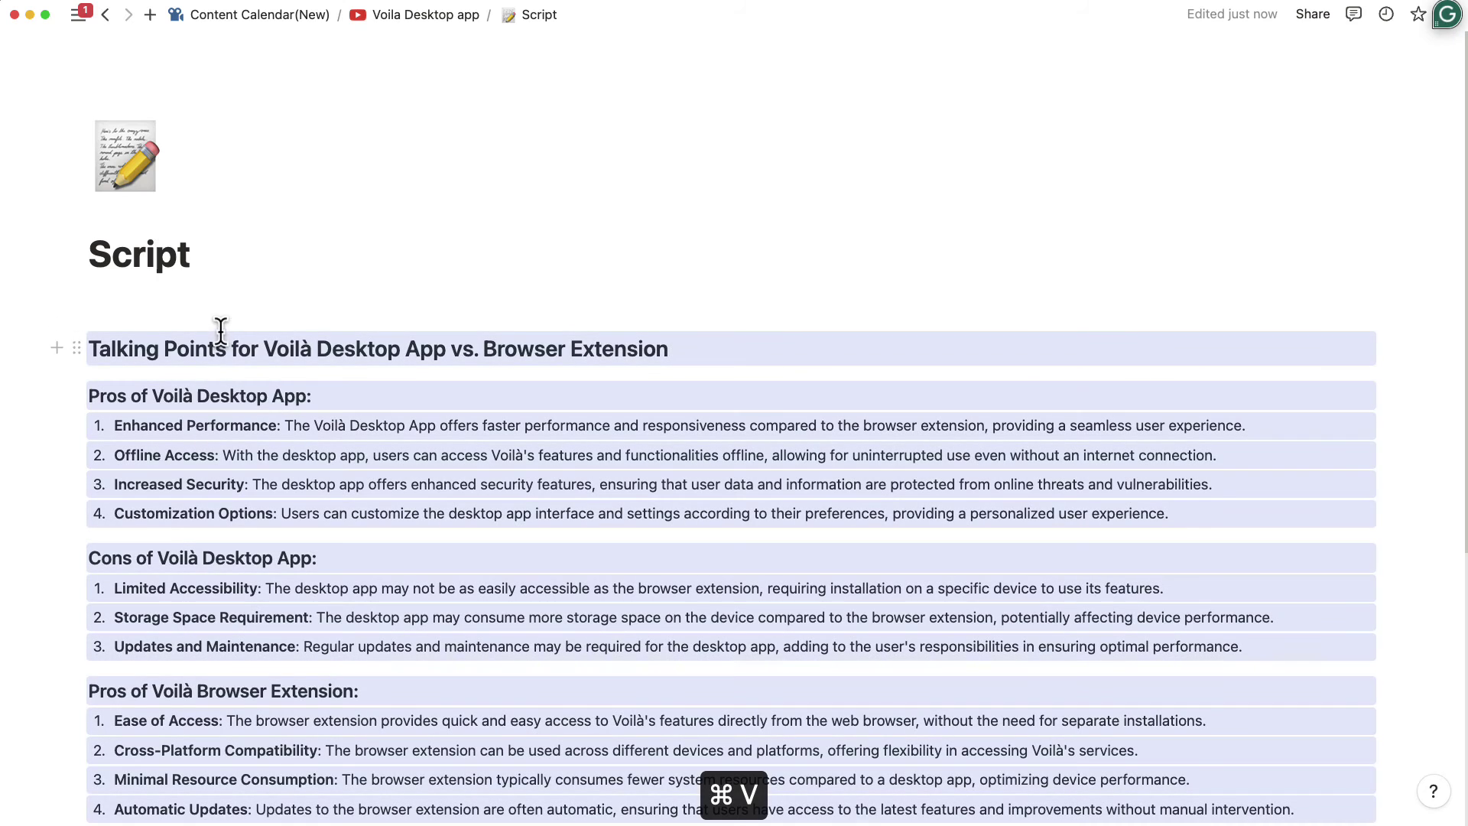
scroll(254, 370, down, 1)
scroll(254, 370, down, 3)
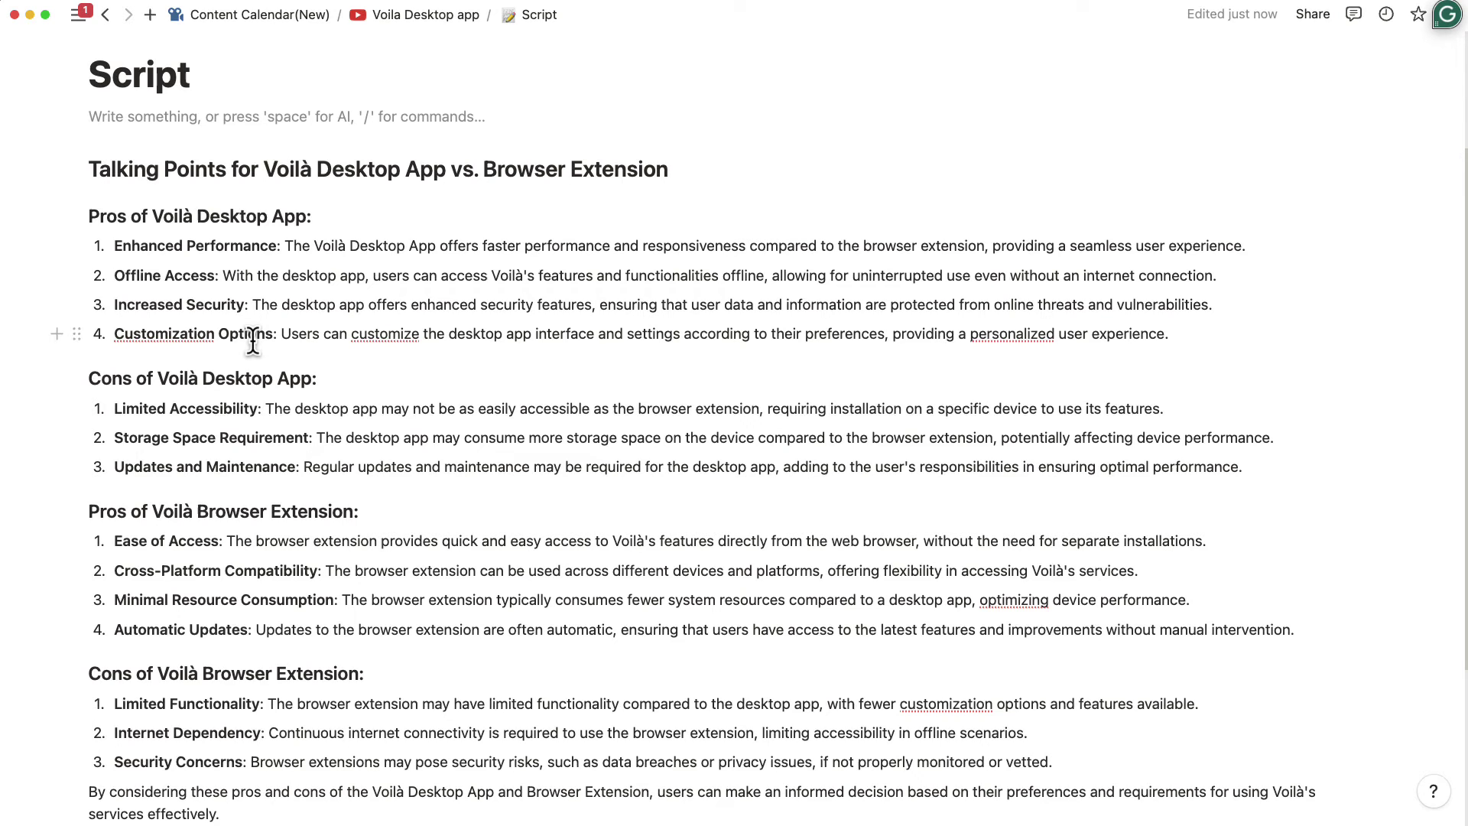
key(super+Down)
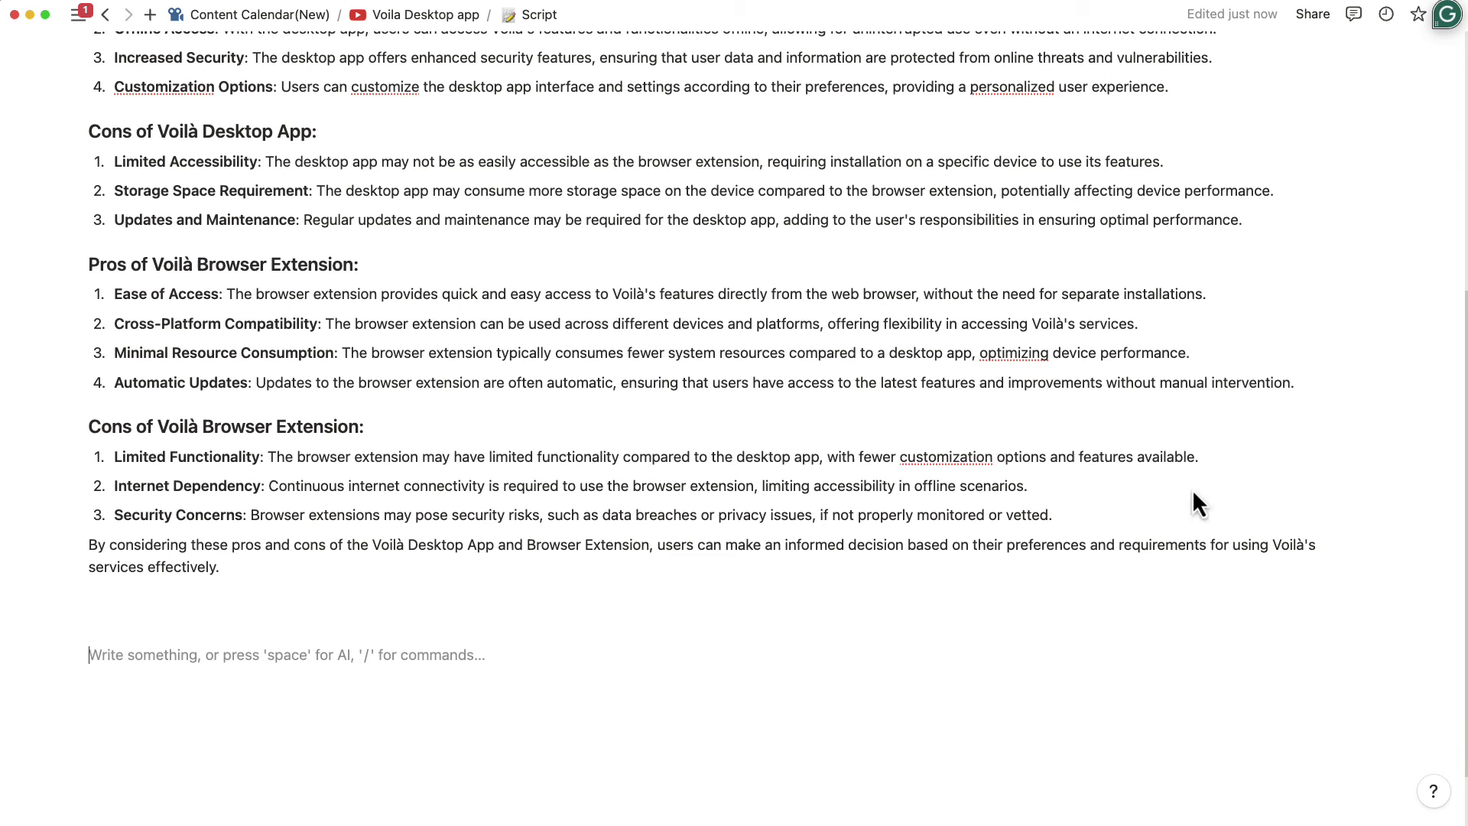
Run a web search for 'ygoo' in Edge, which fails with an offline error
click(470, 627)
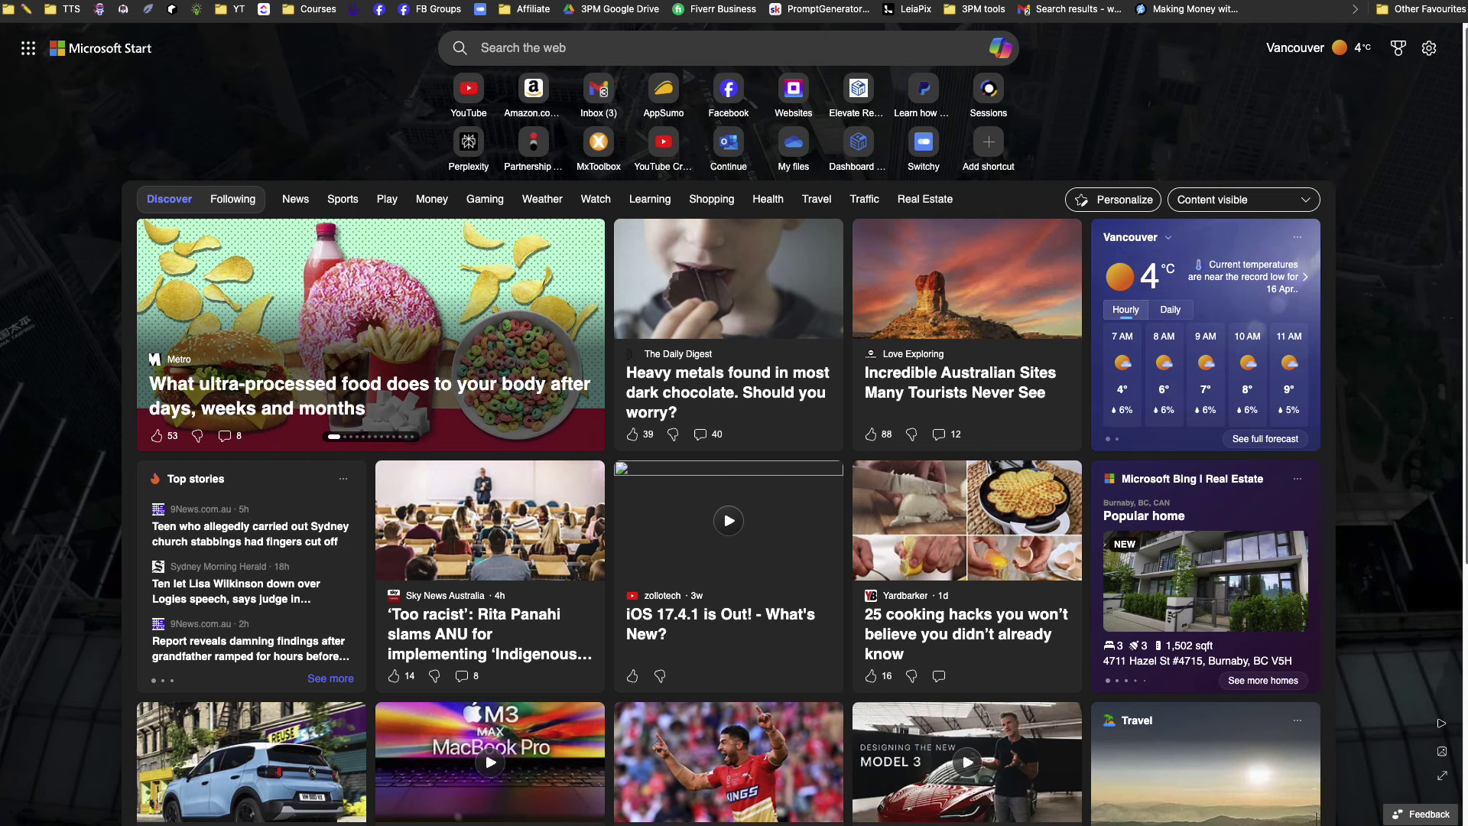
text(ygoo)
key(super+a)
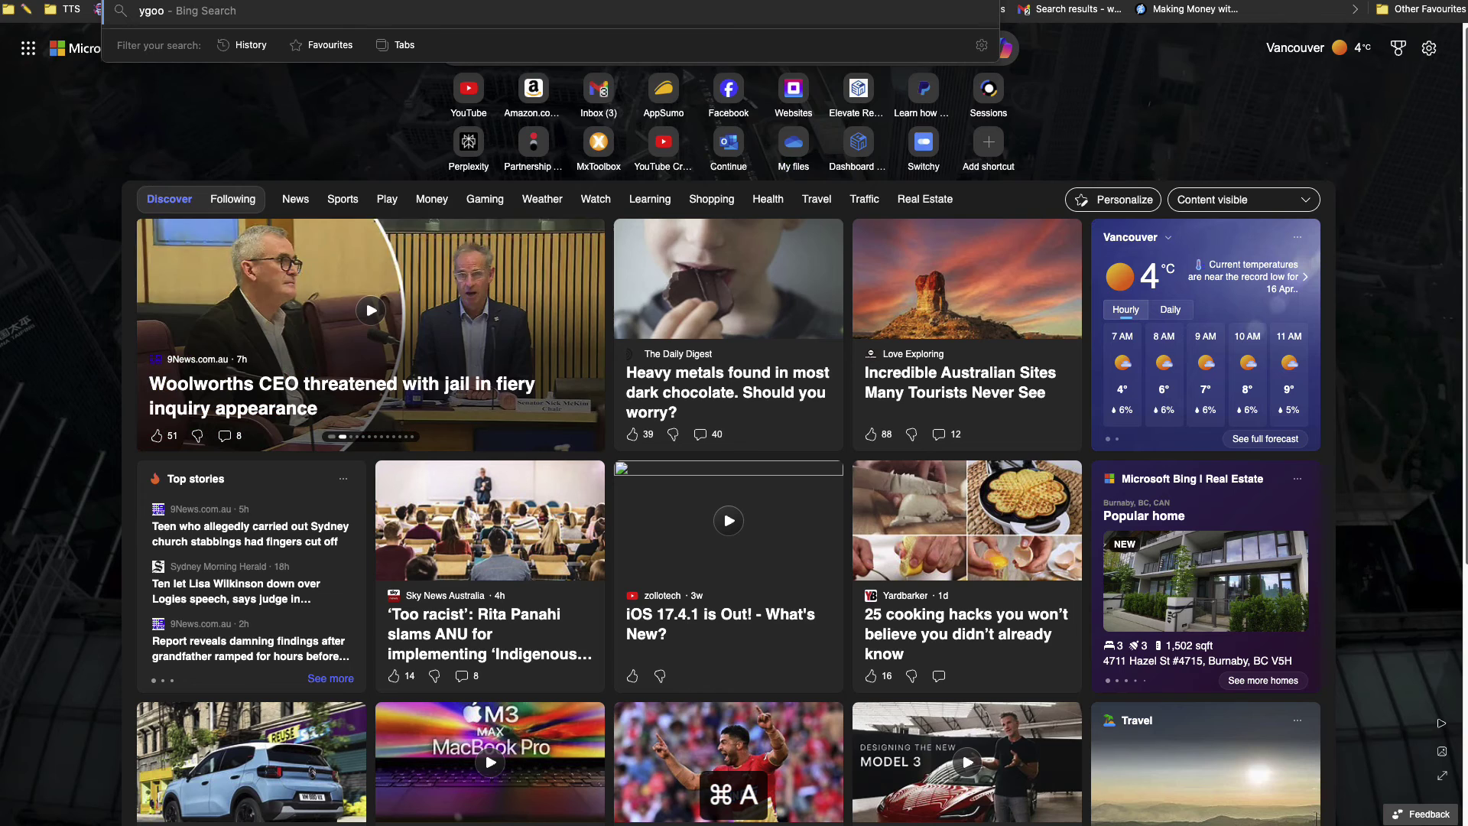
key(Return)
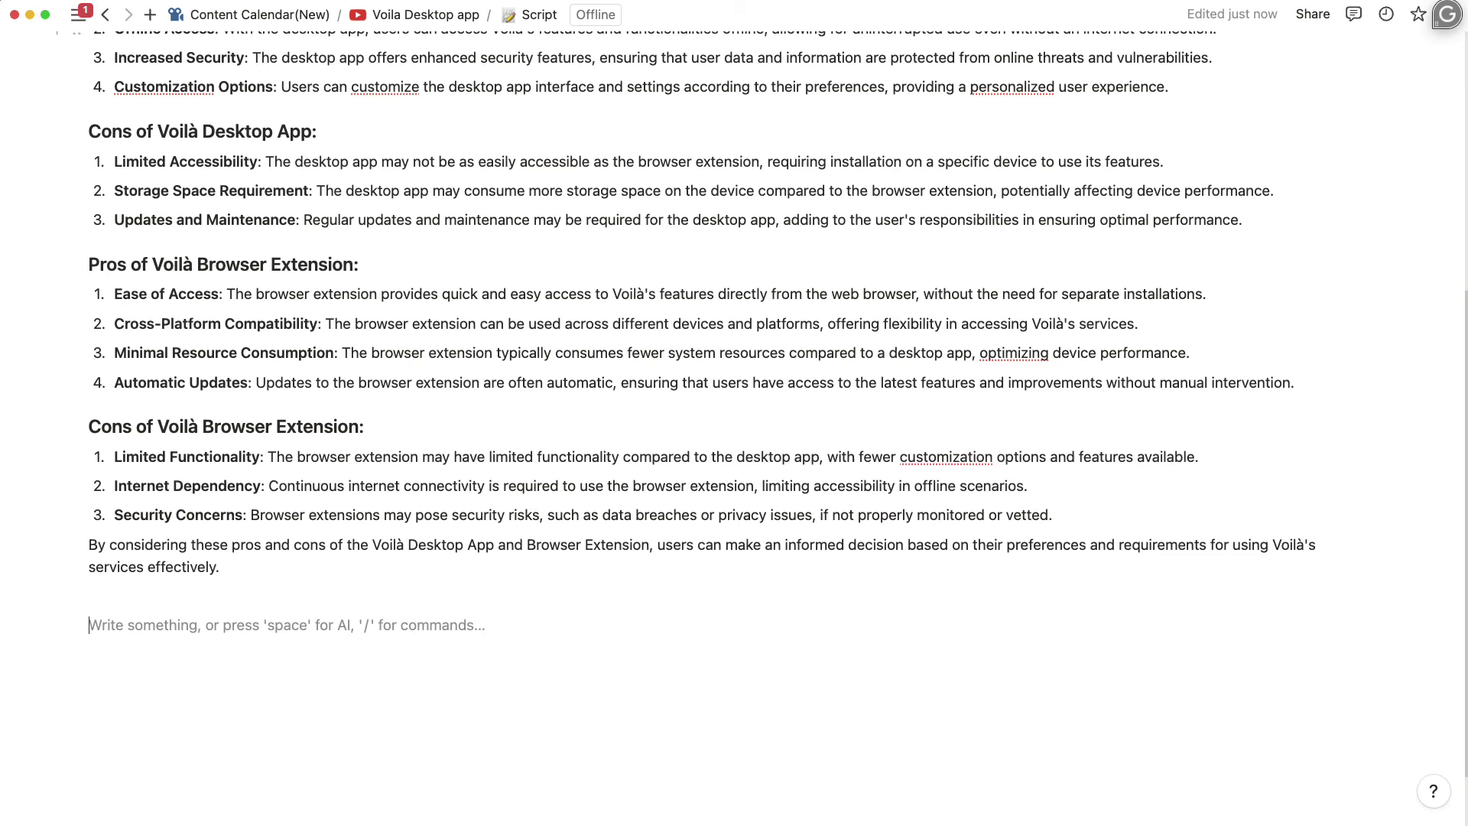
Ask Voilà to explain multi factor authentication to a 6 year old kid
key(super+c)
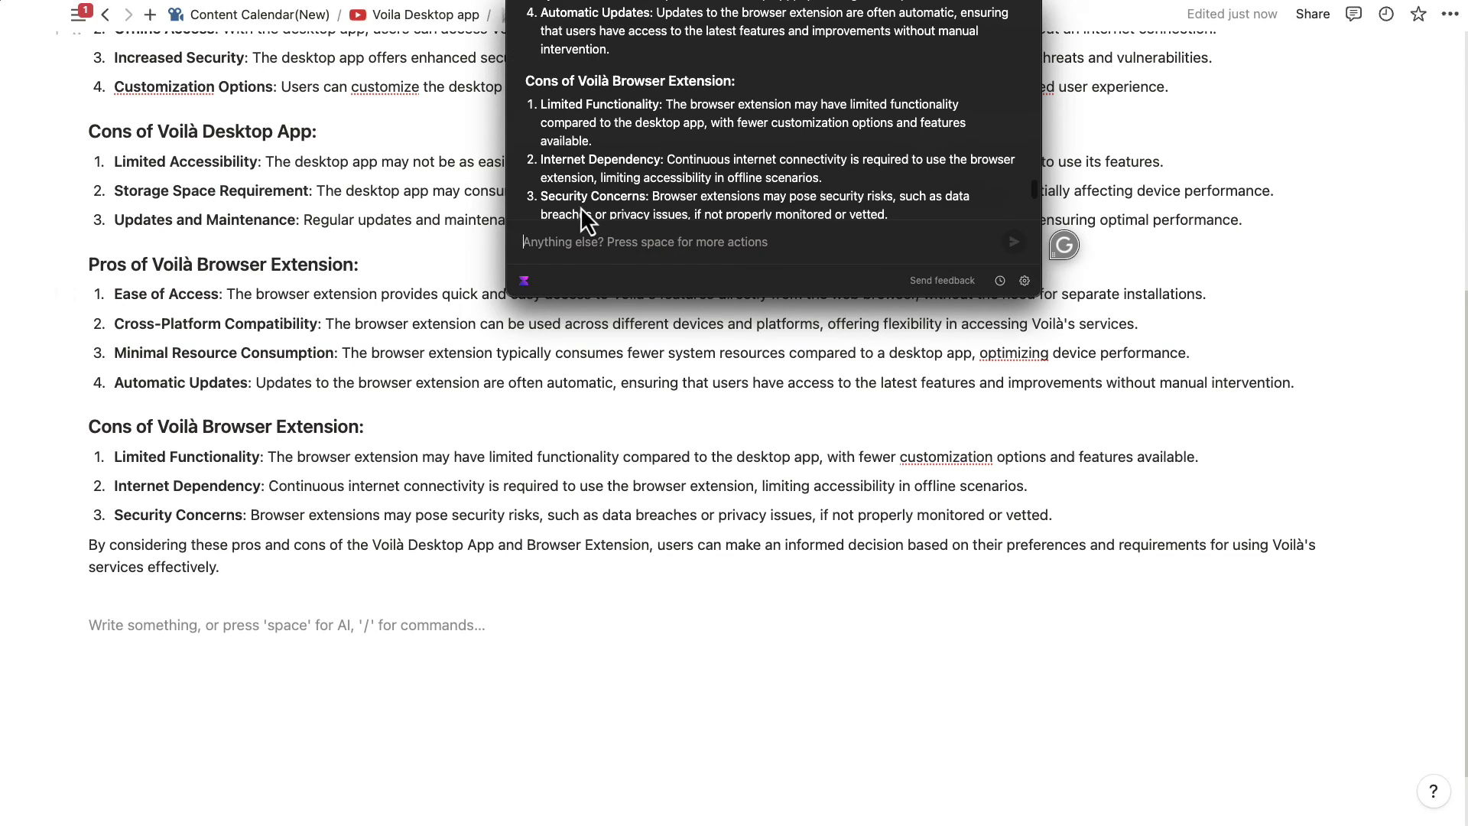
drag(679, 289, 655, 564)
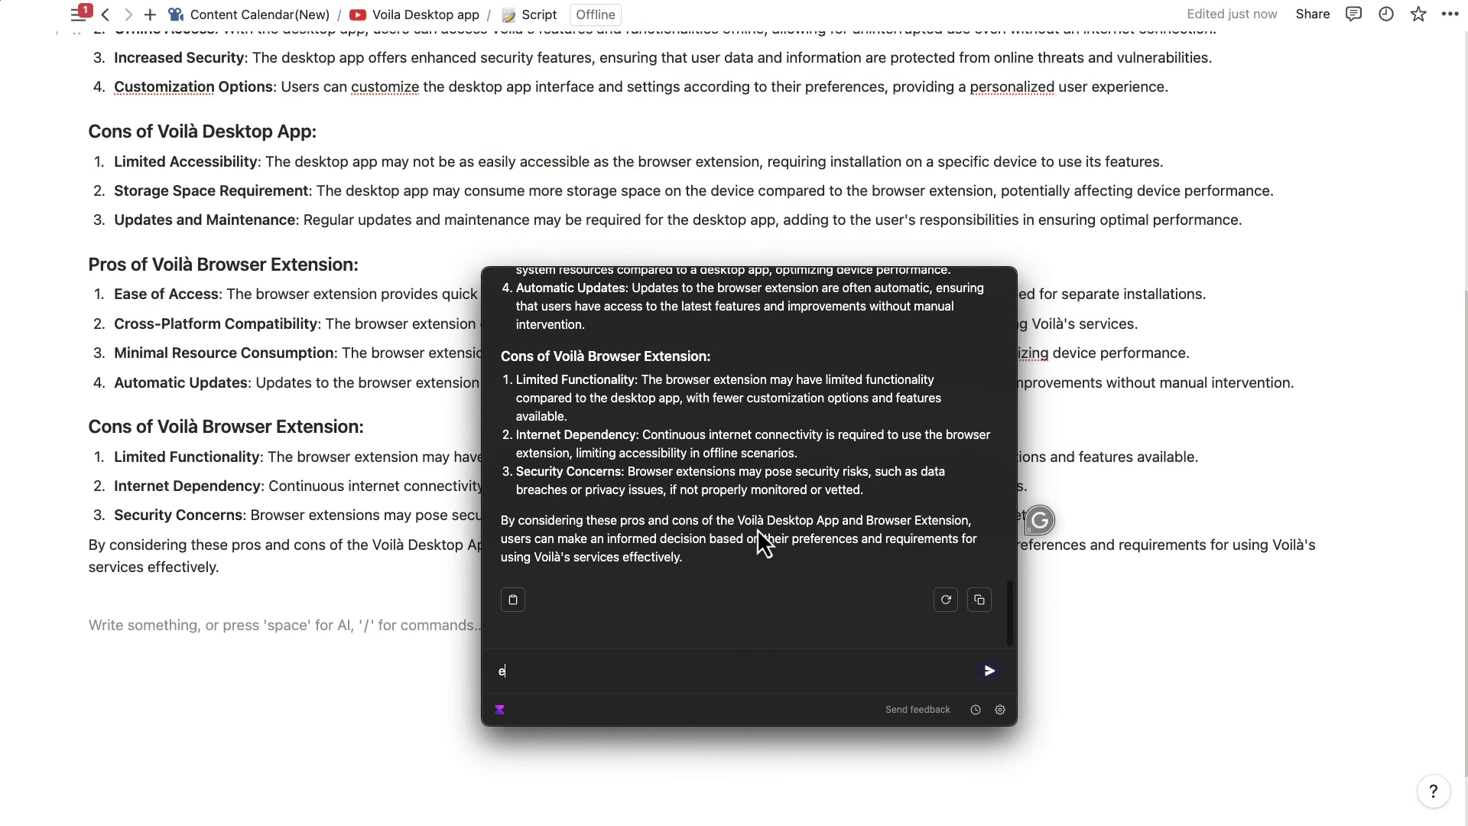
text(explain what )
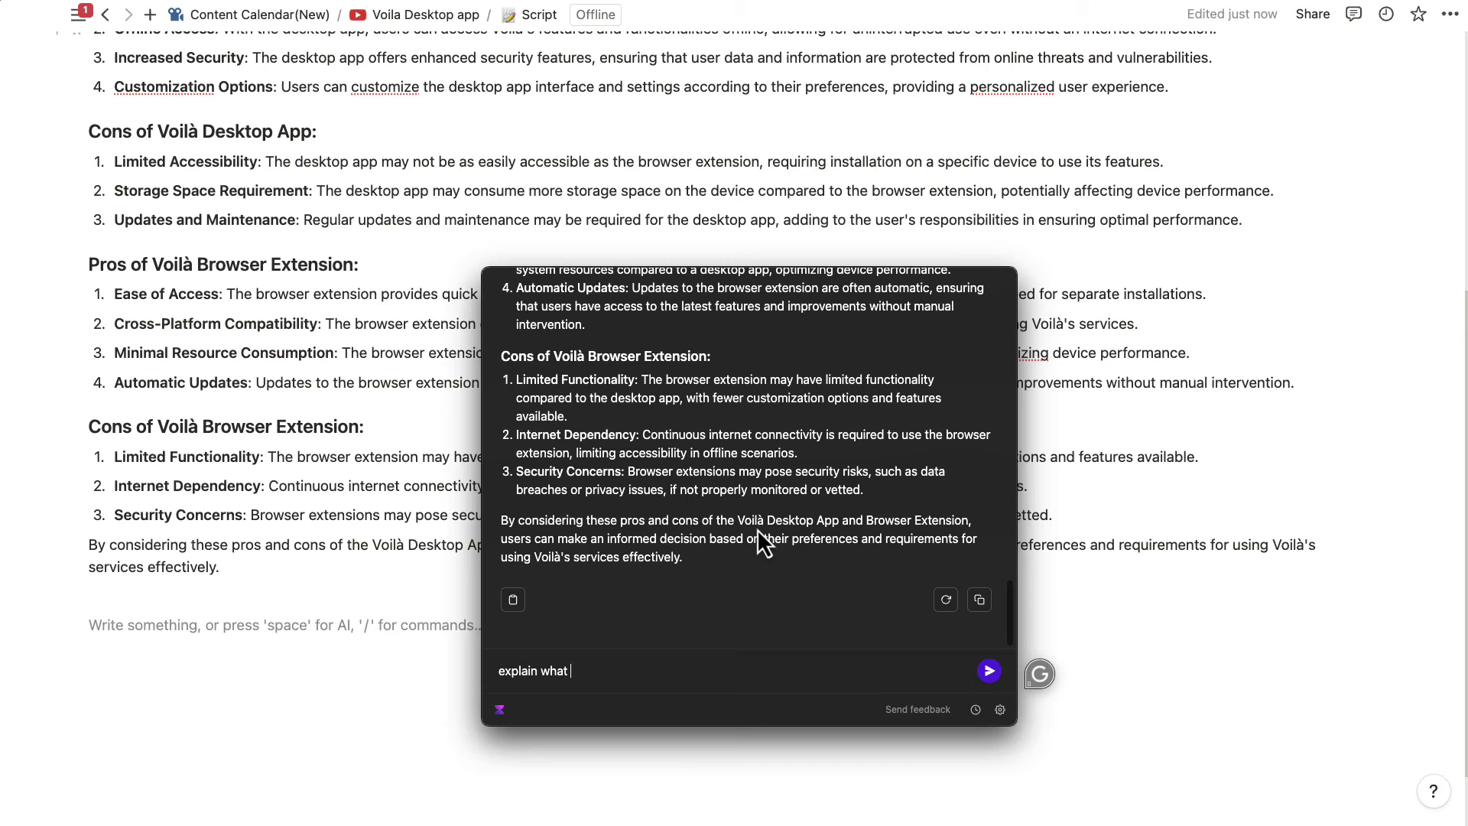
text(is multi factor authentication to a 6 year)
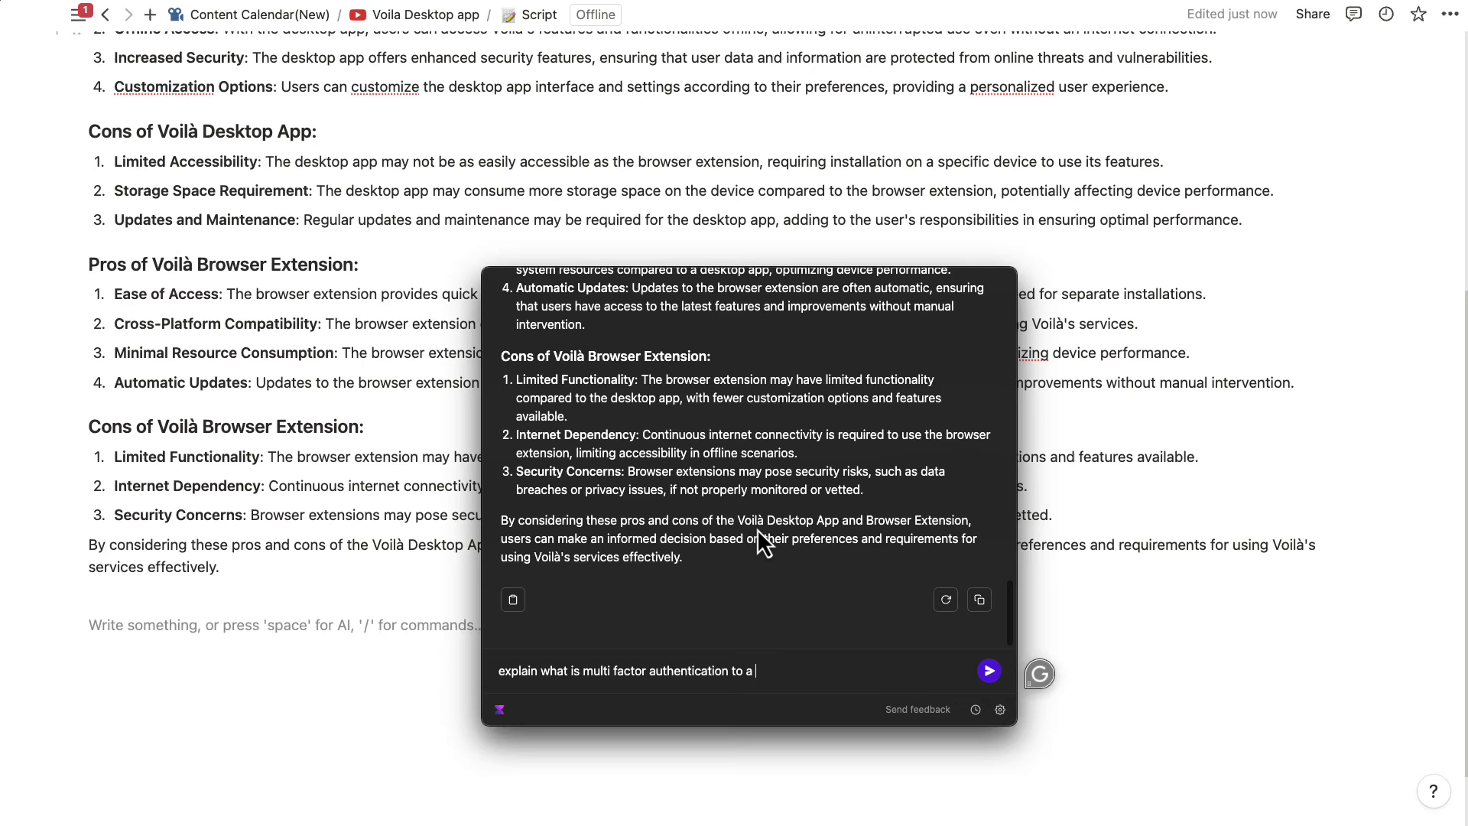
text( old kid)
key(Return)
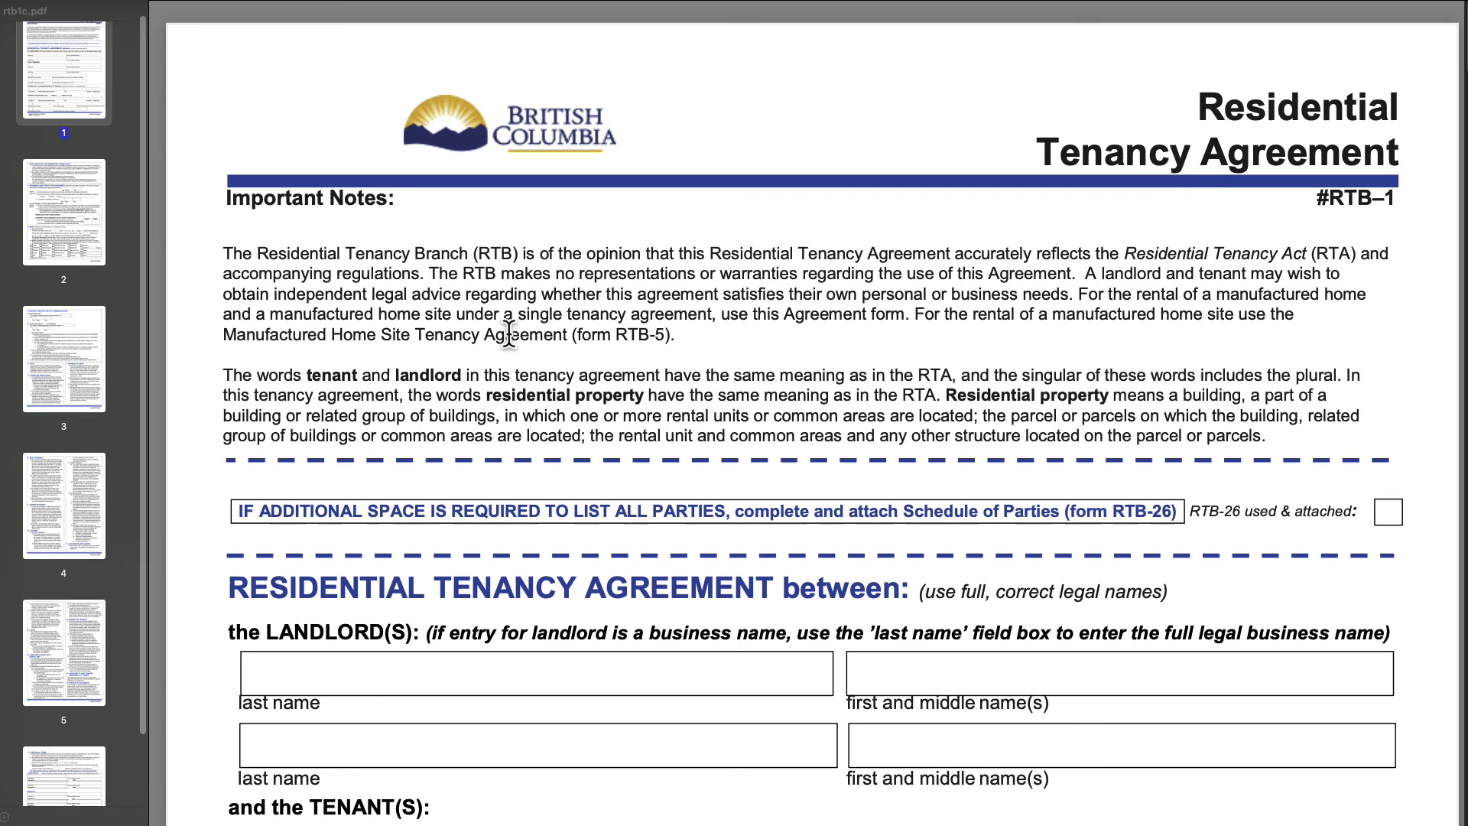
Select all of rtb1e.pdf and ask Voilà to summarise it in 5 bullet points
key(super+a)
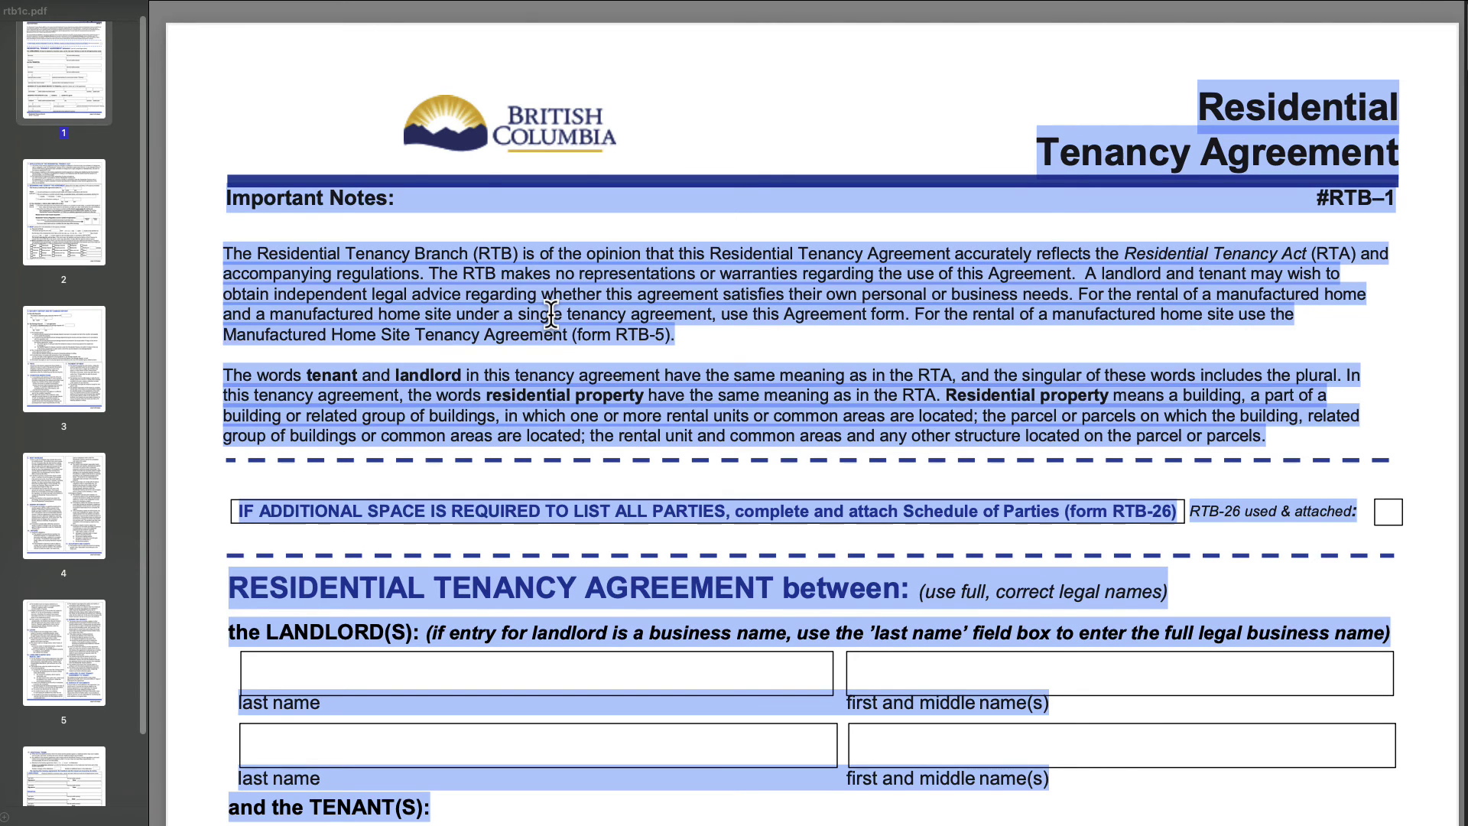
key(alt+space)
text(sum)
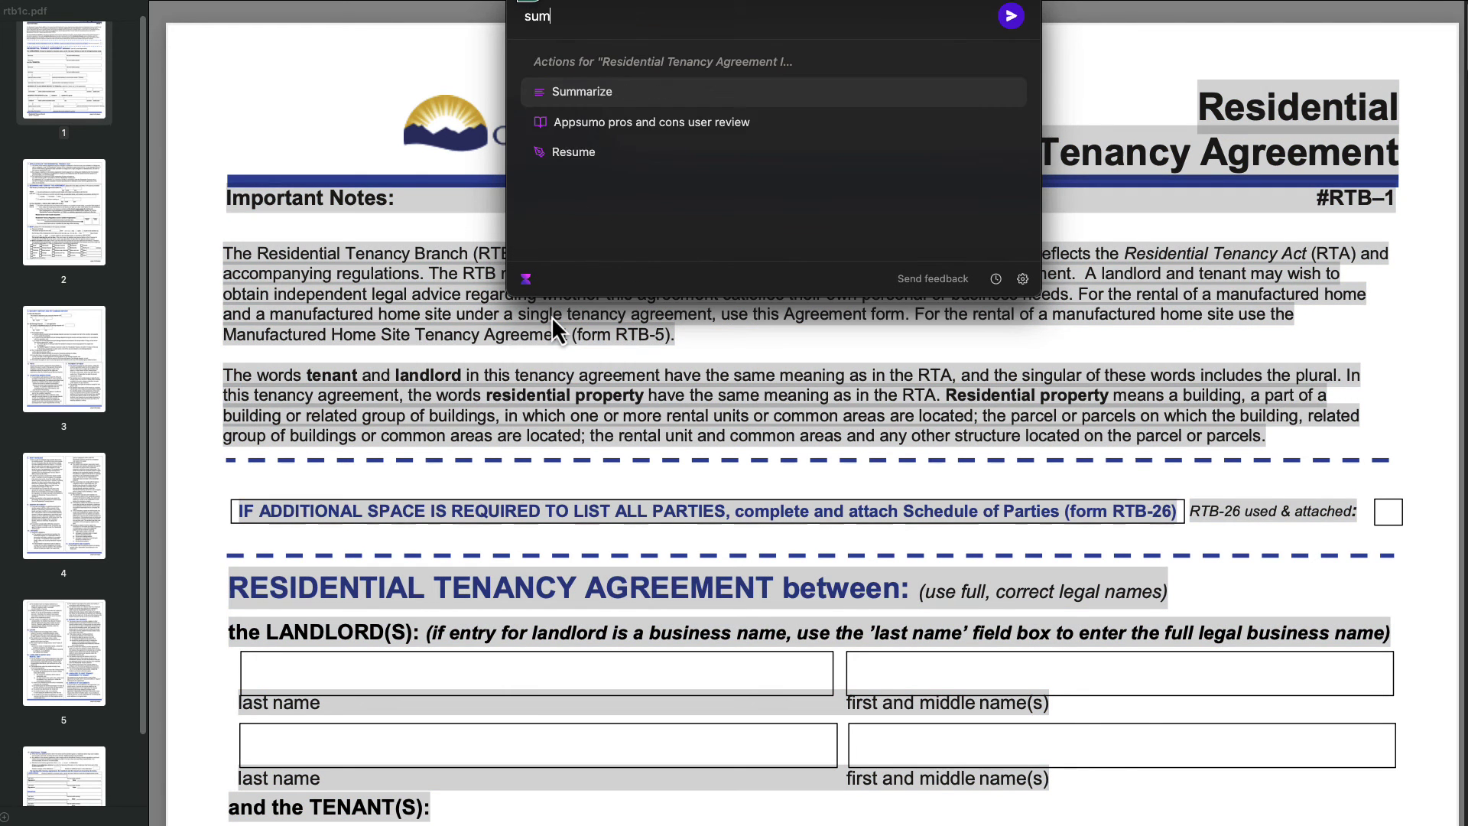
text(marise this )
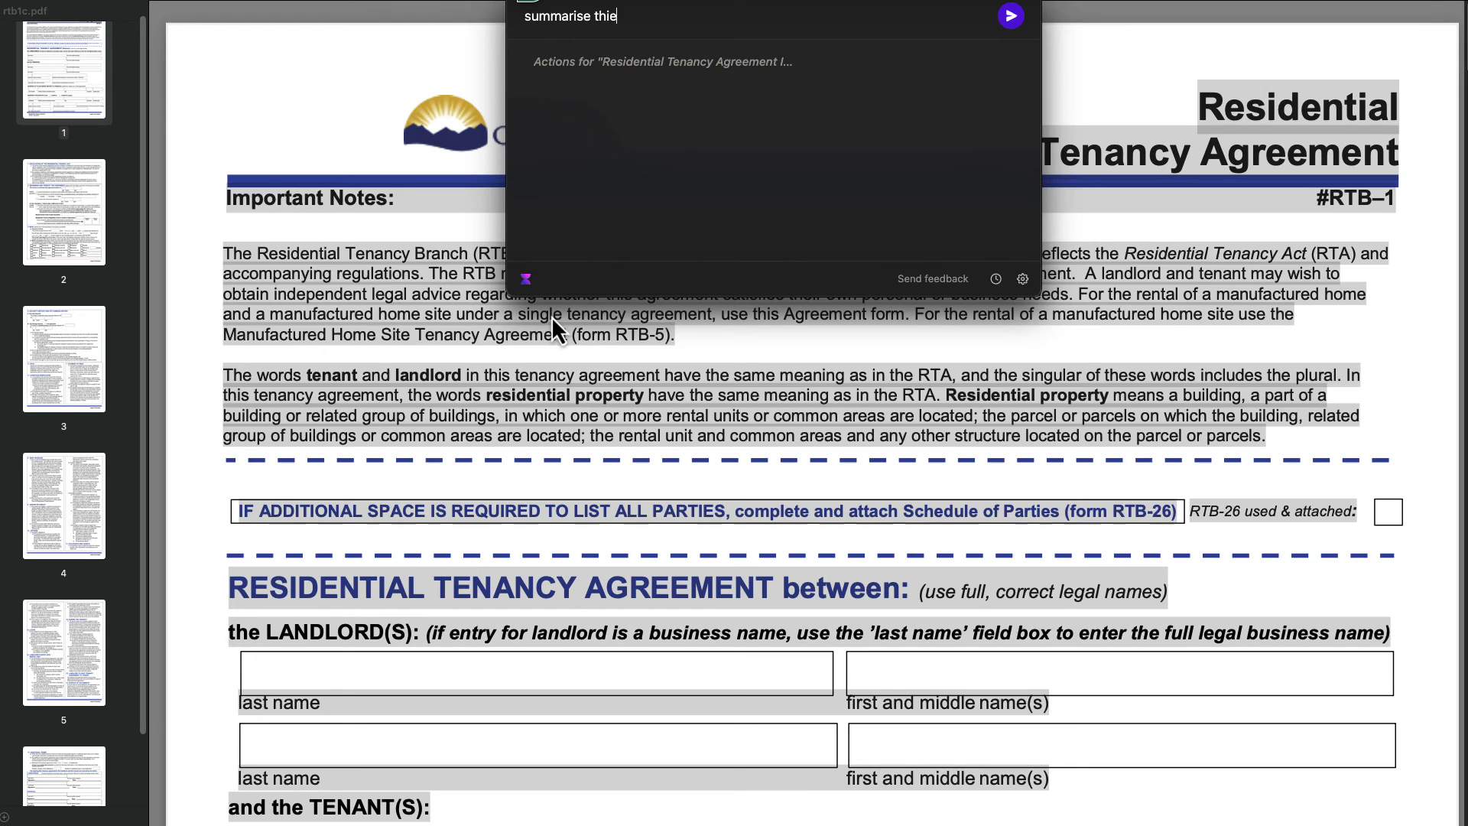
text(document in 5 bullet points)
key(Return)
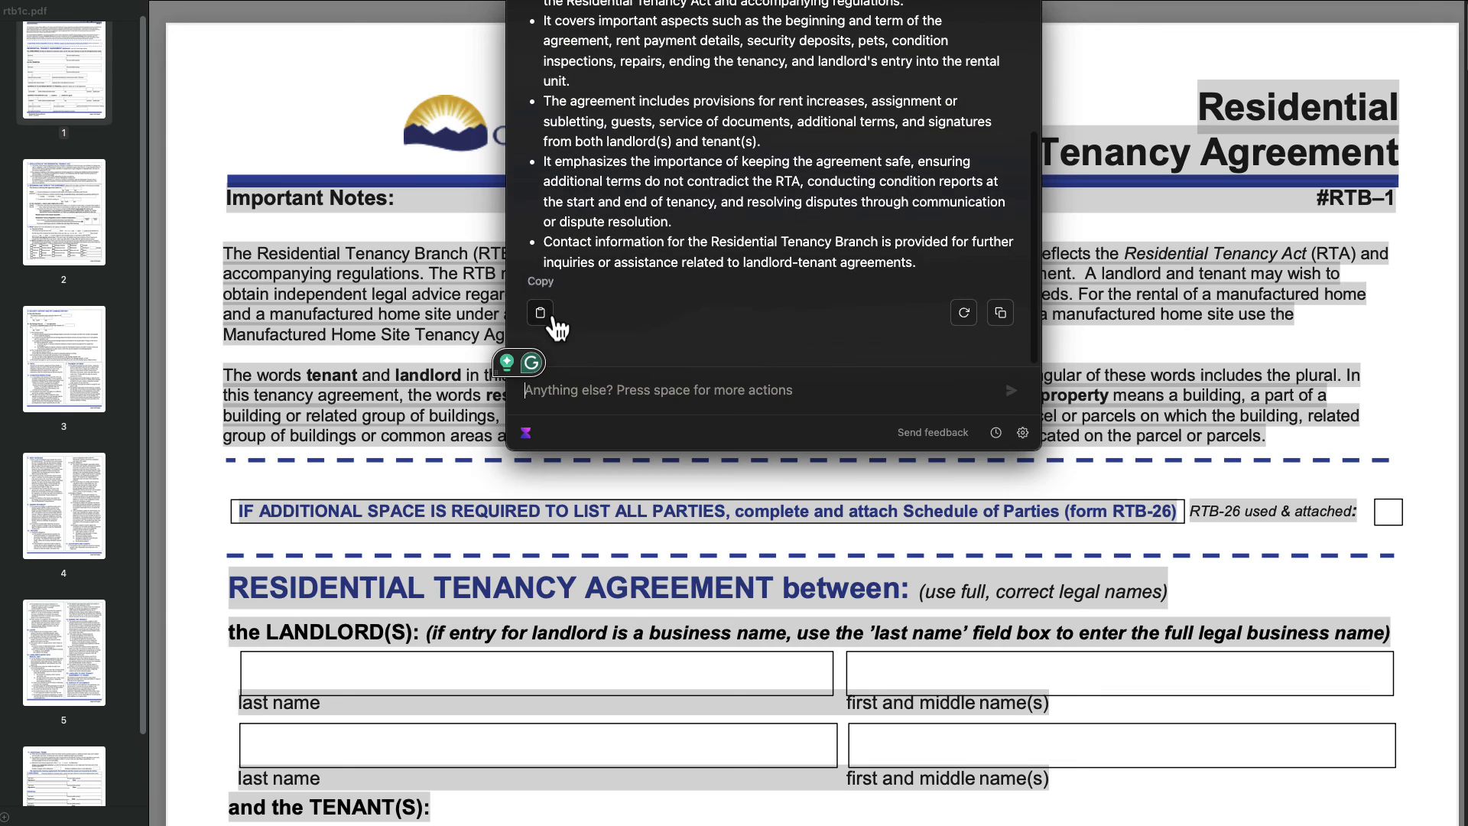
scroll(681, 193, up, 5)
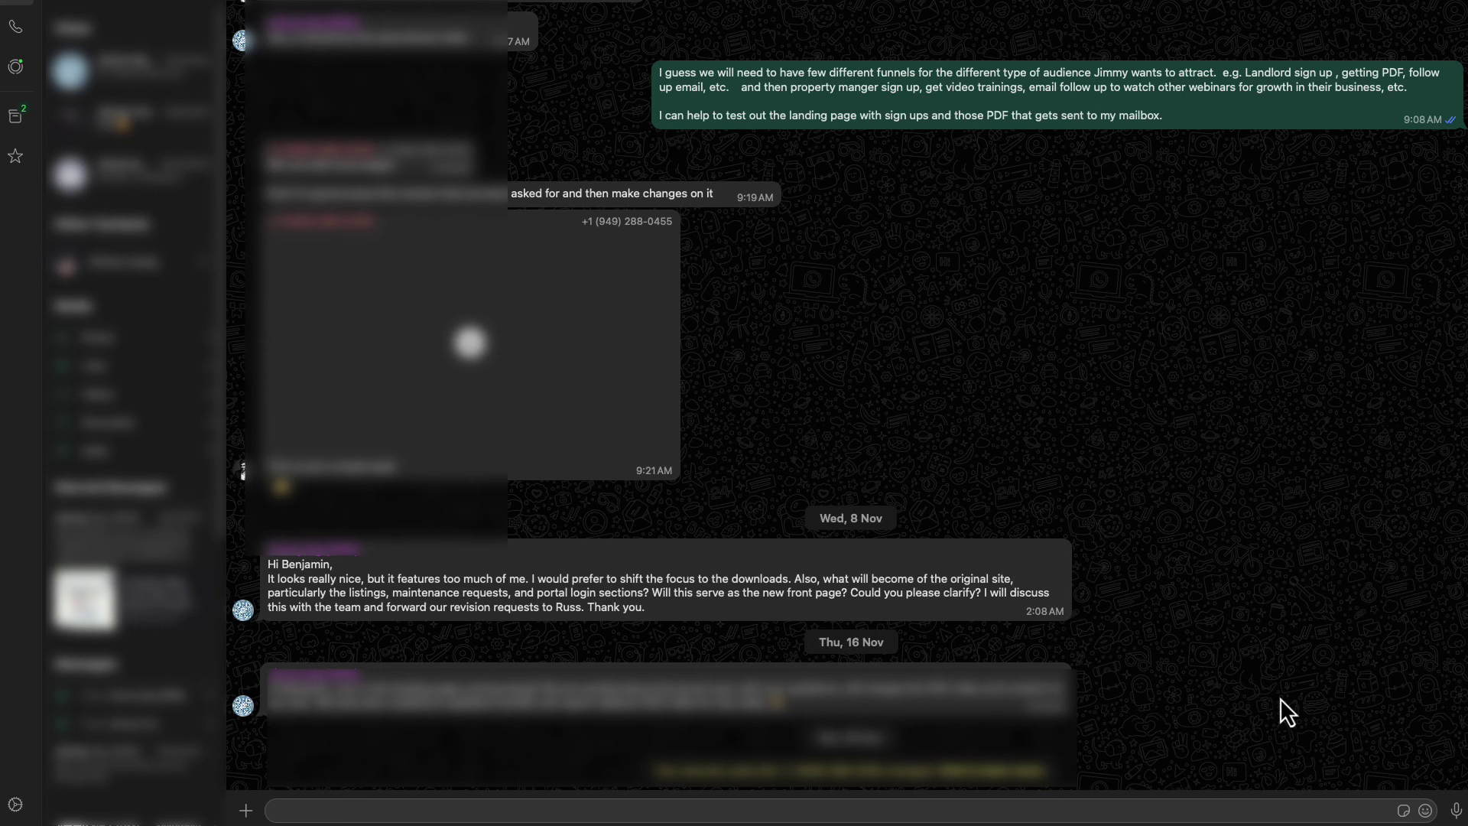
Select the entire 8 Nov WhatsApp message about shifting focus to the downloads
click(1240, 691)
drag(754, 593, 453, 567)
click(454, 568)
drag(269, 563, 859, 608)
double_click(1334, 594)
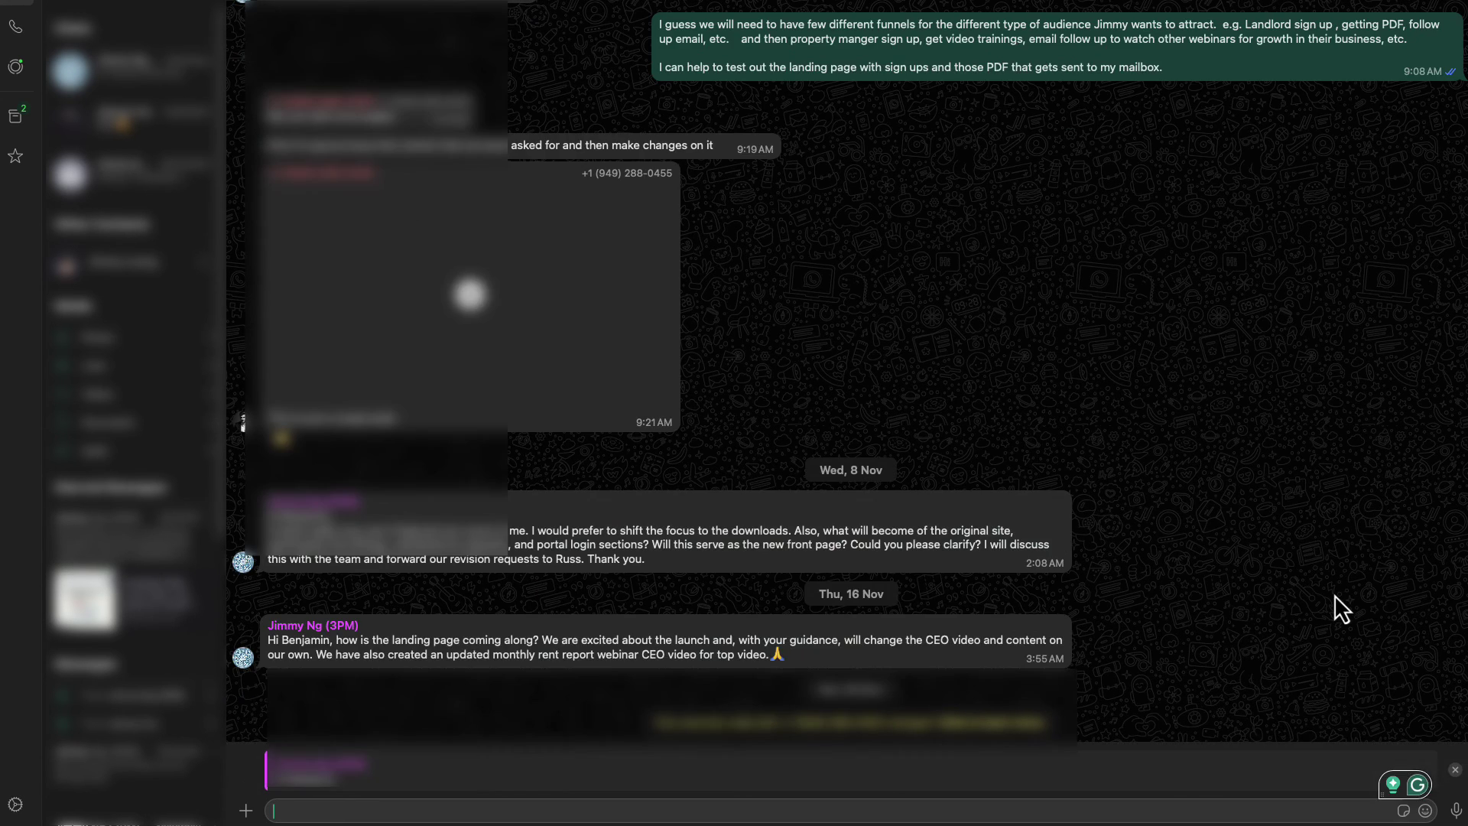
key(Escape)
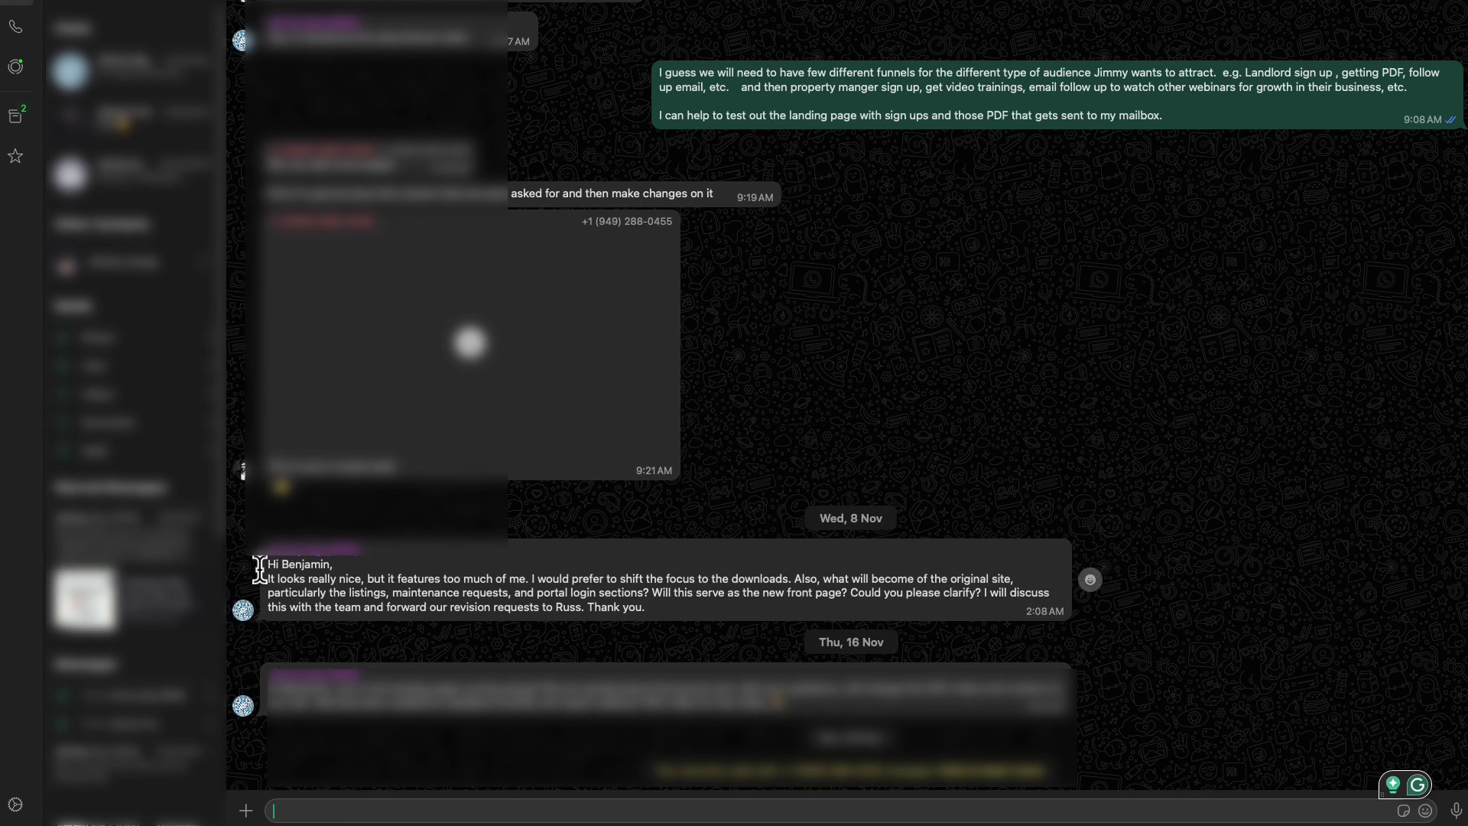
triple_click(301, 569)
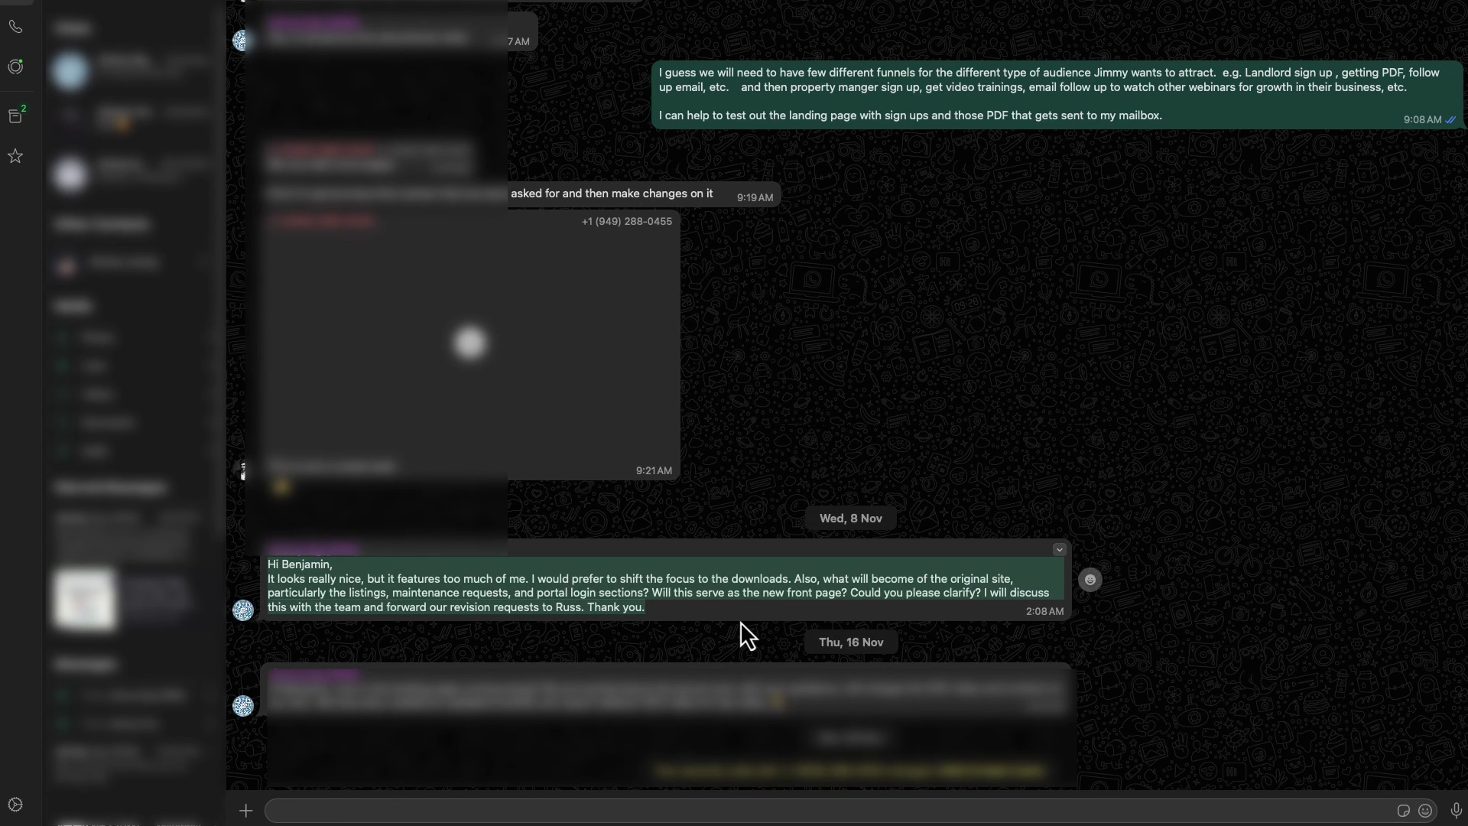
Ask Voilà to 'reply this message and provide critic' for the selected message
key(super+shift+space)
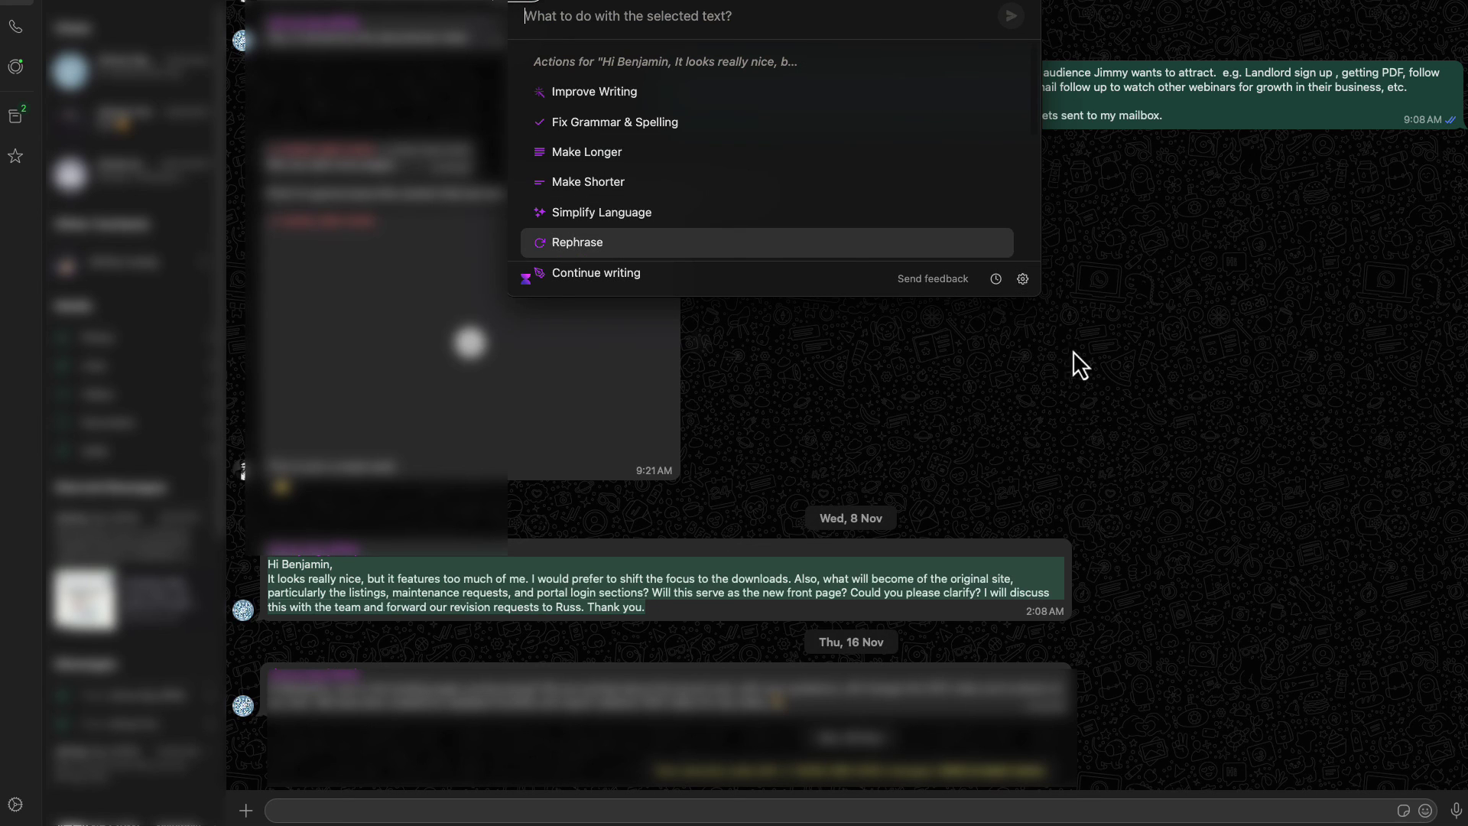
drag(839, 278, 1004, 426)
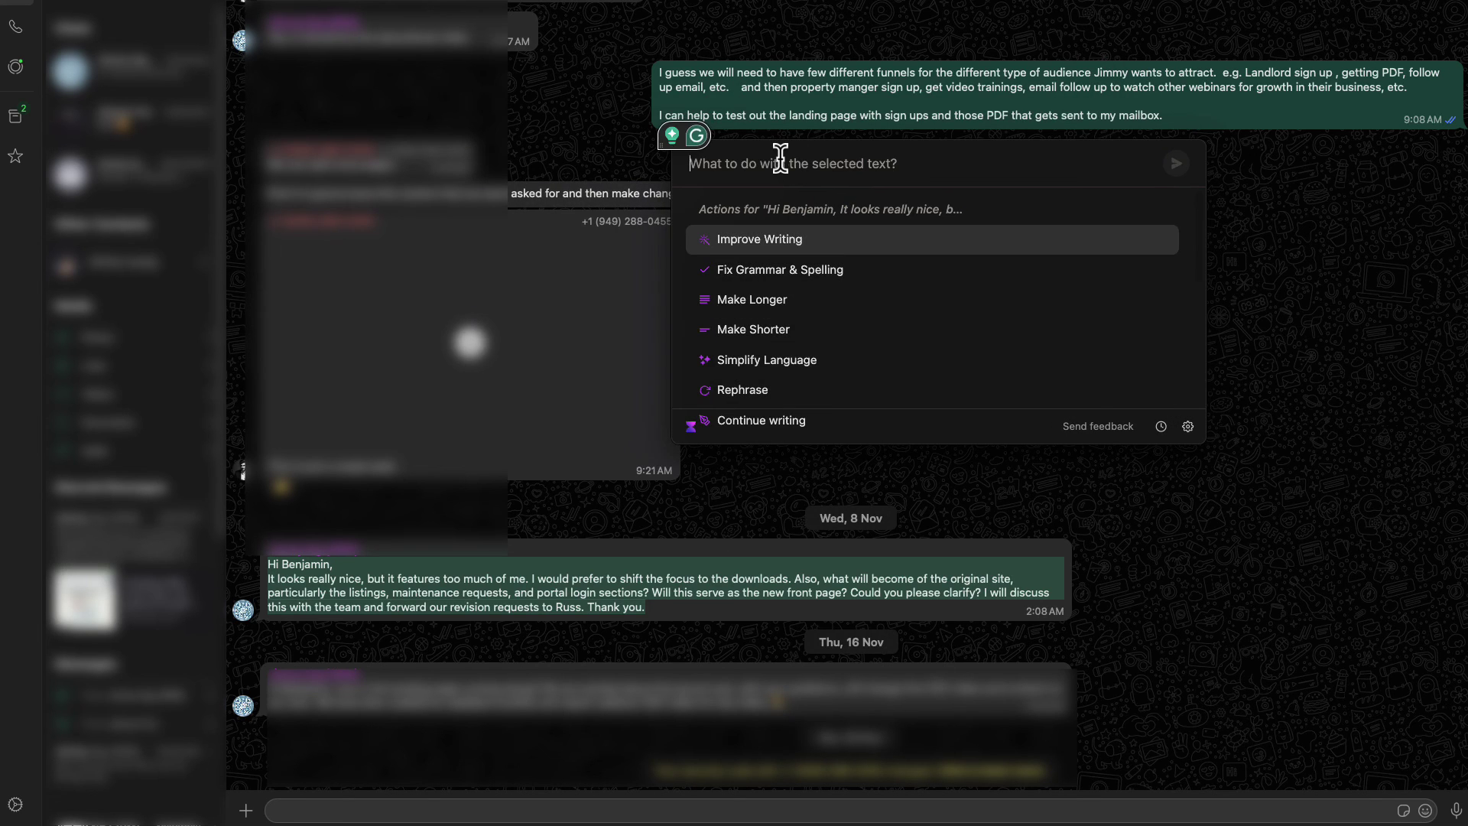
text(rep[ly)
key(BackSpace)
key(BackSpace)
text(l)
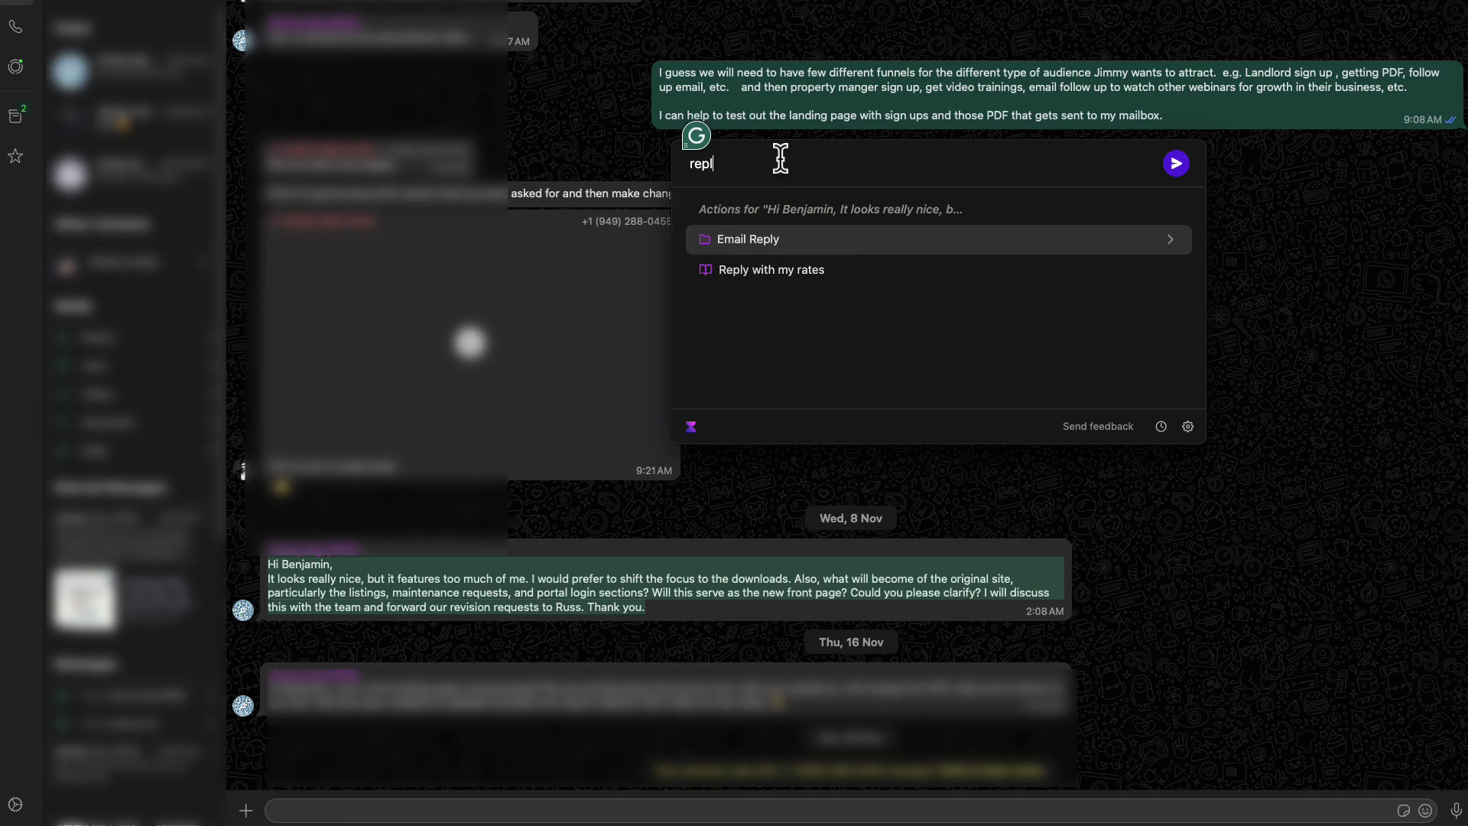
text(y this message )
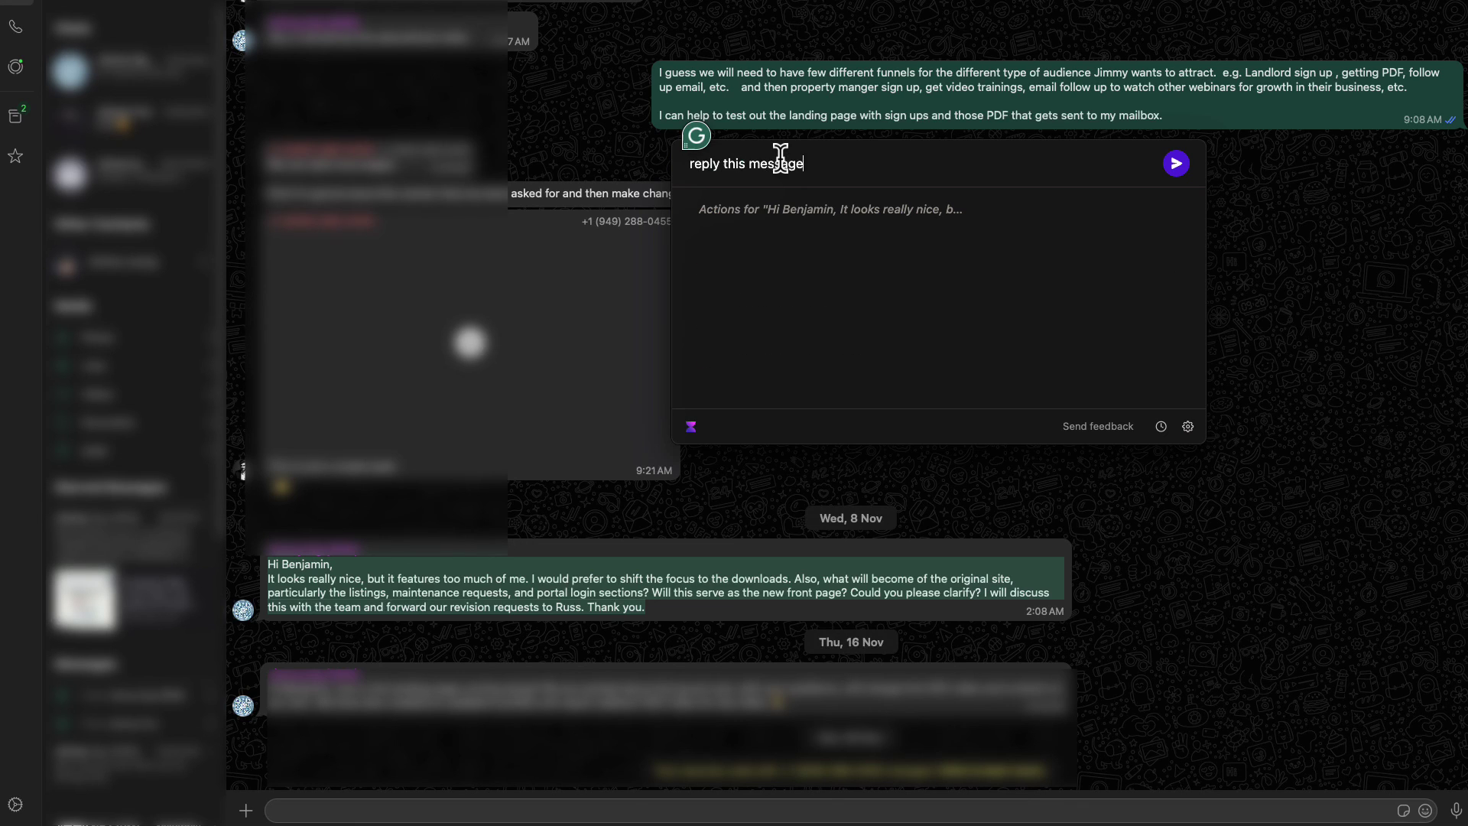
text(and provide )
text(ct)
text(itic)
key(Return)
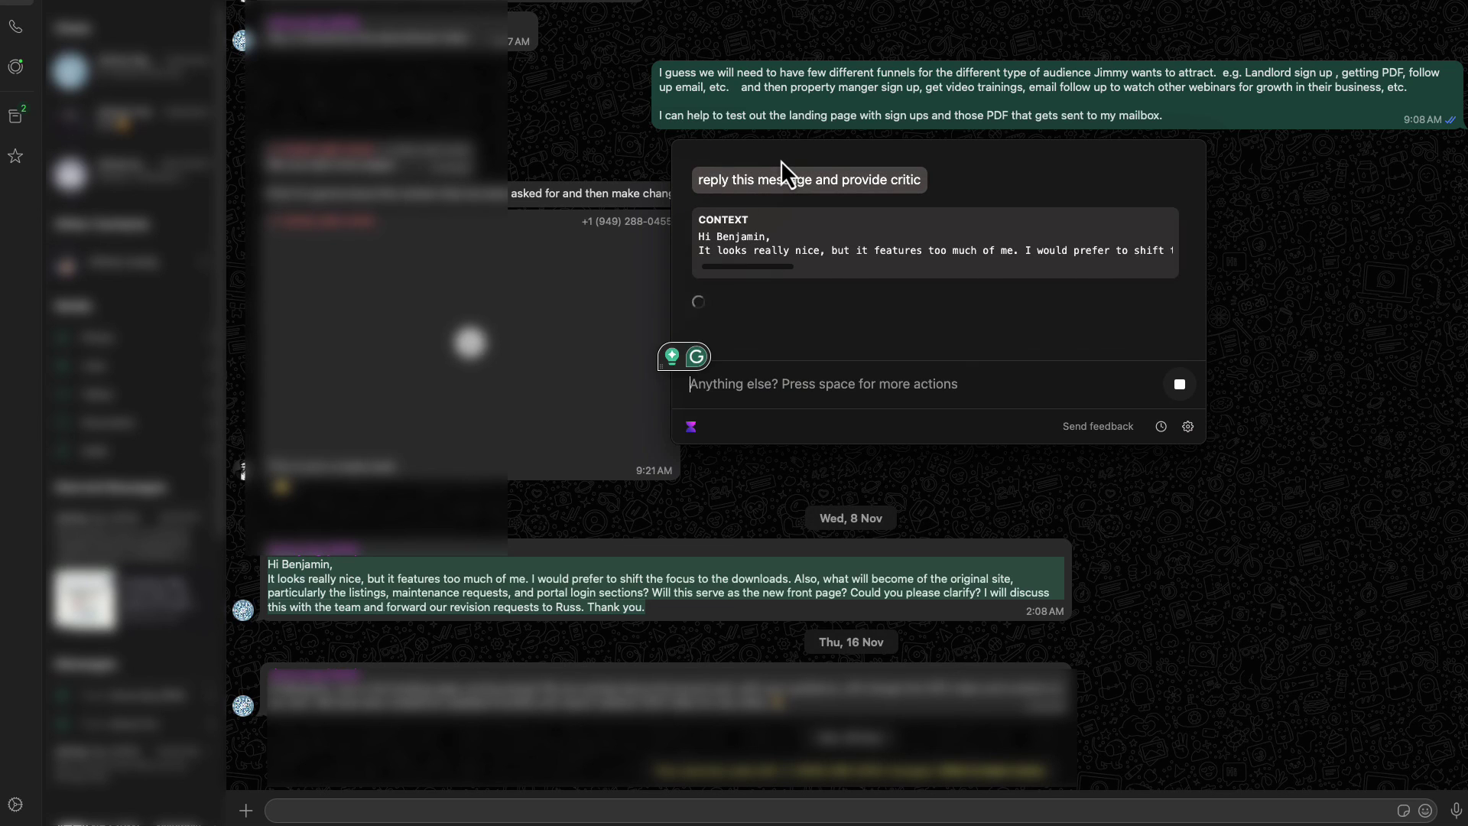